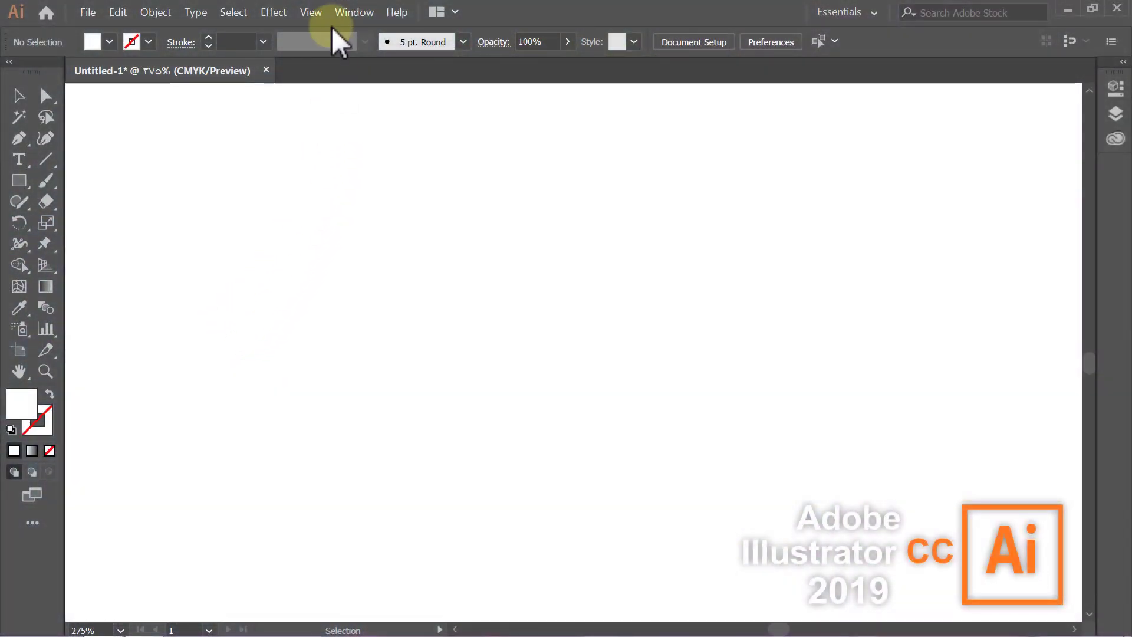
# - Turn on Smart Guides (Ctrl+U) from the View menu
pyautogui.click(322, 14)
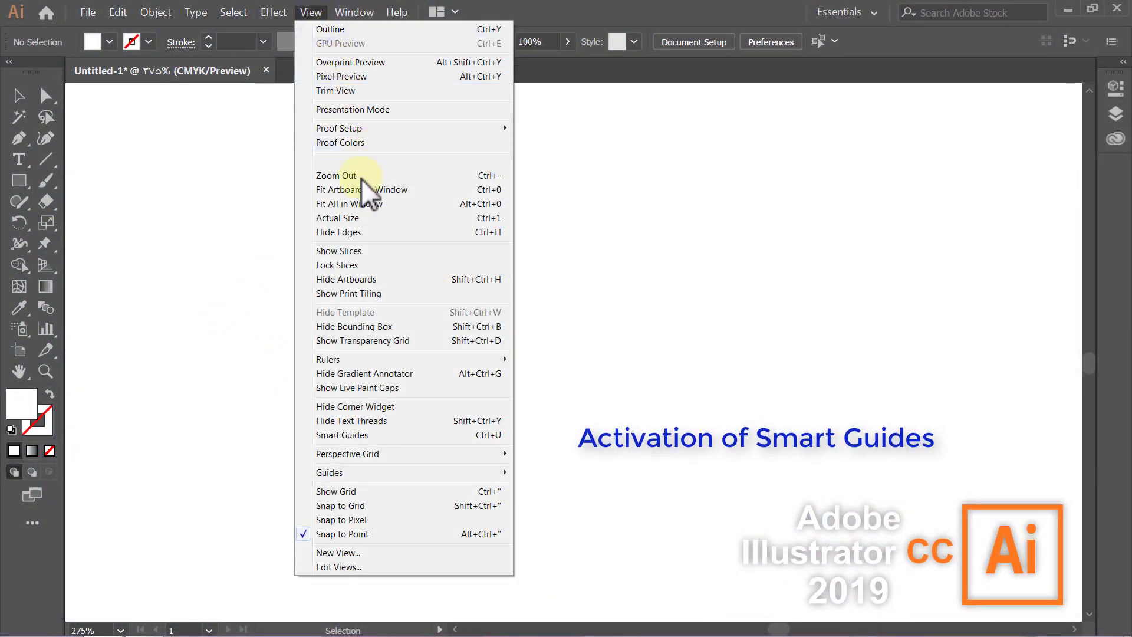
pyautogui.click(391, 435)
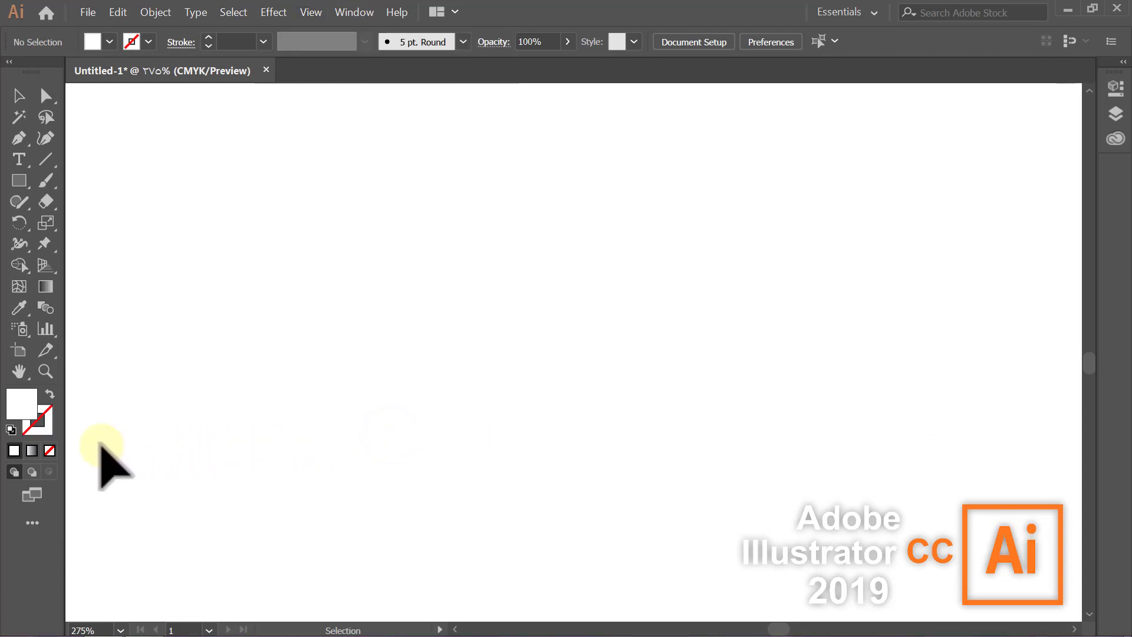
# - Set the fill to None and the stroke to black, then collapse the Color panel
pyautogui.click(53, 449)
pyautogui.click(48, 431)
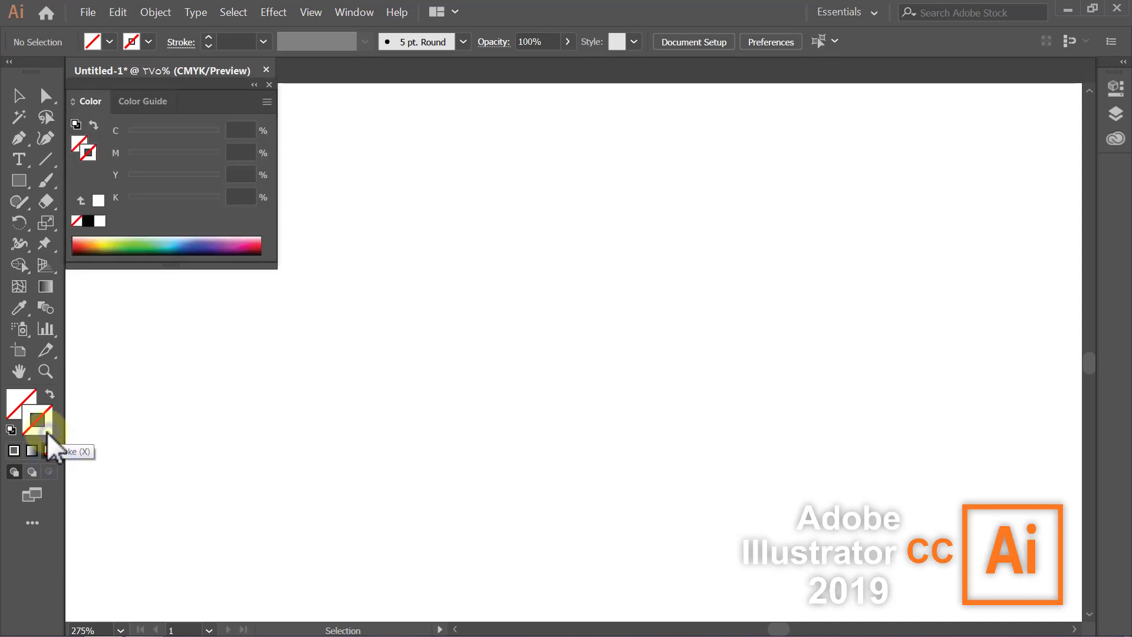
pyautogui.click(87, 222)
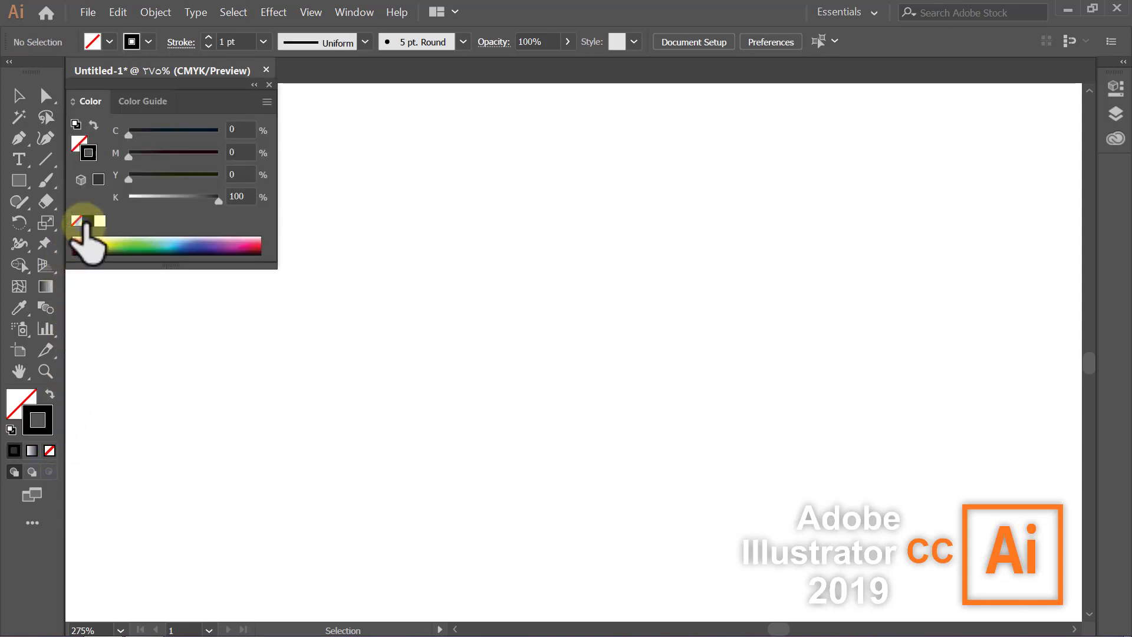
pyautogui.click(254, 86)
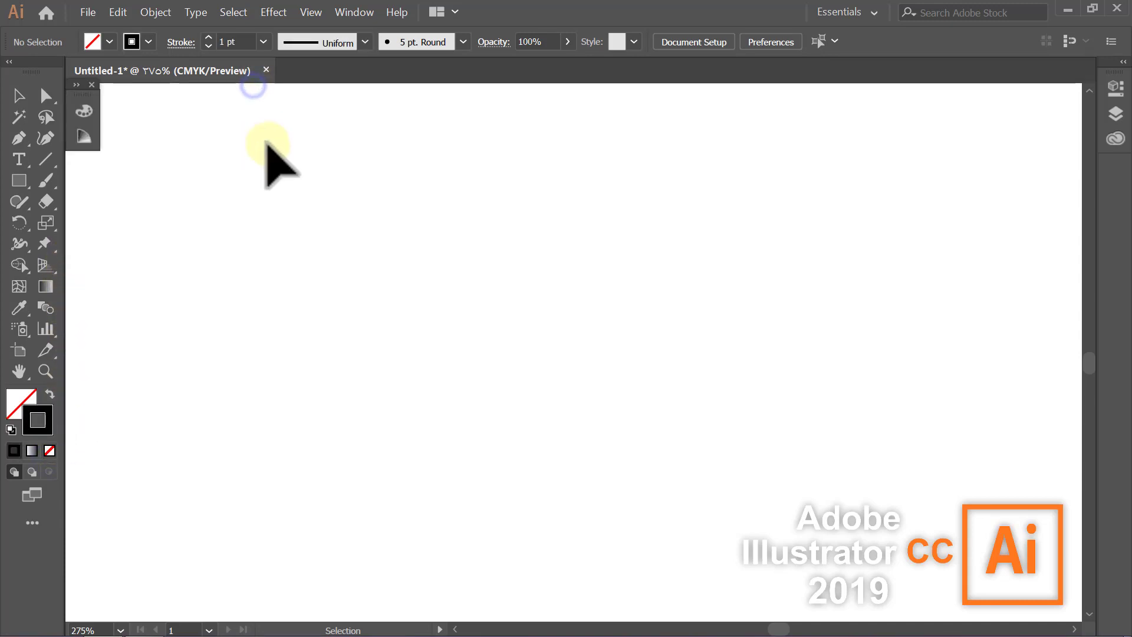
pyautogui.click(21, 179)
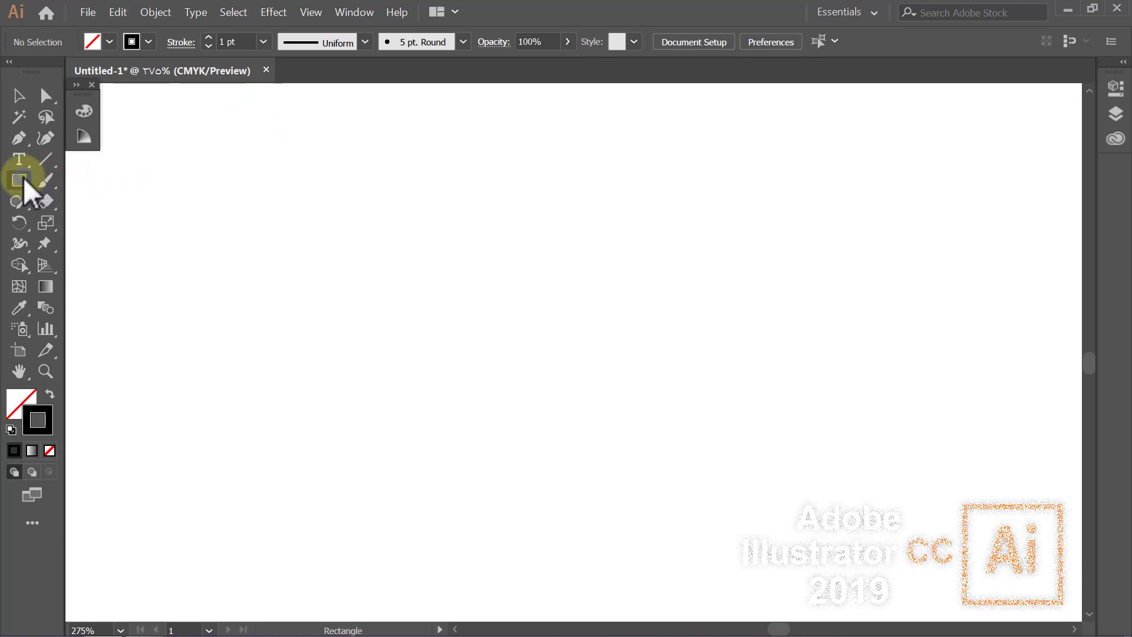
# - Draw a 300 × 300 px outline circle at the canvas centre
pyautogui.click(75, 223)
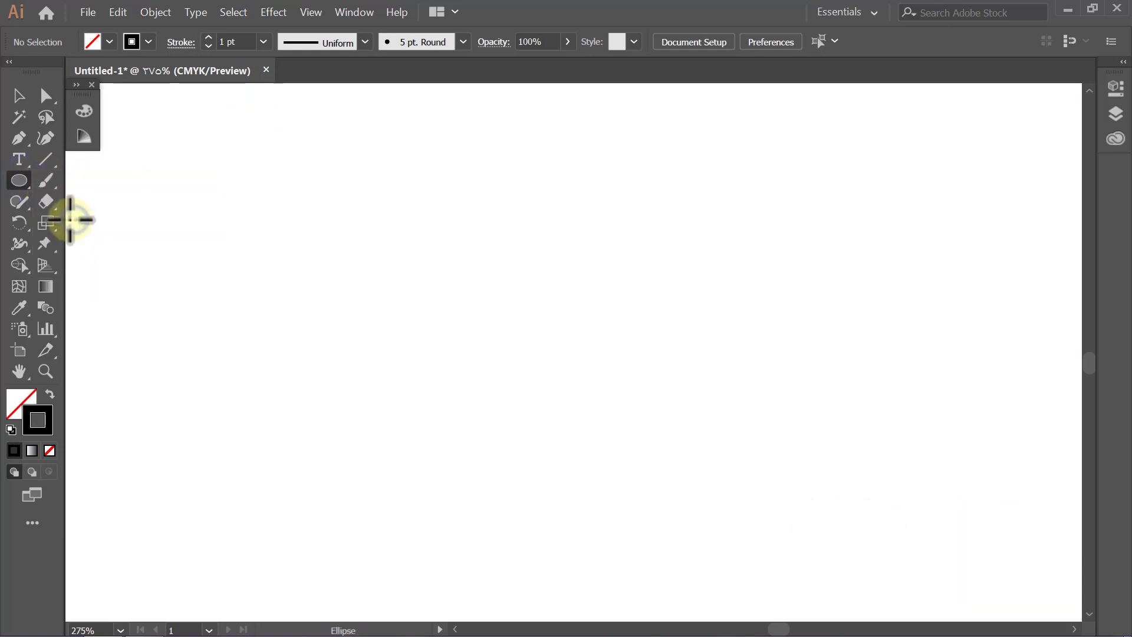
pyautogui.keyDown('alt'); pyautogui.click(571, 350); pyautogui.keyUp('alt')
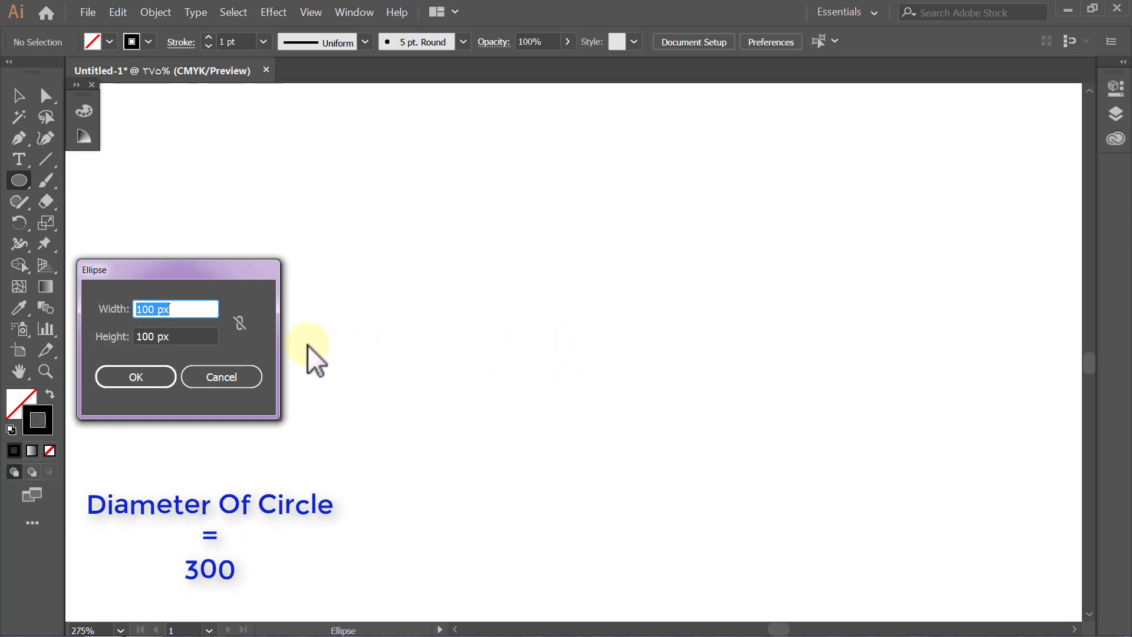
pyautogui.click(242, 323)
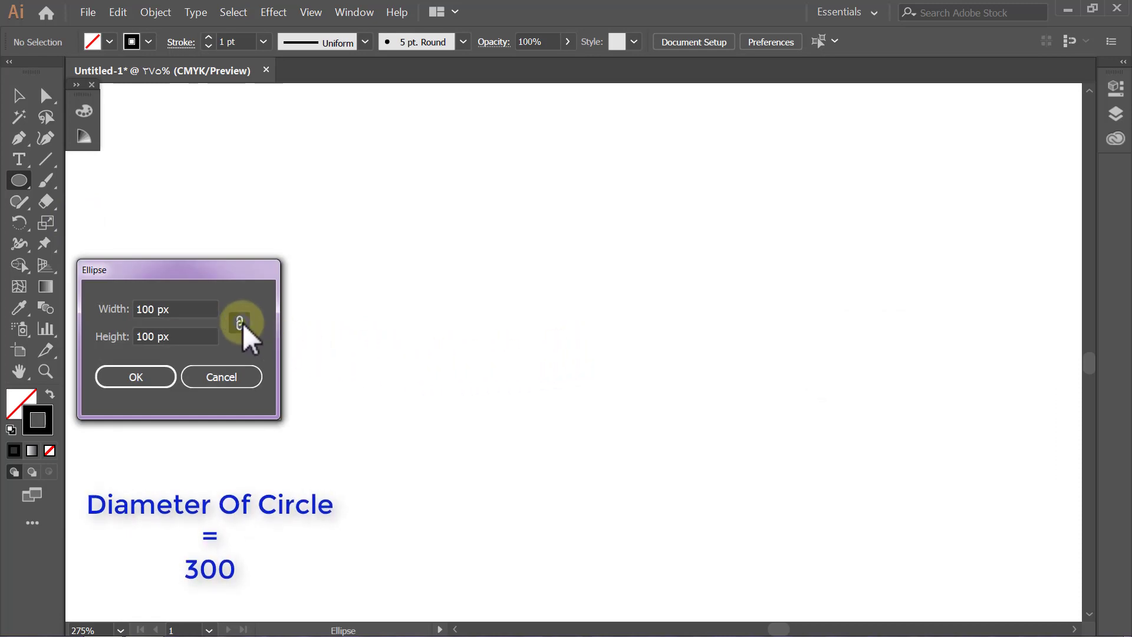
pyautogui.click(181, 308)
pyautogui.moveTo(181, 308); pyautogui.dragTo(91, 312)
pyautogui.write('300')
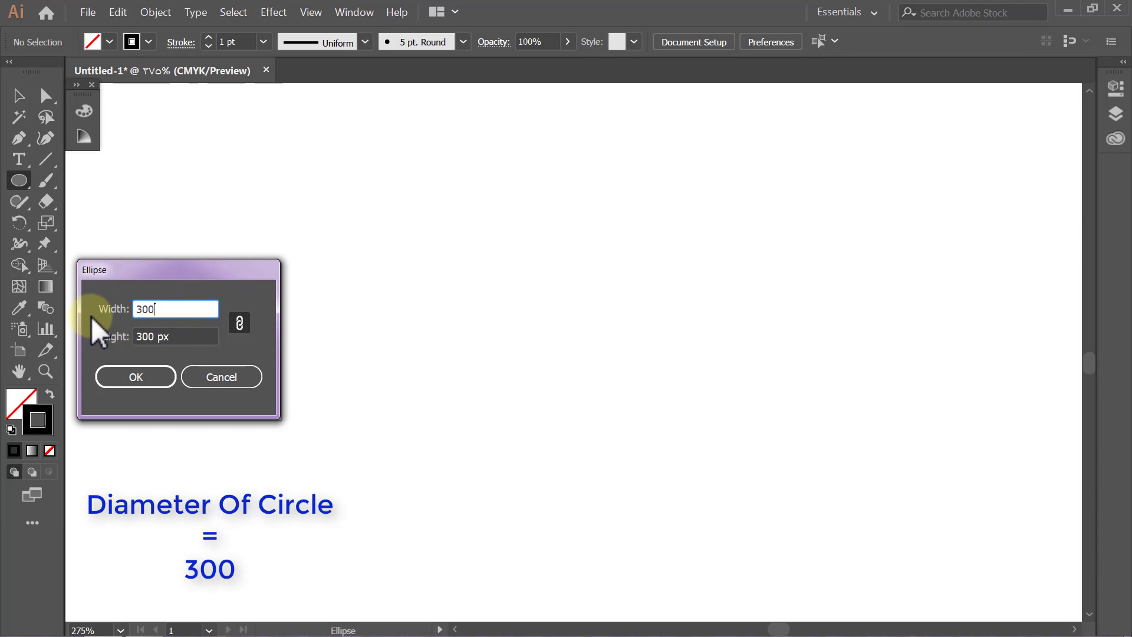
pyautogui.click(118, 371)
pyautogui.press('v')
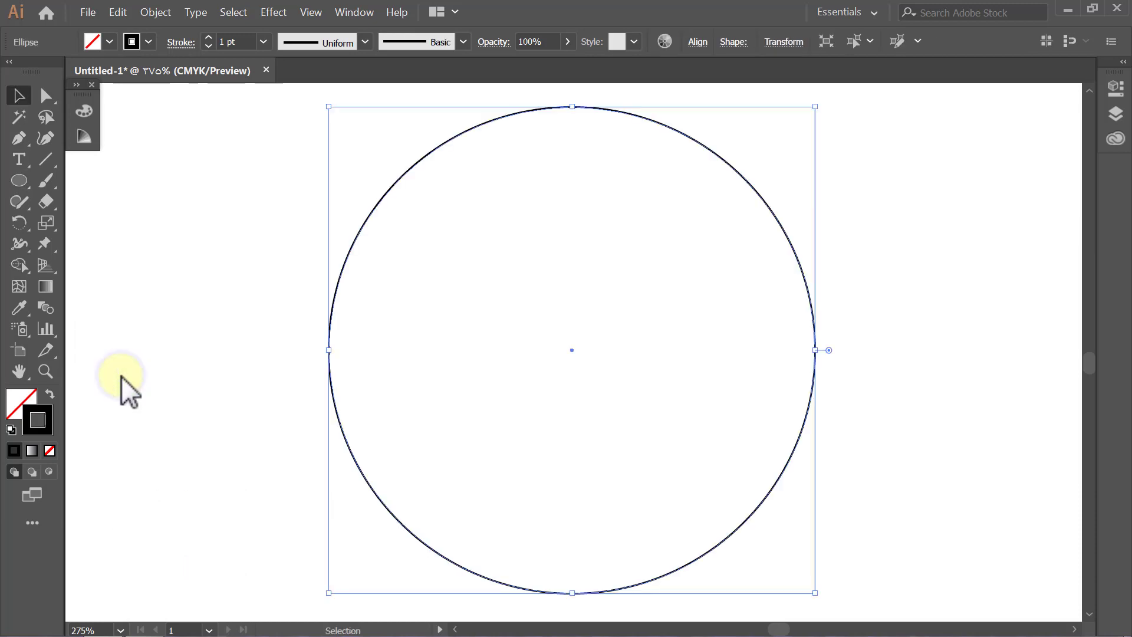
pyautogui.click(120, 375)
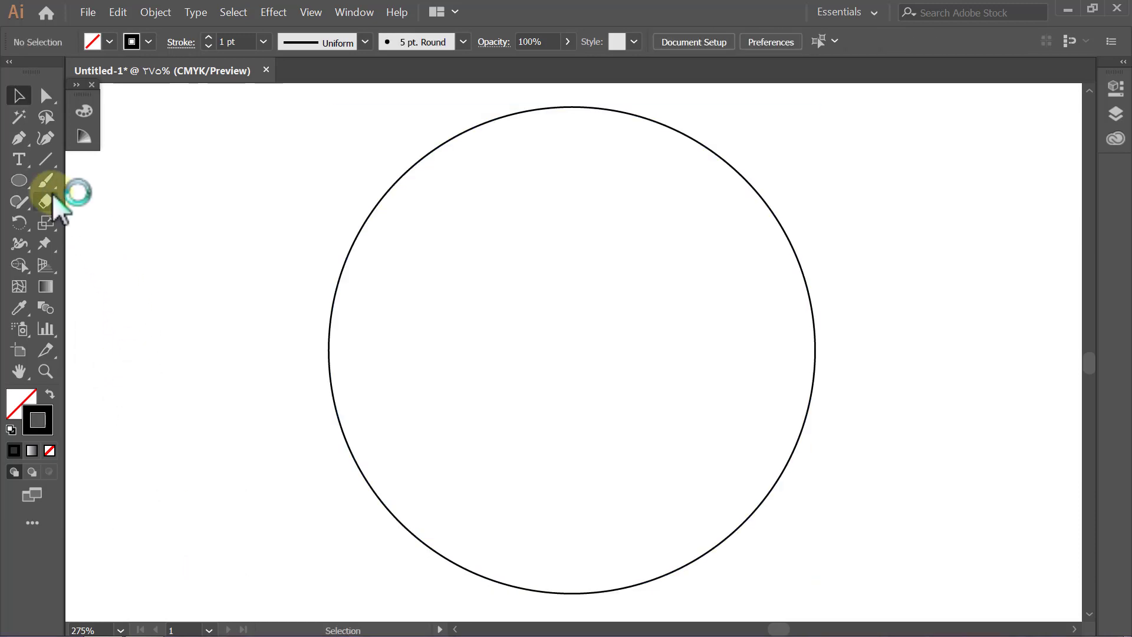
# - Draw a concentric 100 px circle from the big circle's centre
pyautogui.click(21, 185)
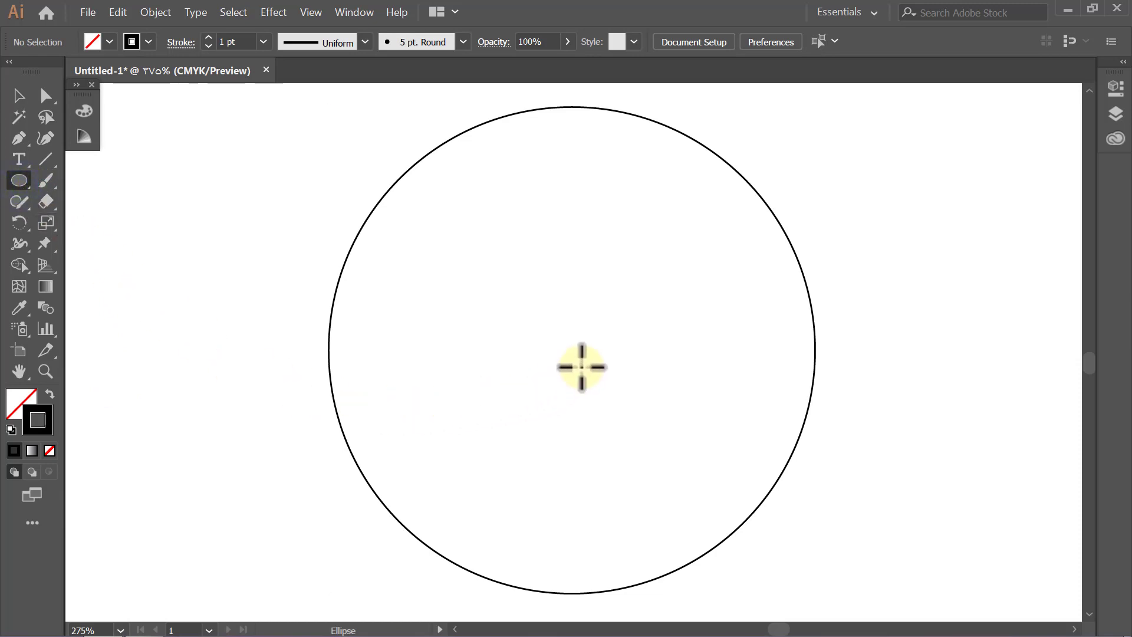
pyautogui.press('alt')
pyautogui.keyDown('alt'); pyautogui.click(573, 350); pyautogui.keyUp('alt')
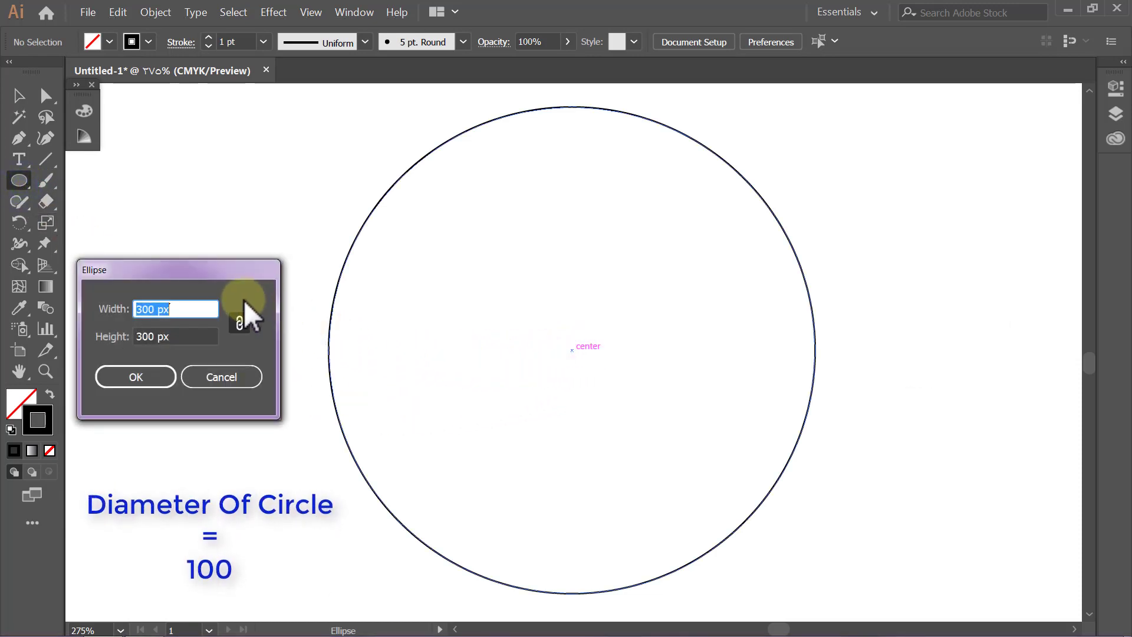
pyautogui.write('100')
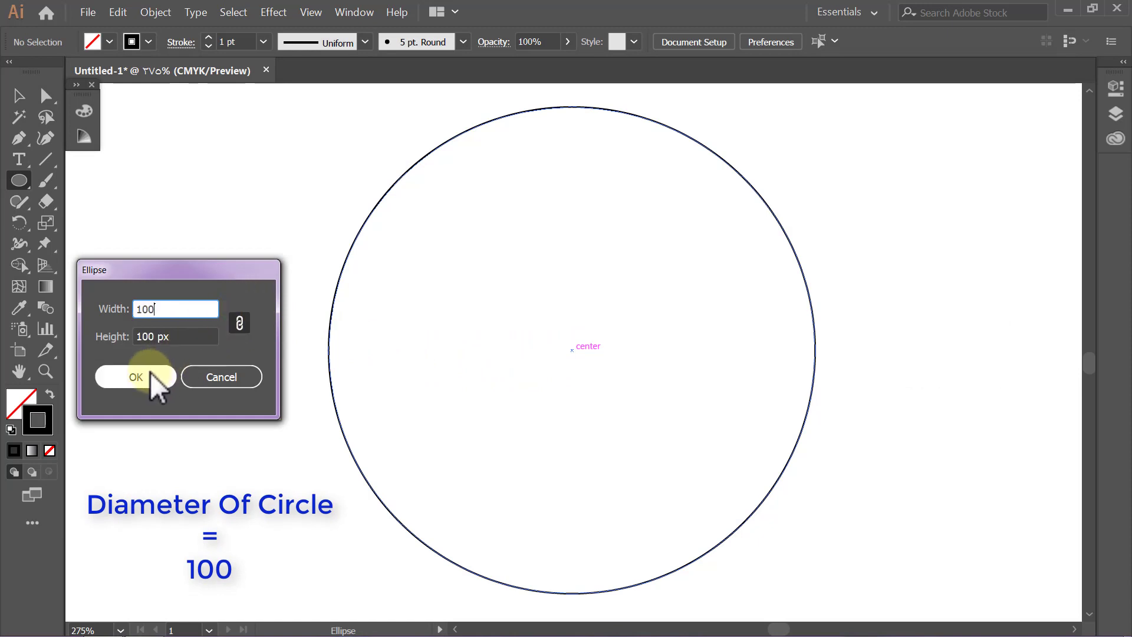
pyautogui.click(150, 373)
pyautogui.press('v')
pyautogui.click(148, 372)
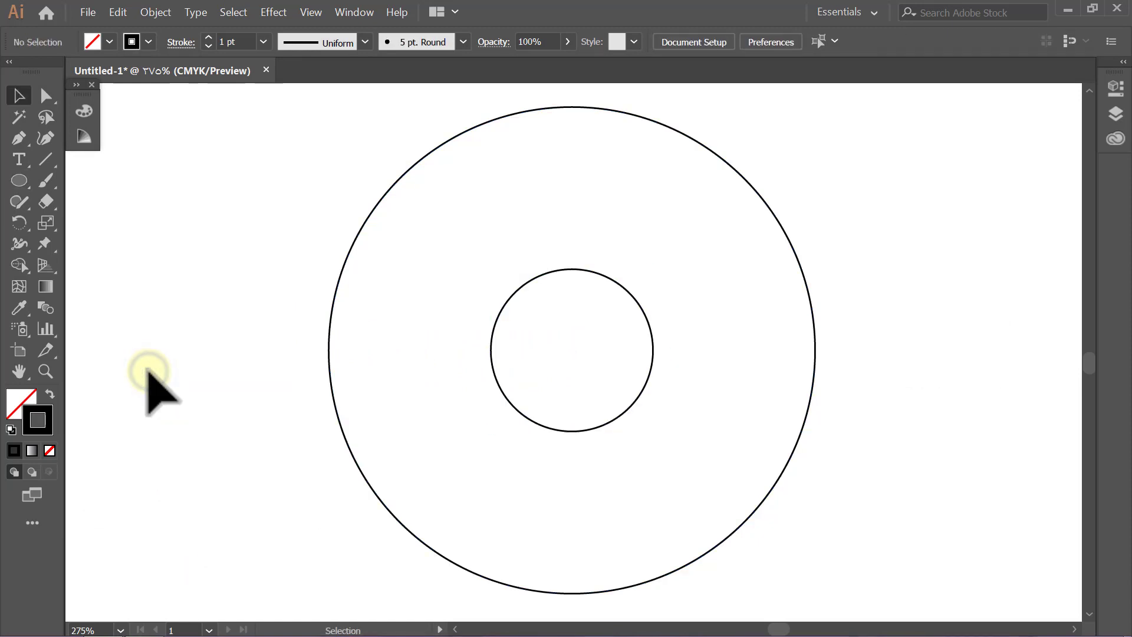
# - Set Blend Options spacing to Specified Steps of 7
pyautogui.click(492, 373)
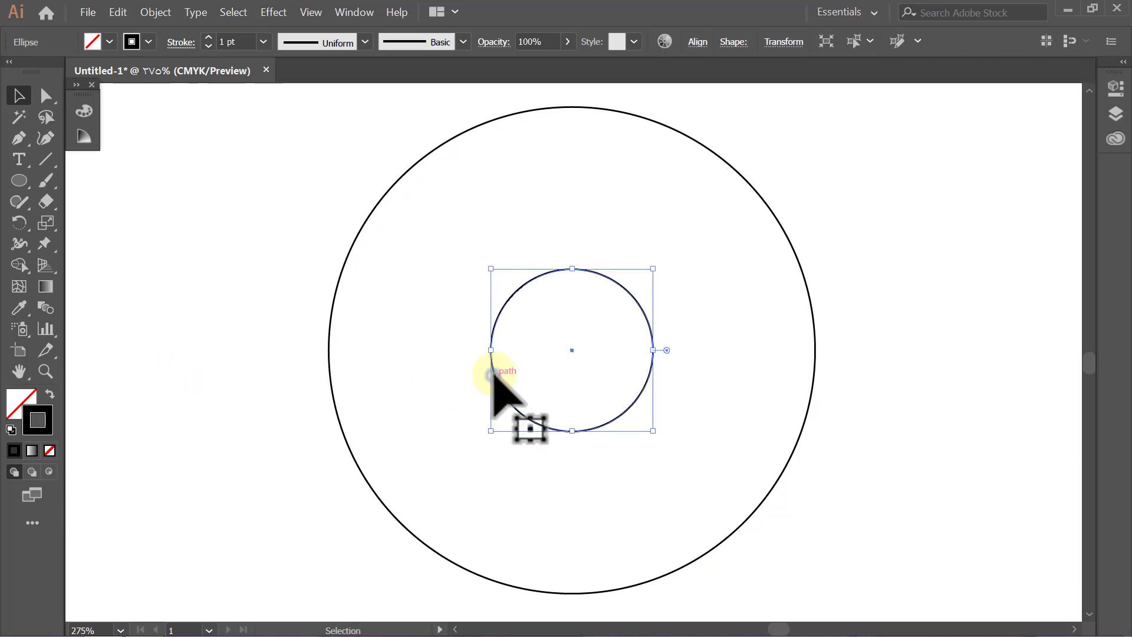
pyautogui.doubleClick(46, 311)
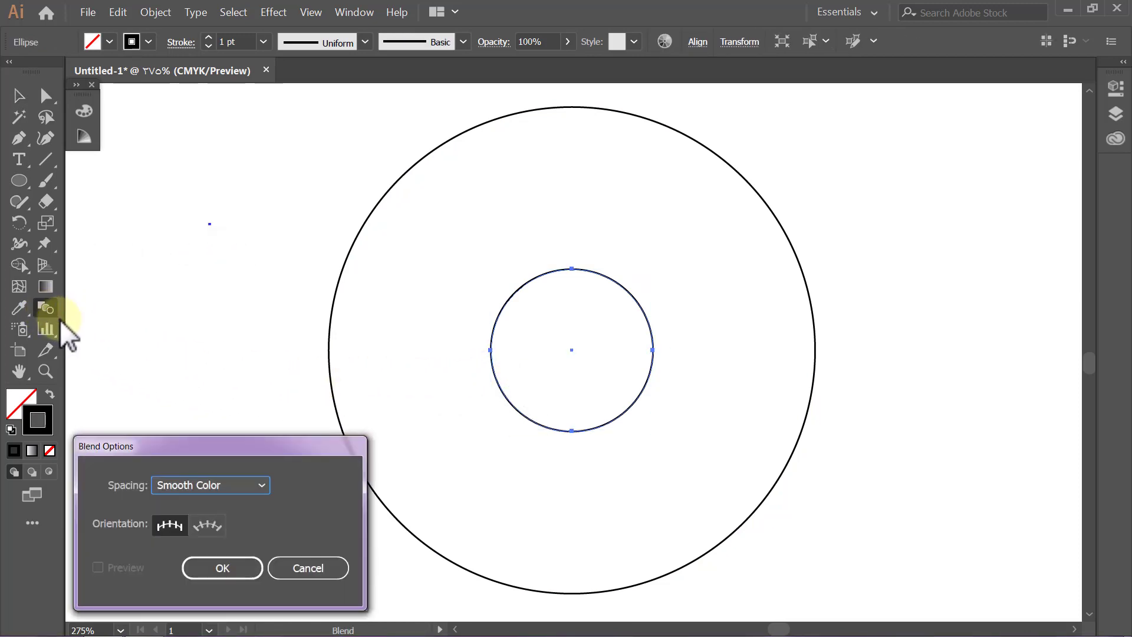
pyautogui.click(261, 486)
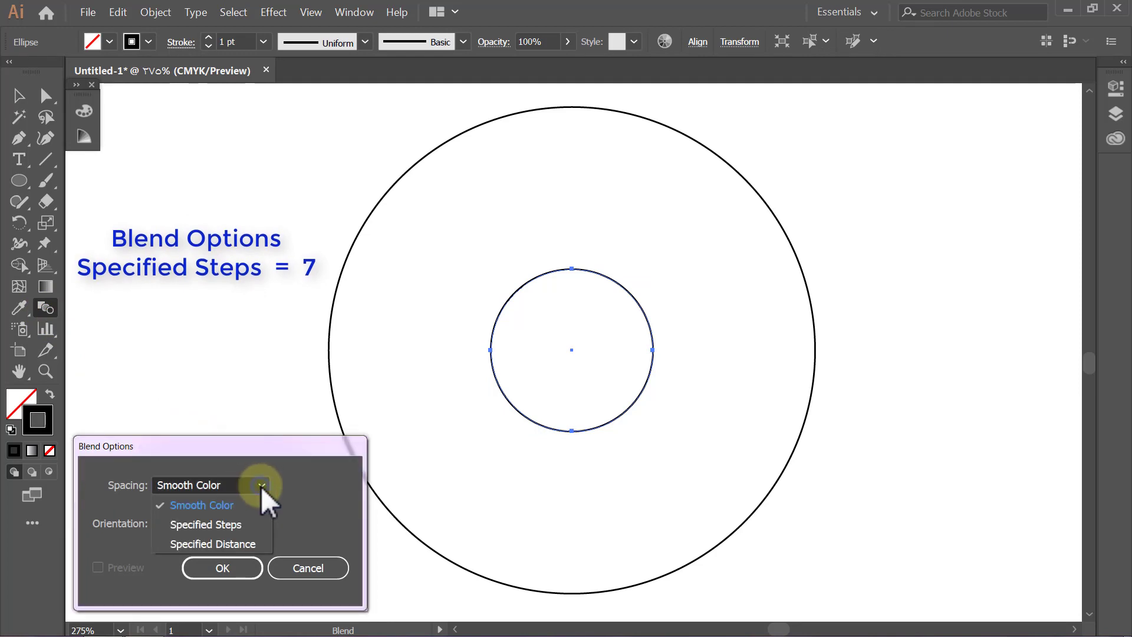
pyautogui.click(246, 521)
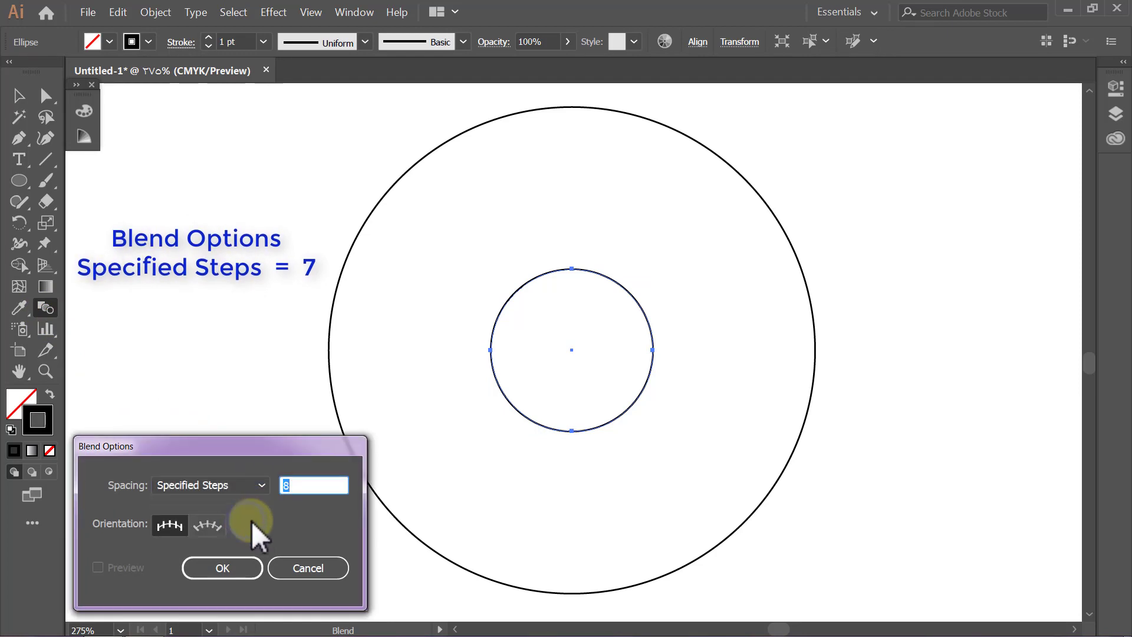
pyautogui.write('7')
pyautogui.click(228, 568)
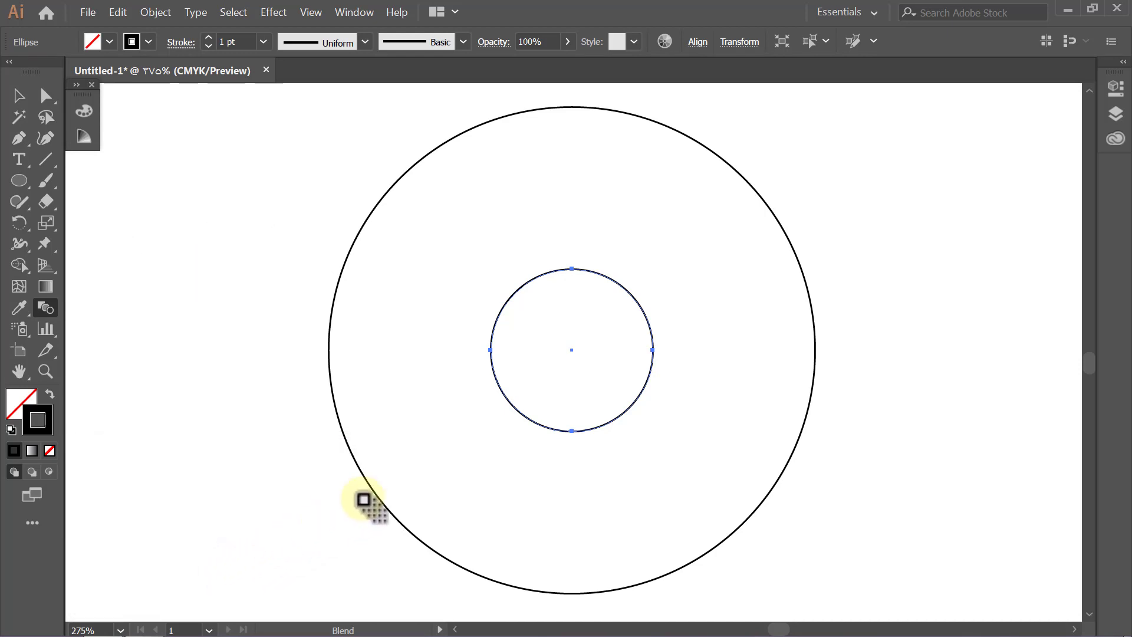
# - Blend the inner circle out to the outer circle to create the rings
pyautogui.click(491, 340)
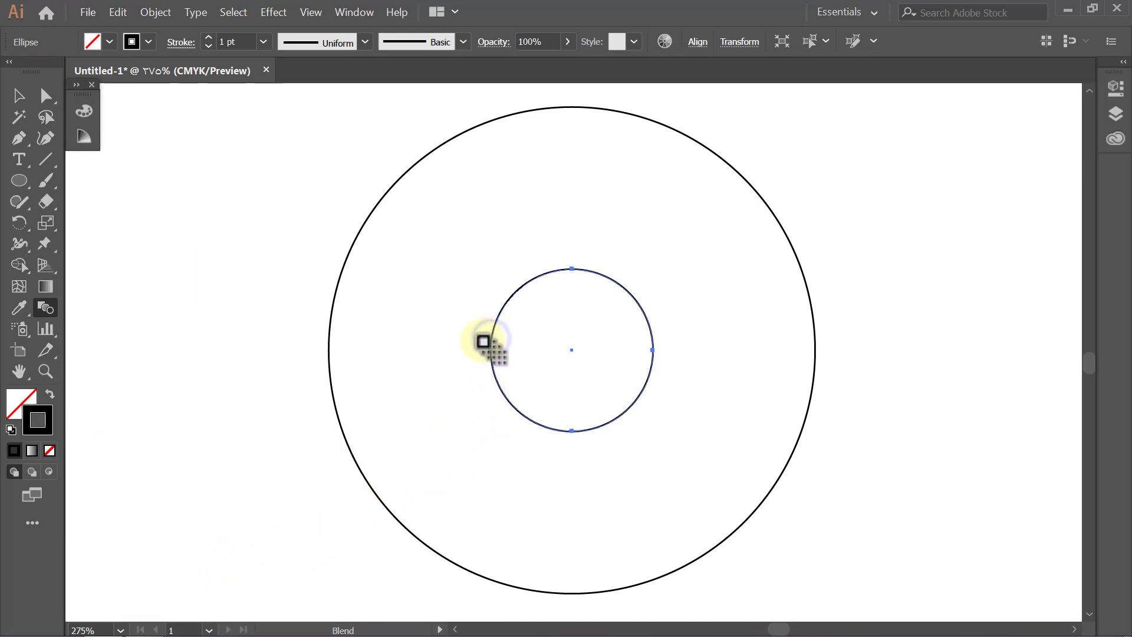
pyautogui.click(330, 339)
pyautogui.press('v')
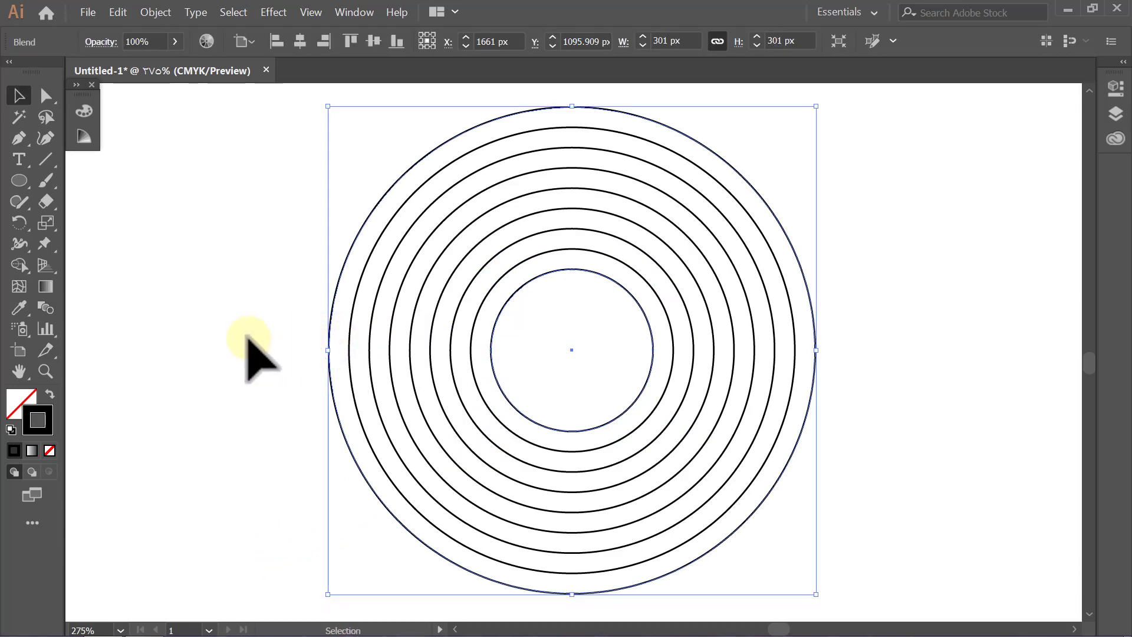
pyautogui.click(248, 339)
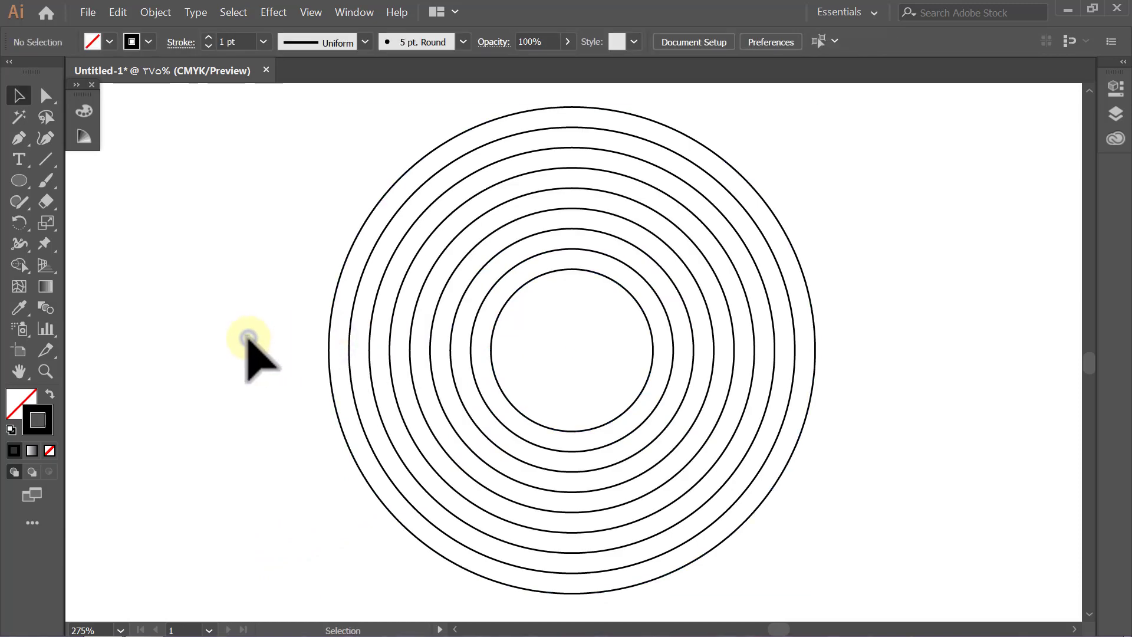
# - Expand the ring blend into separate paths and ungroup them
pyautogui.click(369, 342)
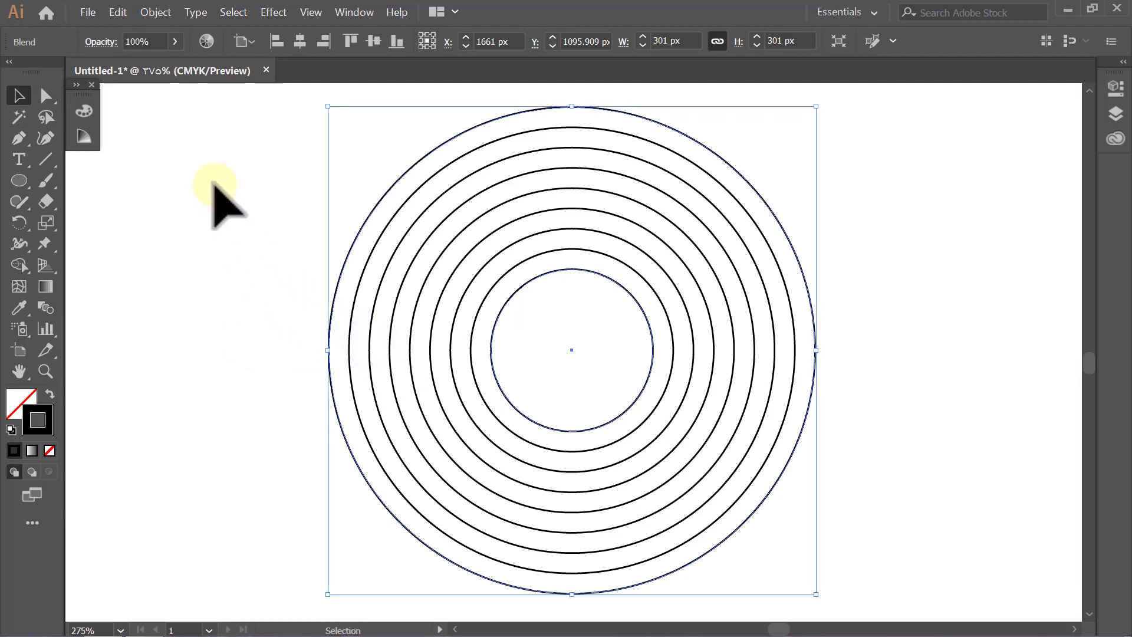
pyautogui.click(155, 13)
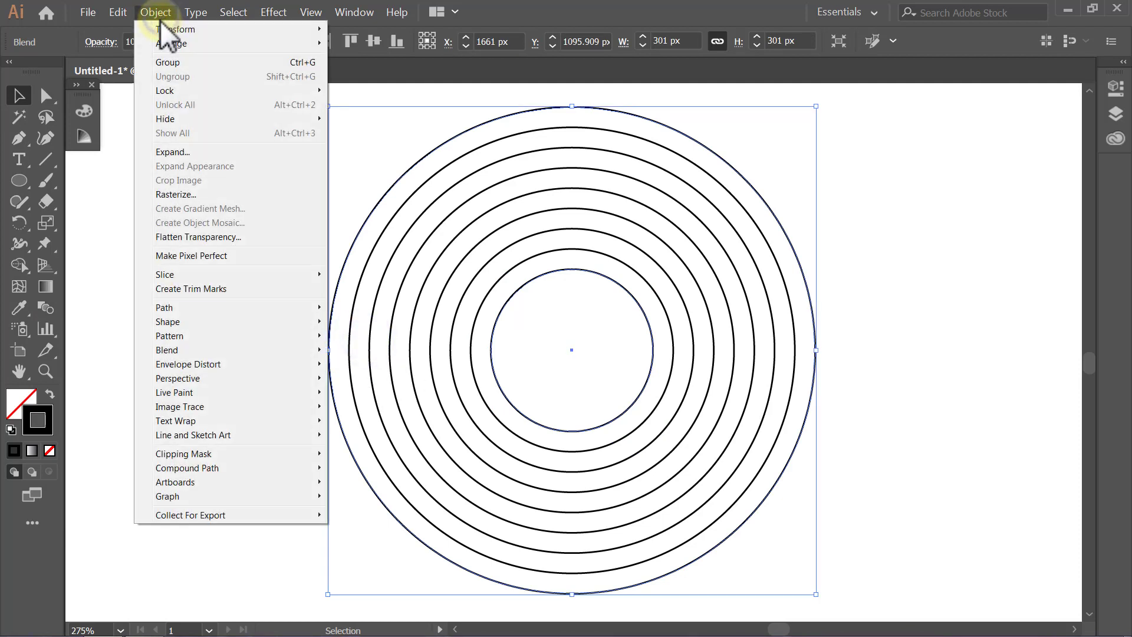
pyautogui.click(173, 147)
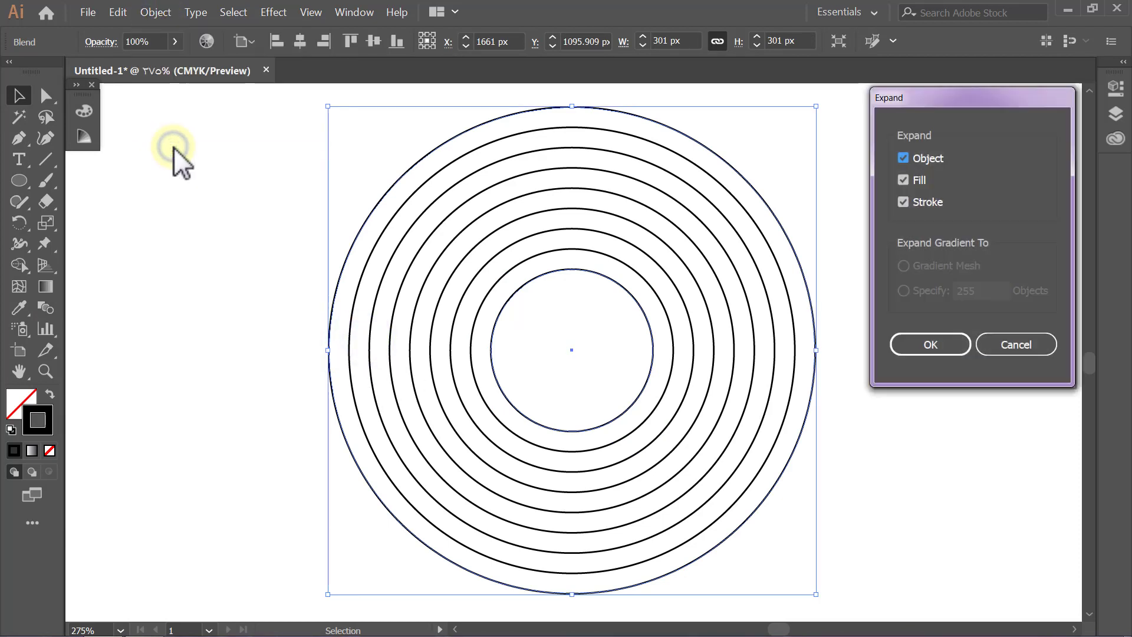
pyautogui.click(901, 347)
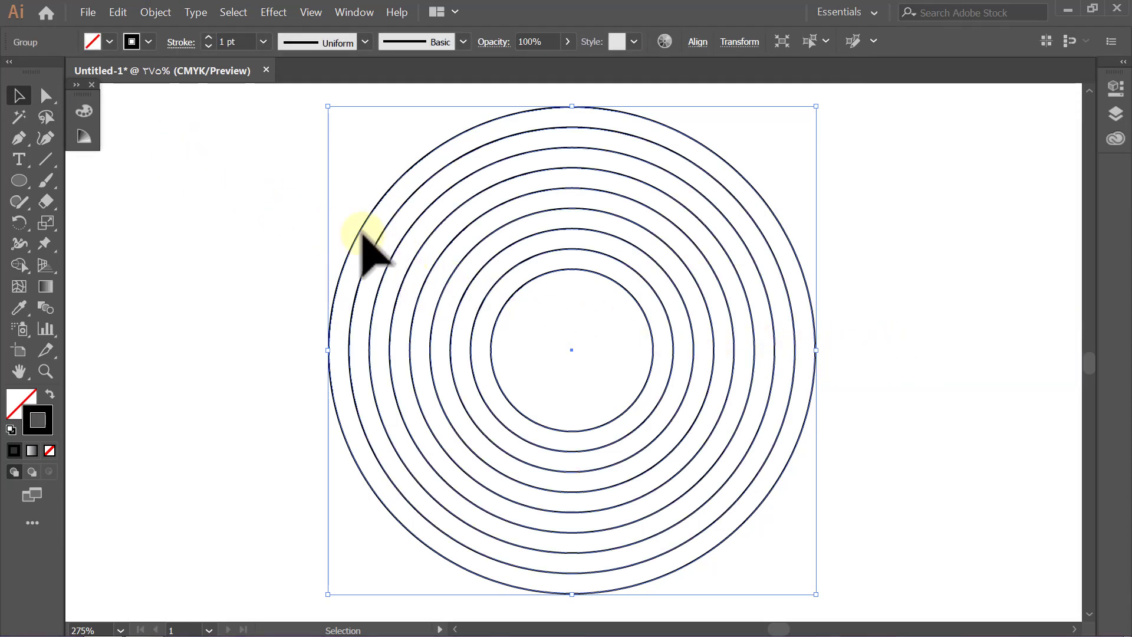
pyautogui.click(149, 18)
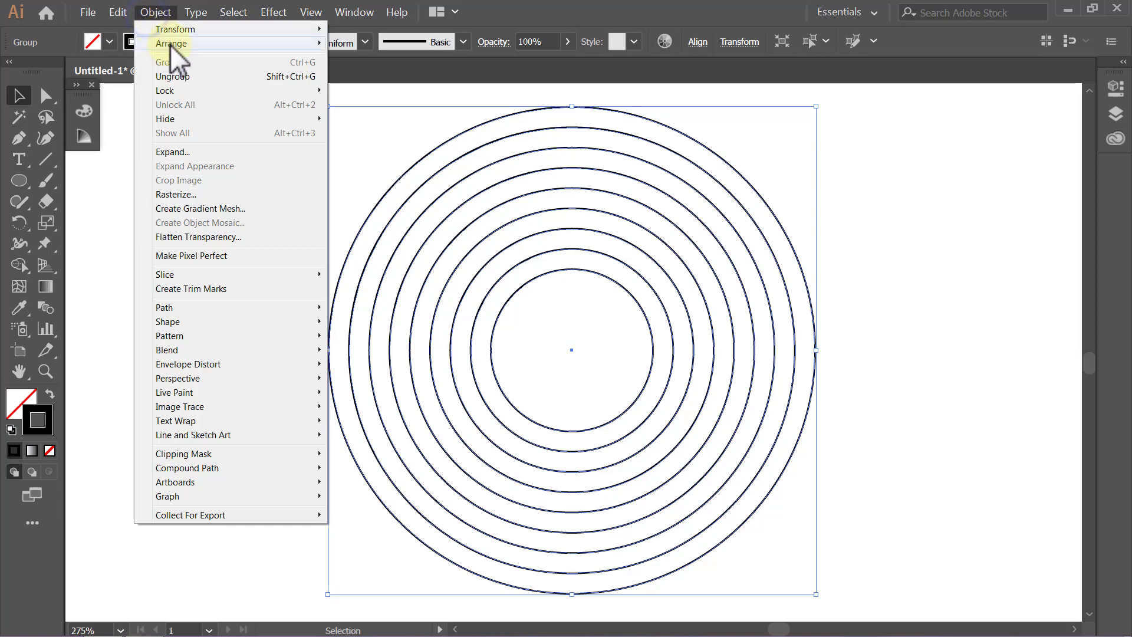
pyautogui.click(186, 75)
pyautogui.click(198, 162)
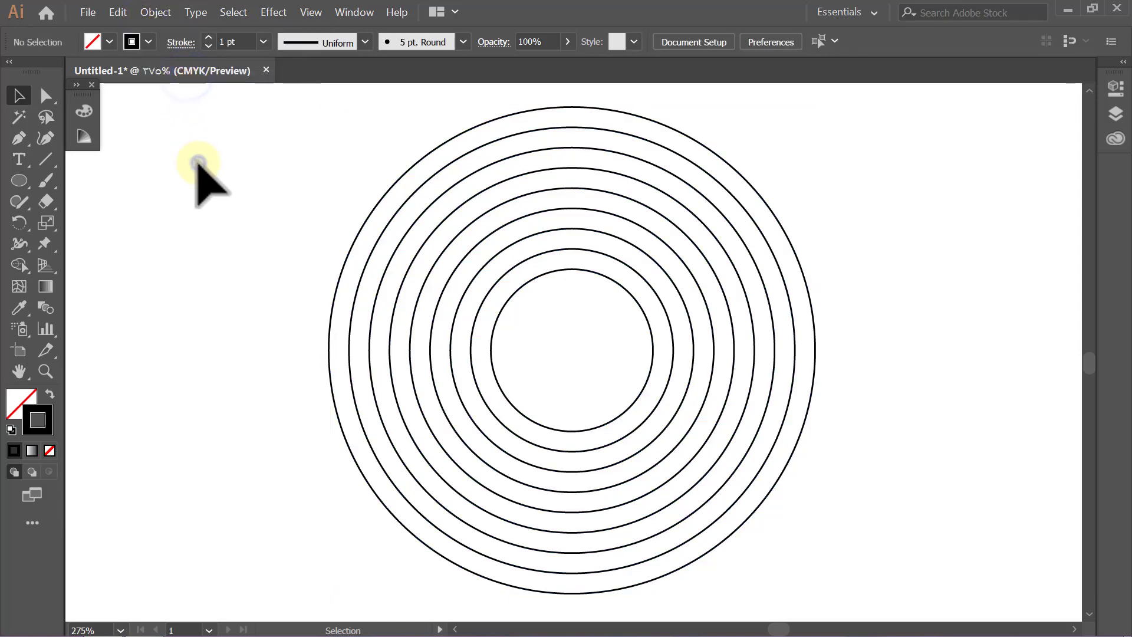
# - Delete the second-outermost, fourth-from-outside and one inner circle
pyautogui.press('Delete')
pyautogui.click(363, 272)
pyautogui.press('Delete')
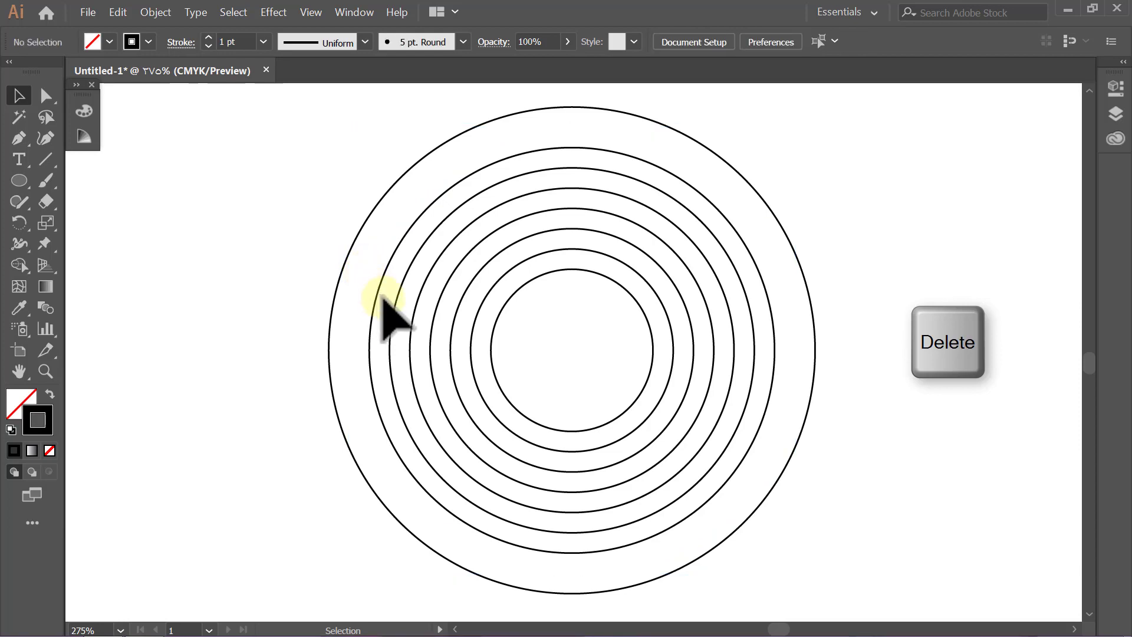
pyautogui.click(415, 301)
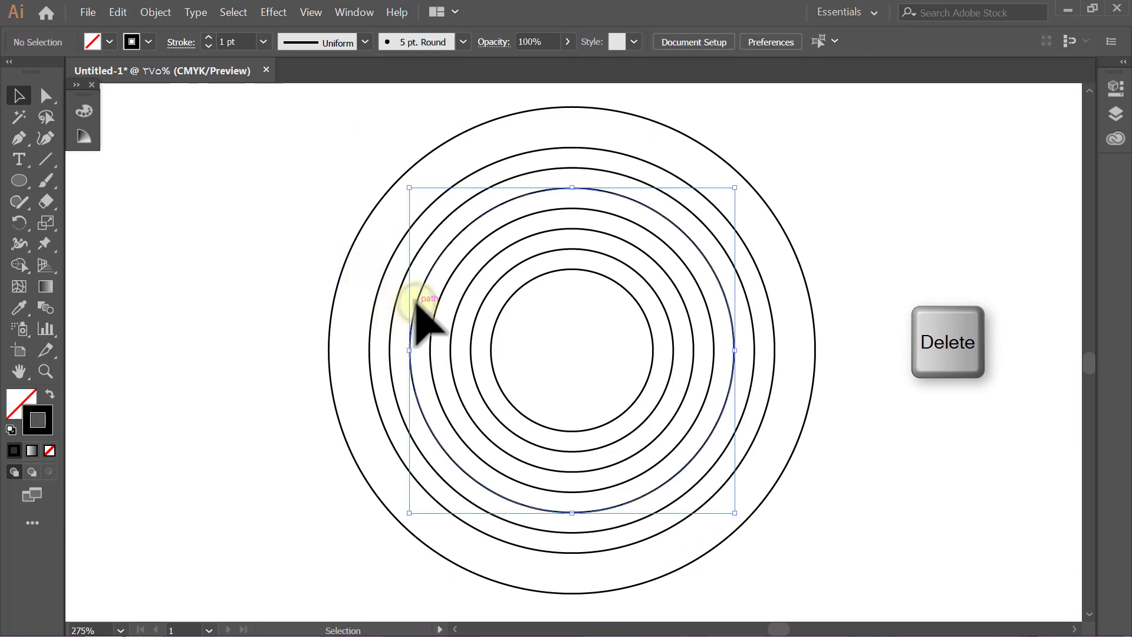
pyautogui.press('Delete')
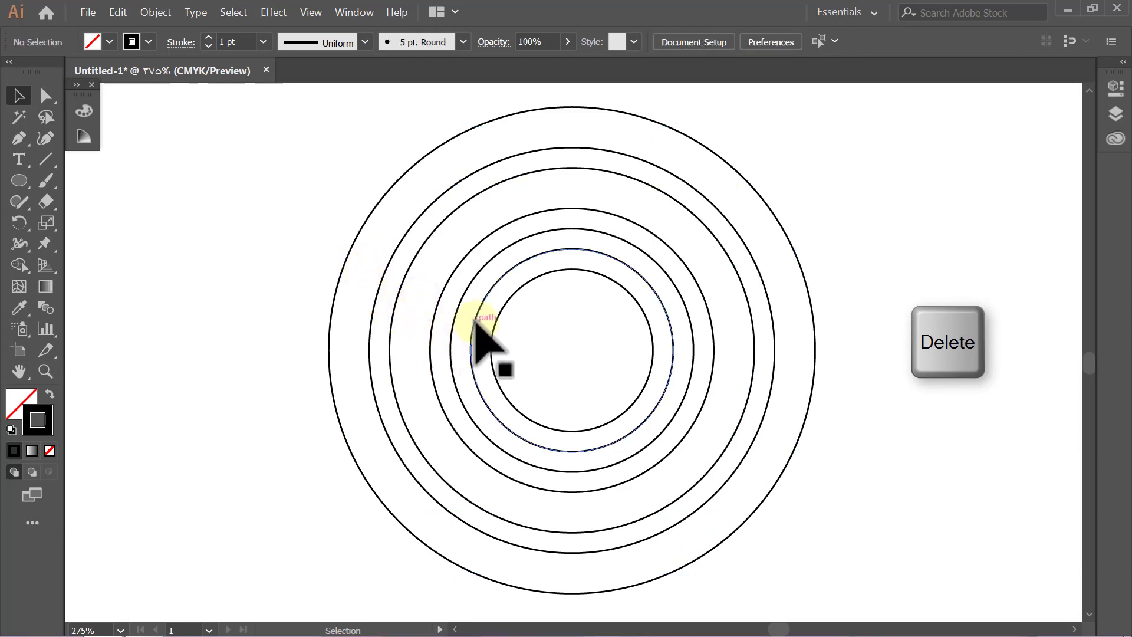
pyautogui.click(474, 321)
pyautogui.press('Delete')
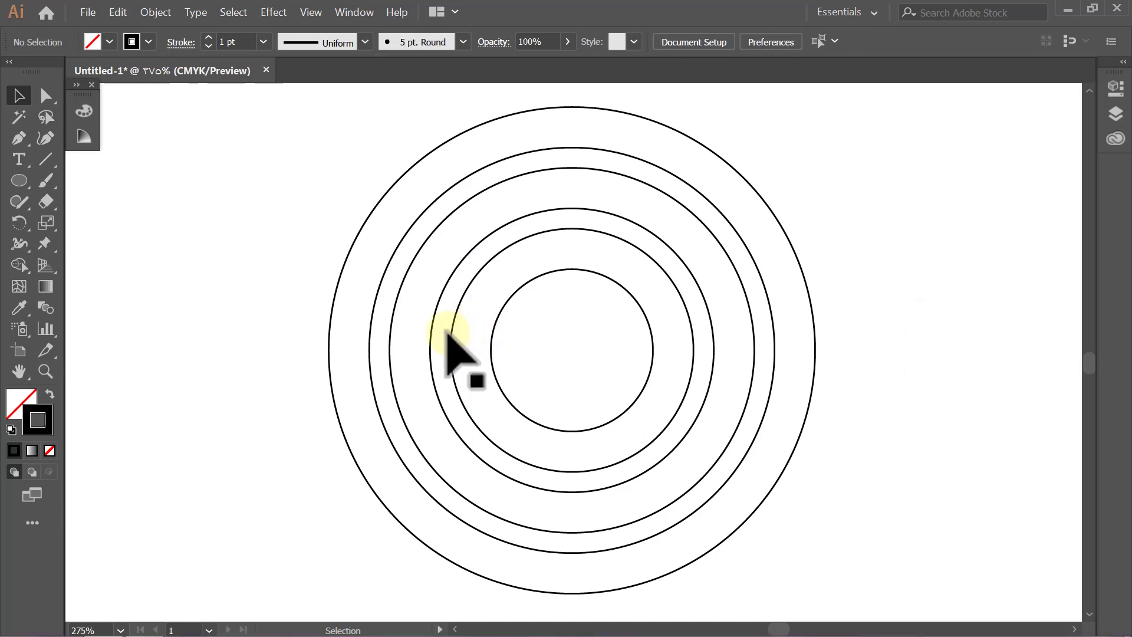
# - Draw a vertical line from the outer circle's top to the innermost circle
pyautogui.click(46, 159)
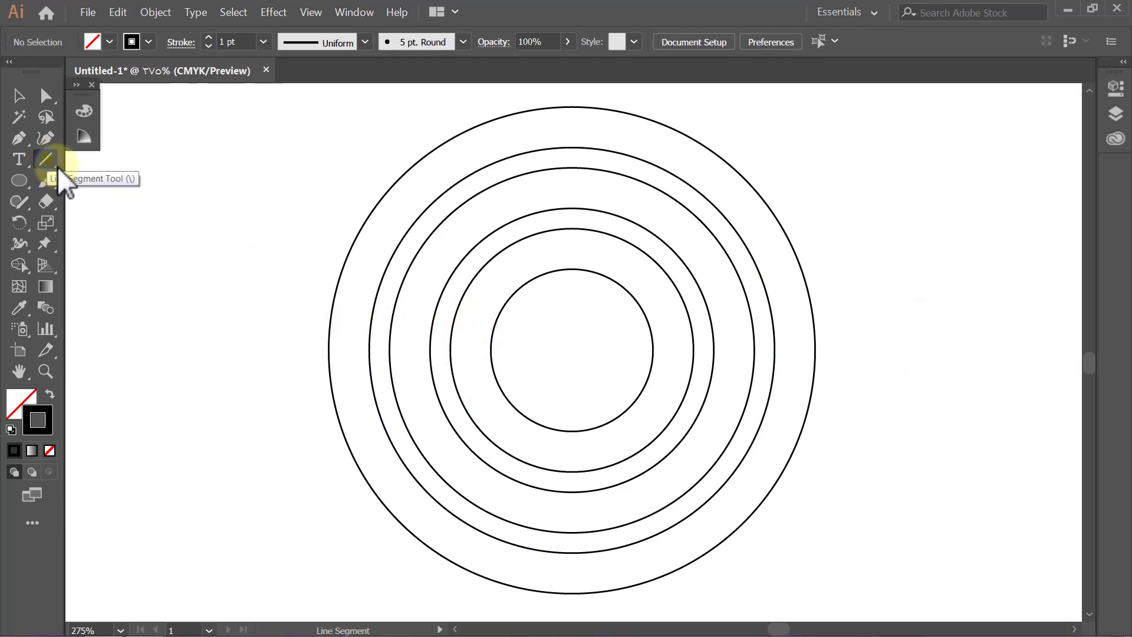
pyautogui.press('shift')
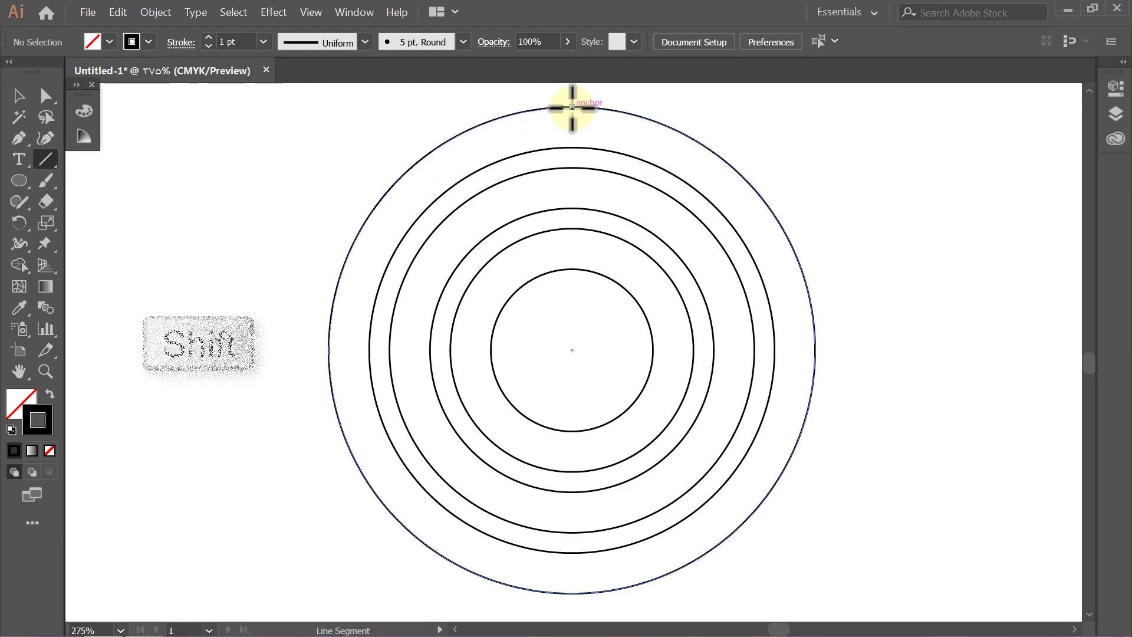
pyautogui.moveTo(572, 108); pyautogui.dragTo(571, 269)
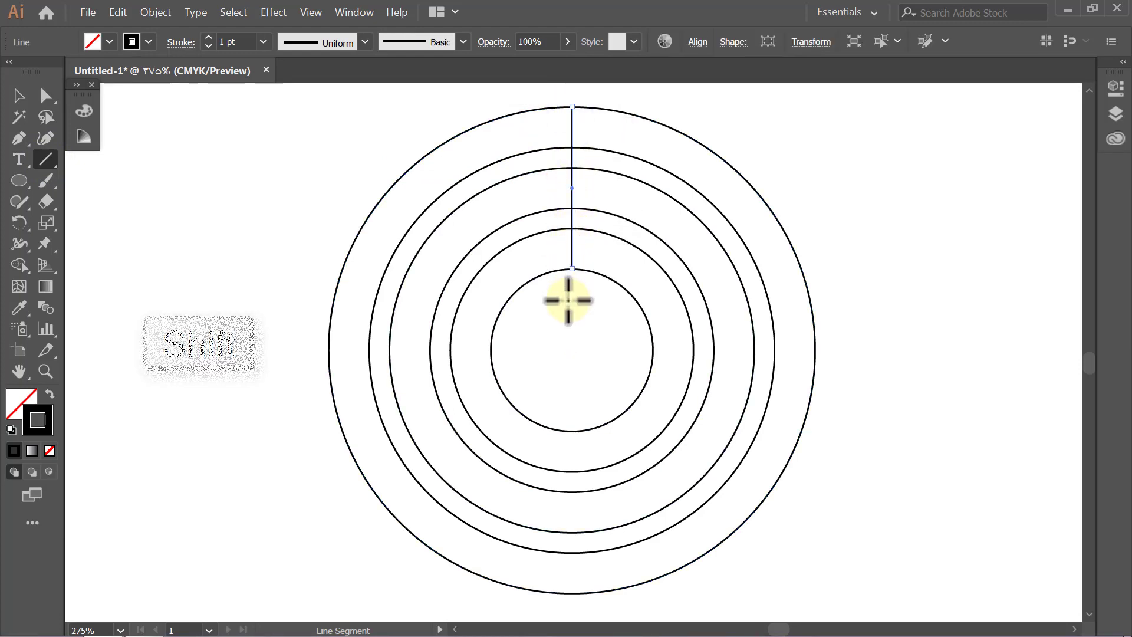
pyautogui.press('v')
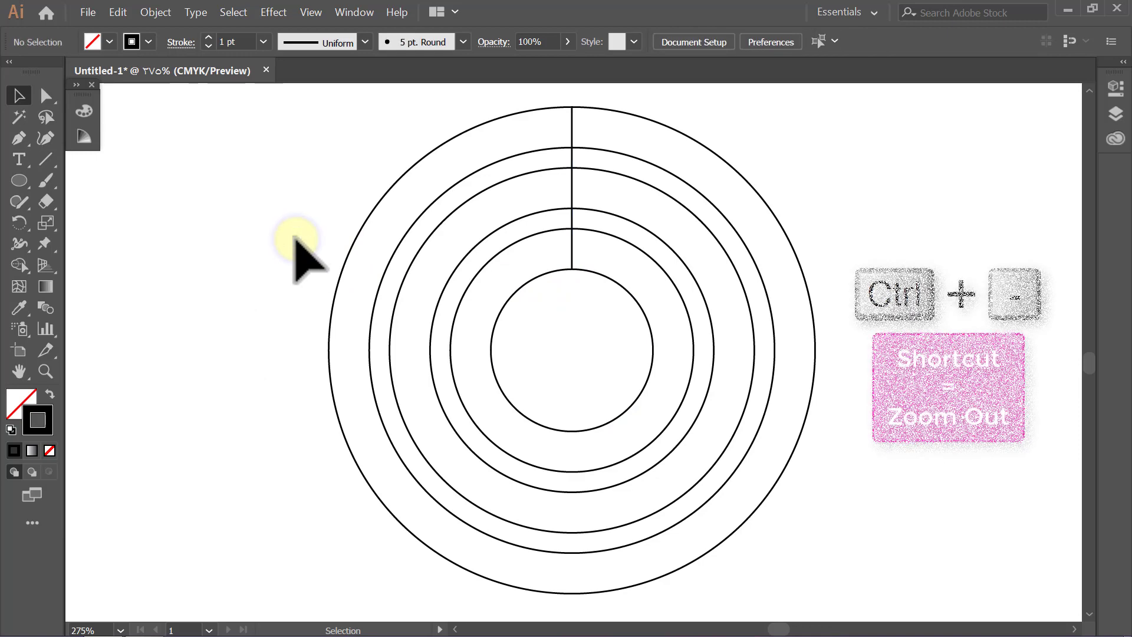
pyautogui.hotkey('ctrl', '-')
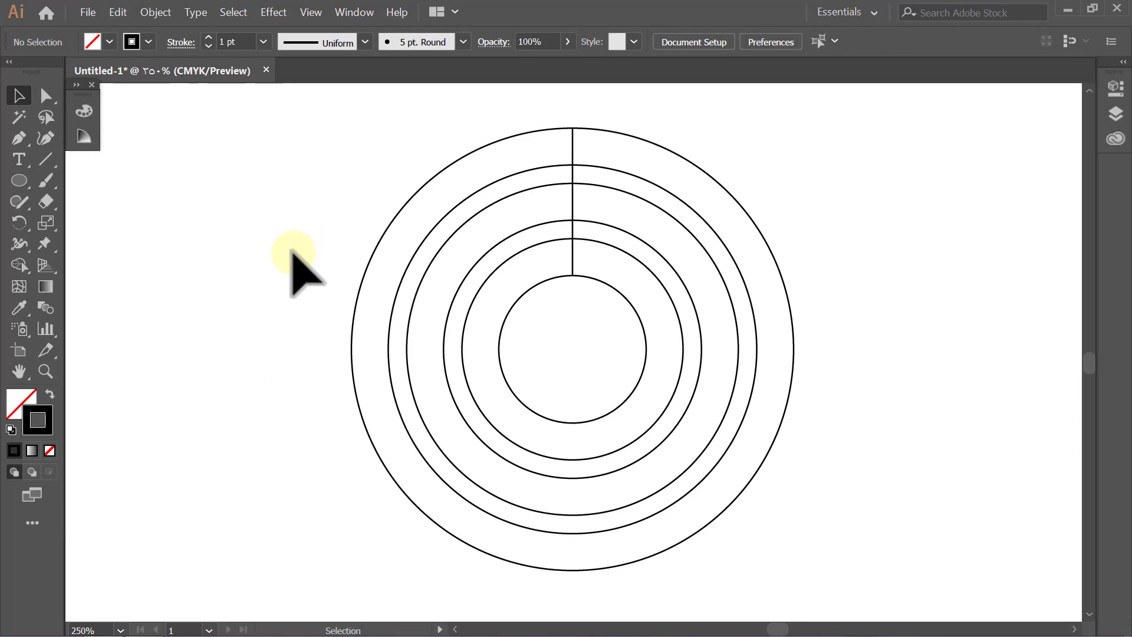
# - Draw a 135 px circle centred on the line's intersection near the top
pyautogui.click(20, 179)
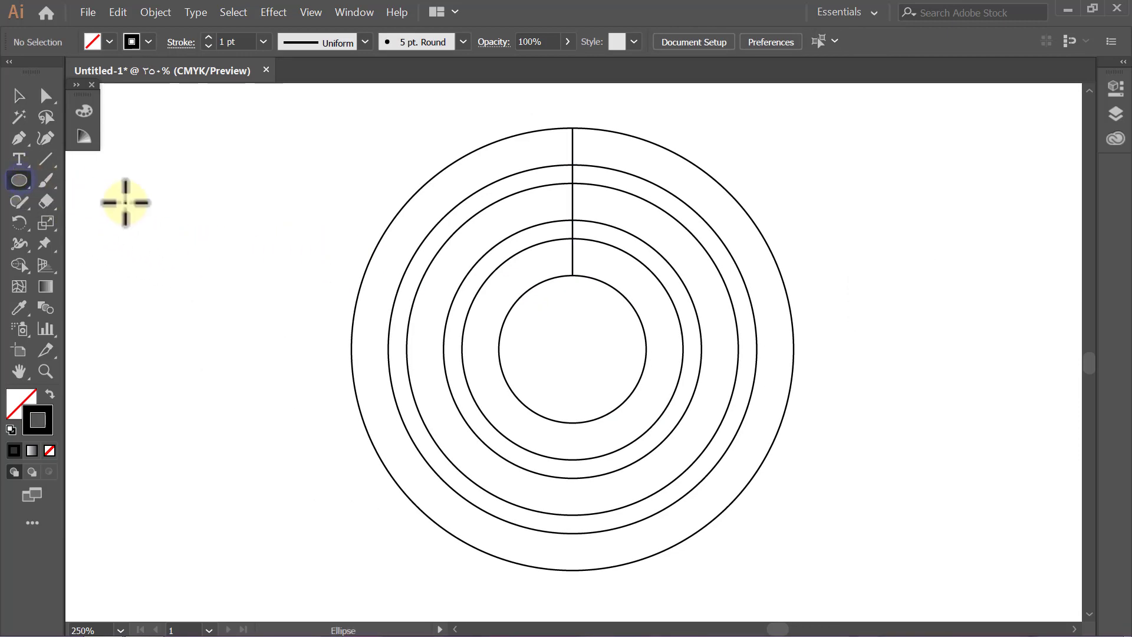
pyautogui.press('alt')
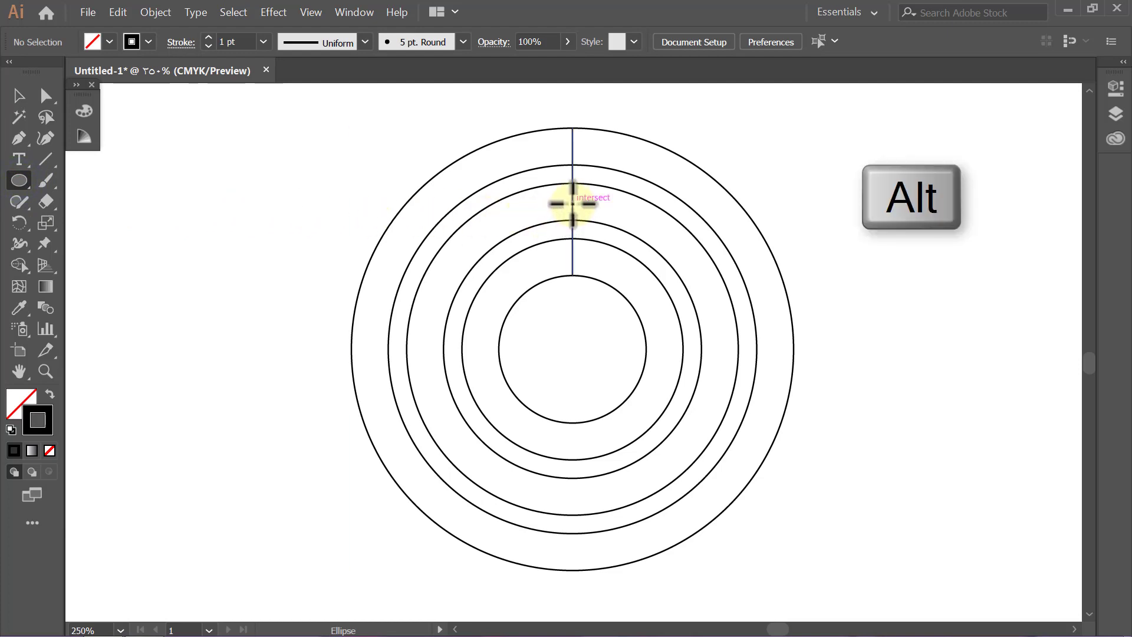
pyautogui.keyDown('alt'); pyautogui.click(572, 203); pyautogui.keyUp('alt')
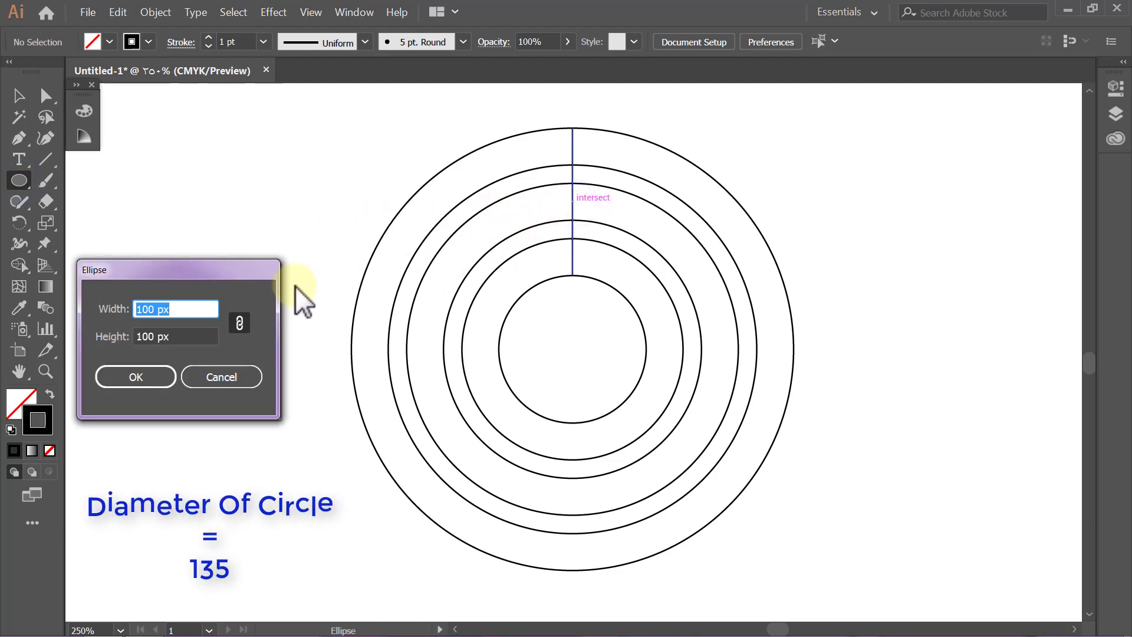
pyautogui.write('135')
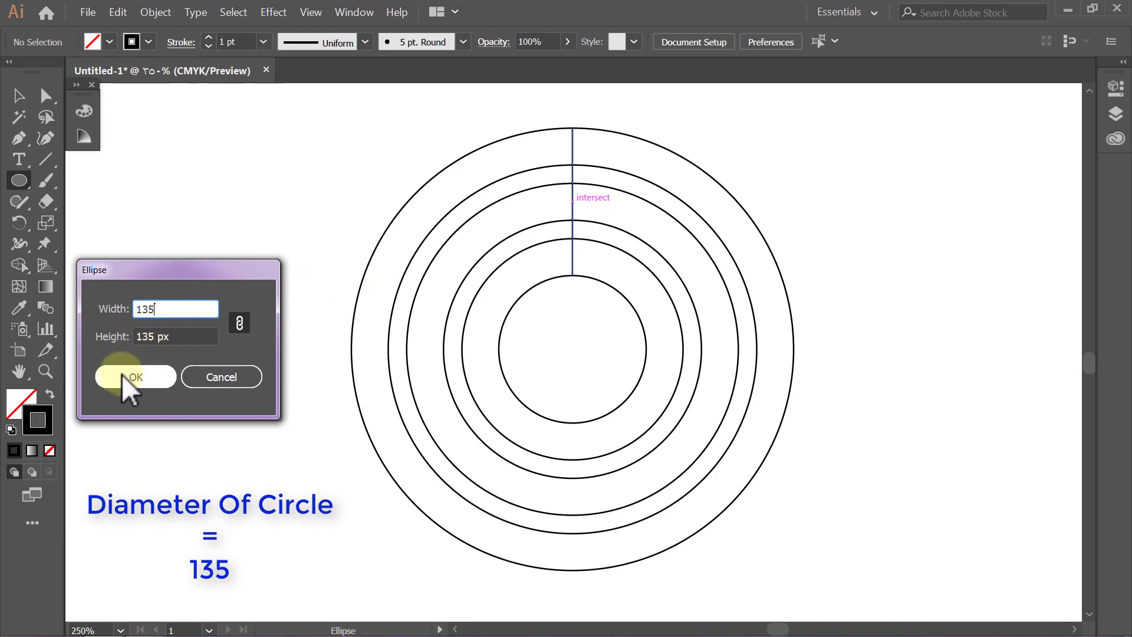
pyautogui.click(119, 375)
pyautogui.press('v')
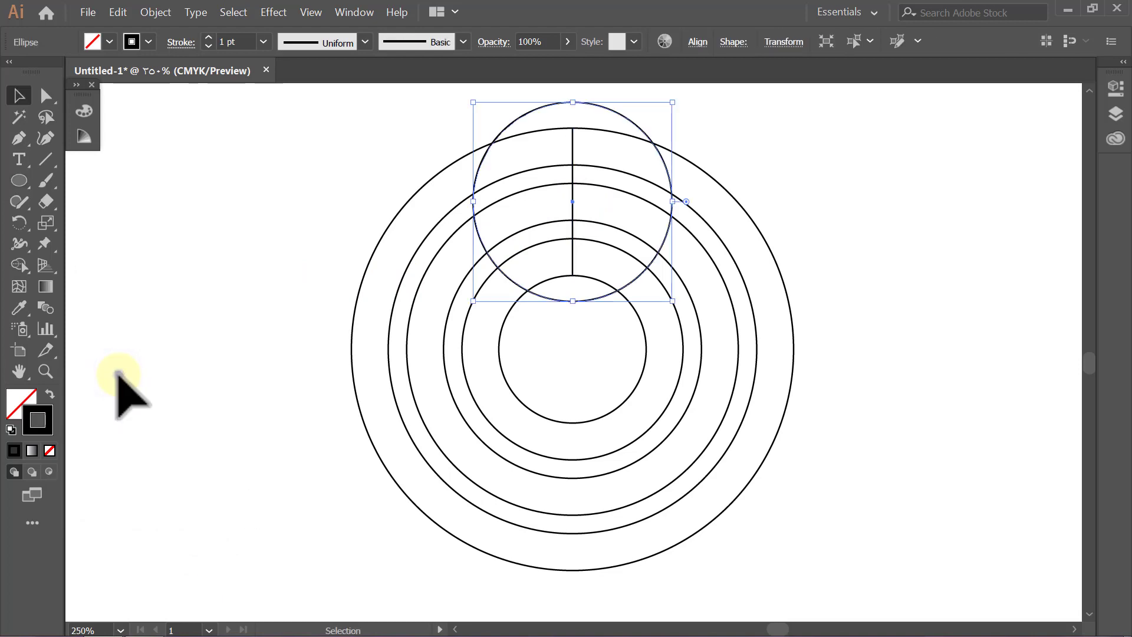
pyautogui.click(120, 372)
# - Add a 100 px circle at that same centre
pyautogui.click(47, 196)
pyautogui.click(23, 179)
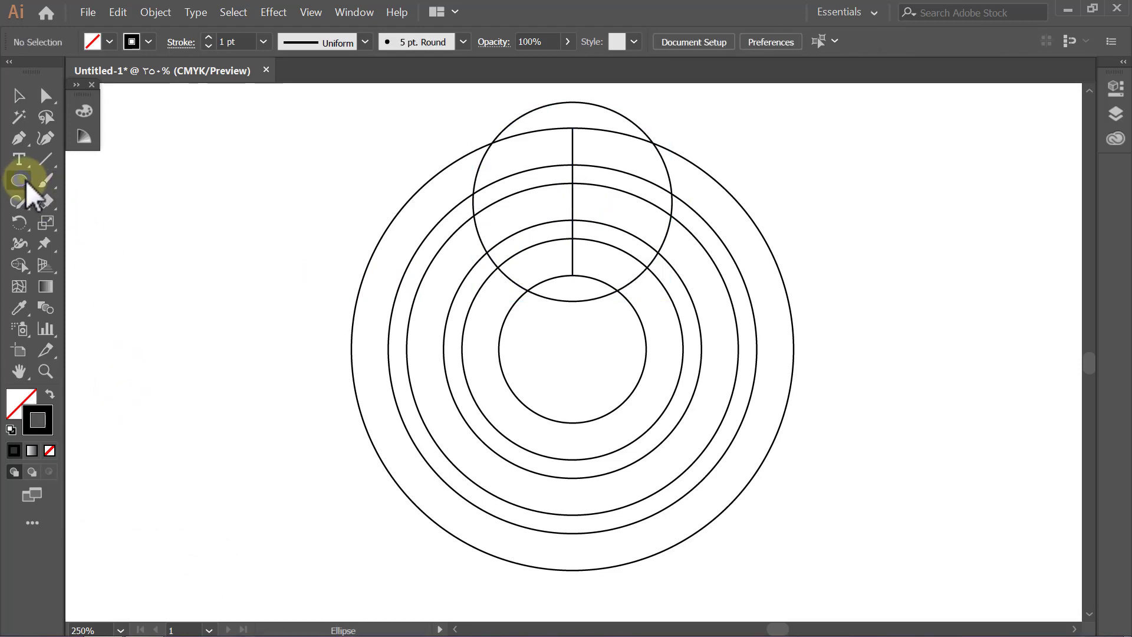
pyautogui.keyDown('alt'); pyautogui.click(572, 204); pyautogui.keyUp('alt')
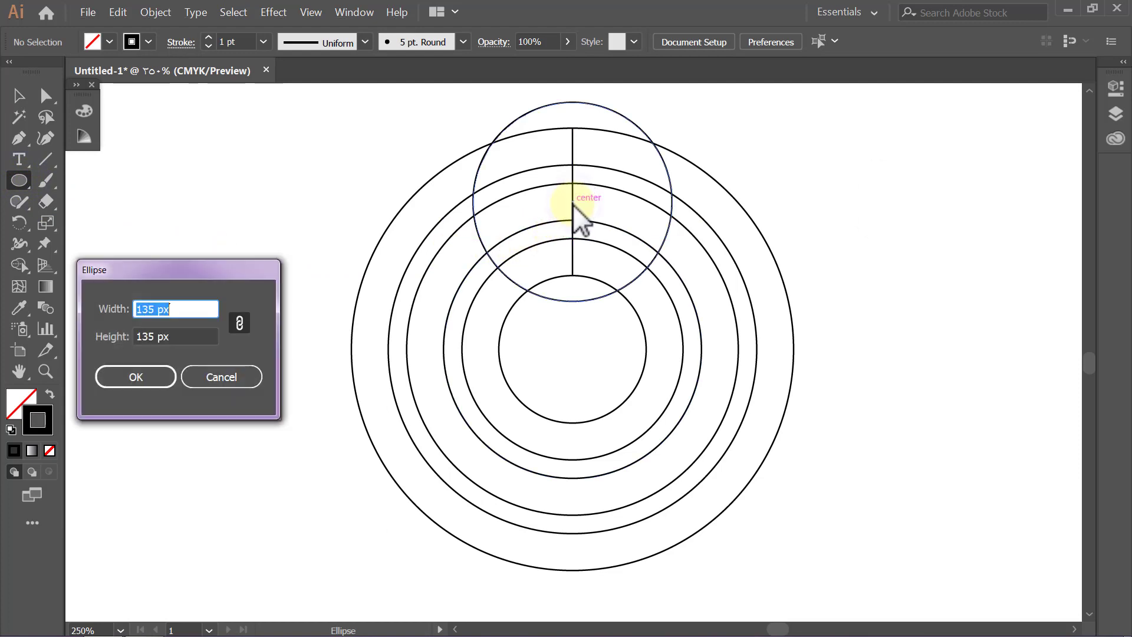
pyautogui.write('10')
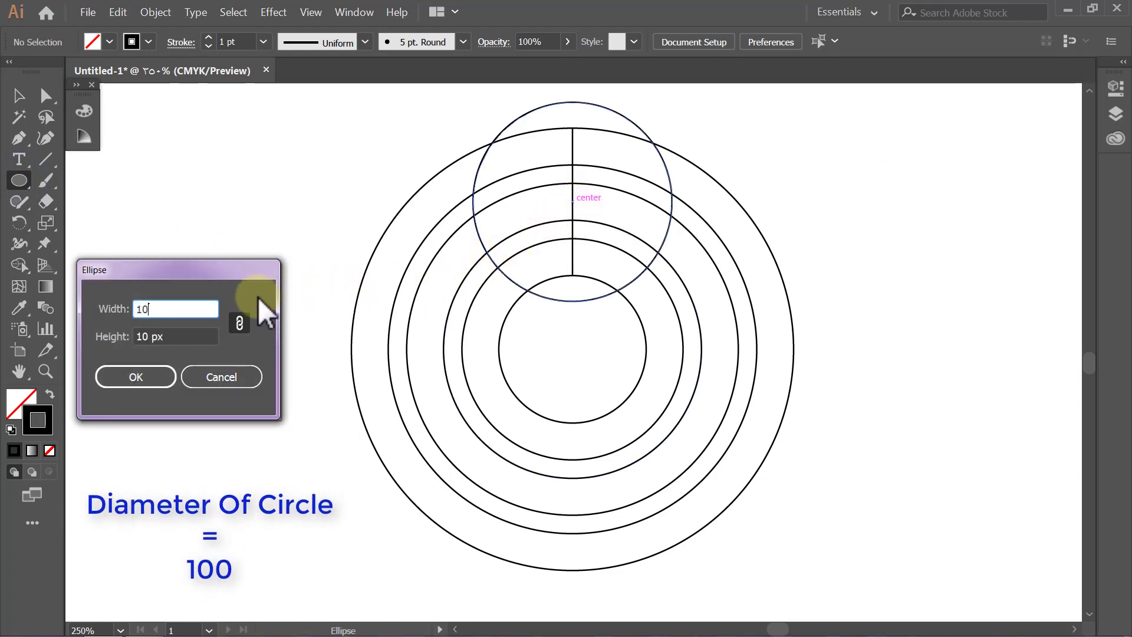
pyautogui.write('0')
pyautogui.click(152, 370)
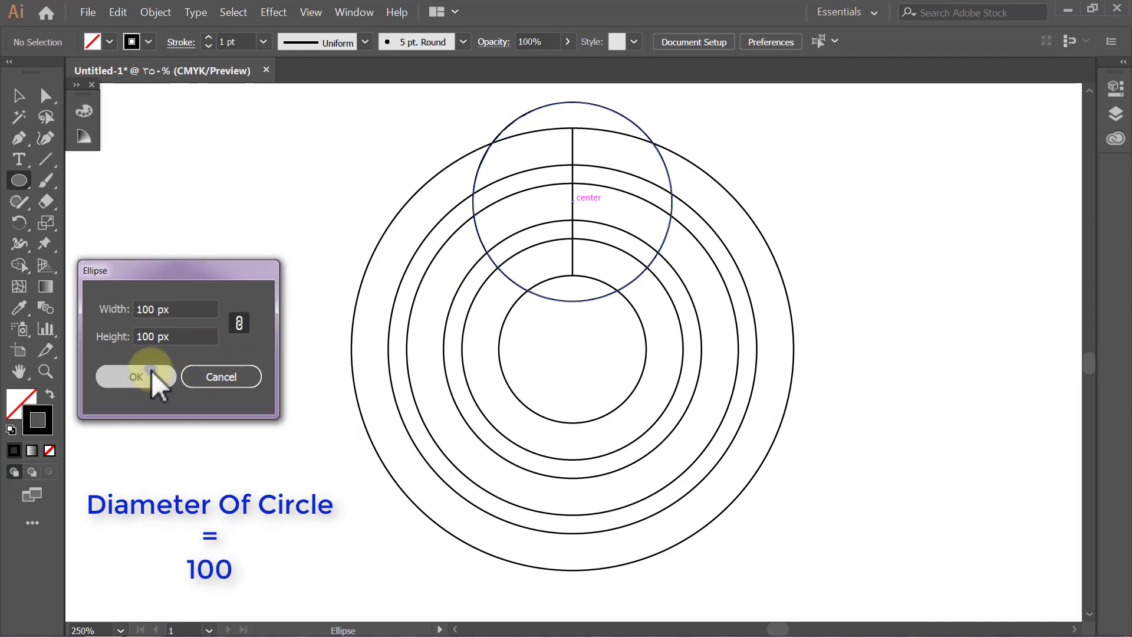
pyautogui.press('v')
pyautogui.click(151, 370)
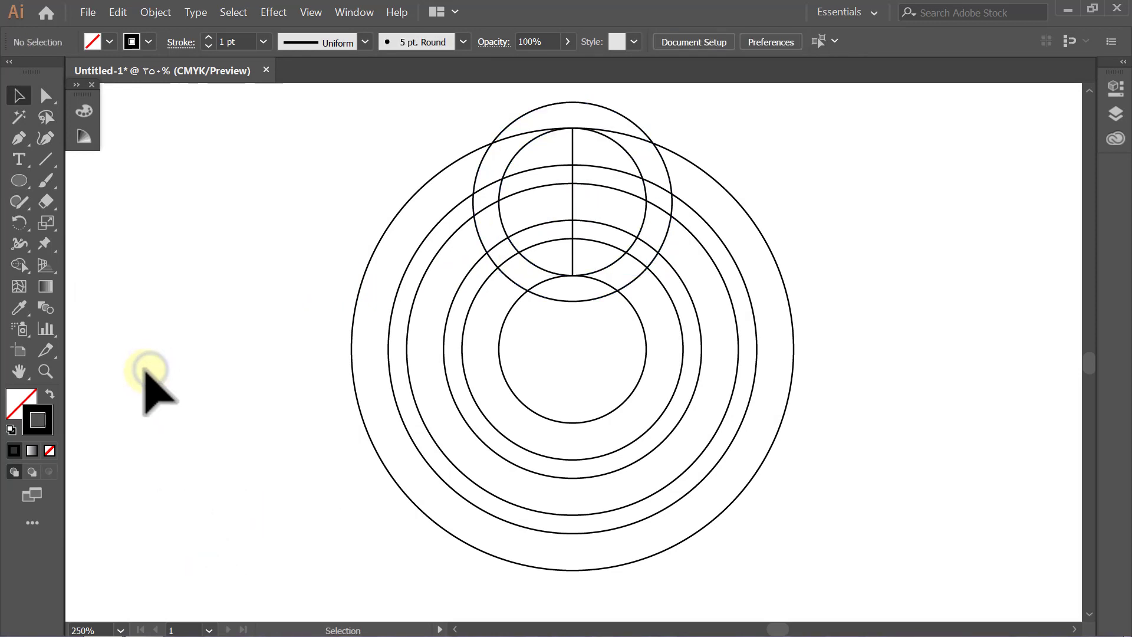
# - Add a 50 px circle at that same centre
pyautogui.click(19, 184)
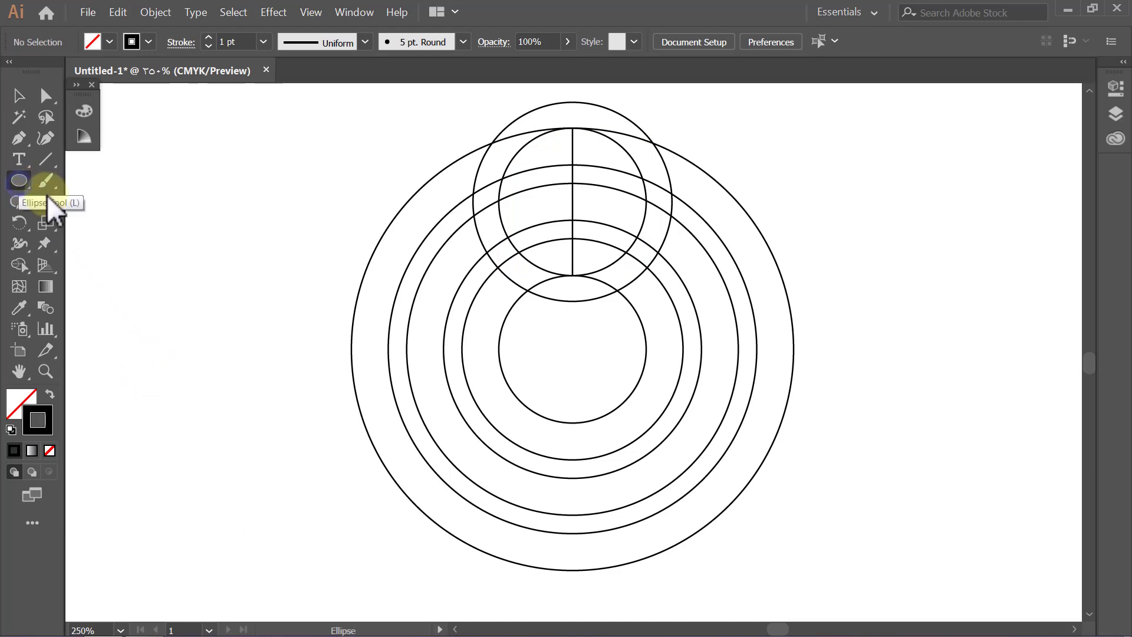
pyautogui.keyDown('alt'); pyautogui.click(573, 203); pyautogui.keyUp('alt')
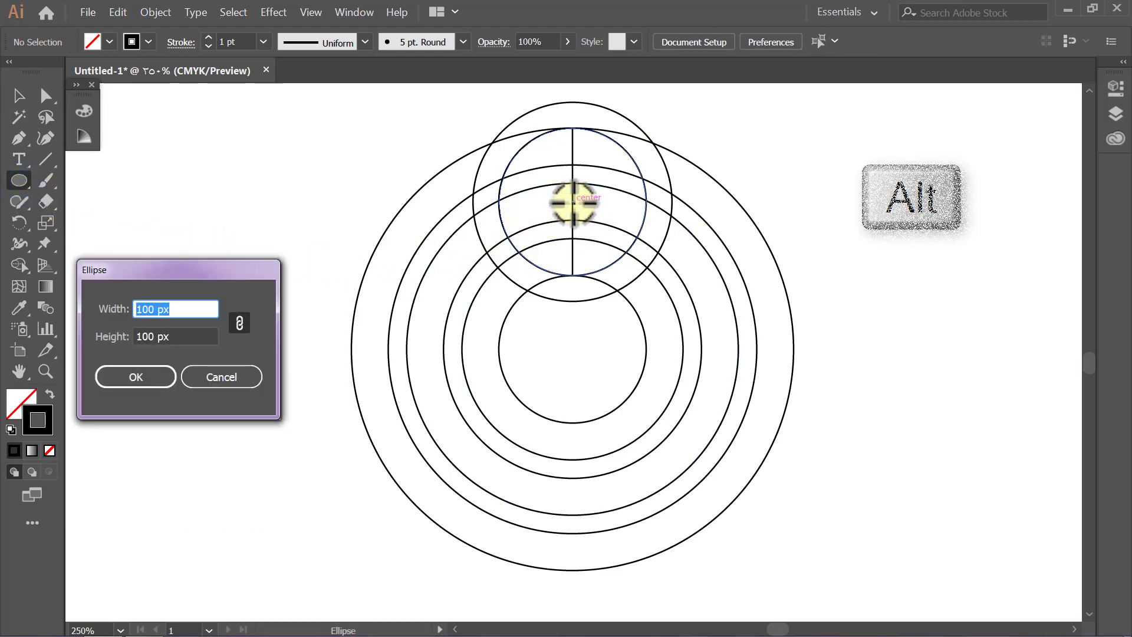
pyautogui.write('50')
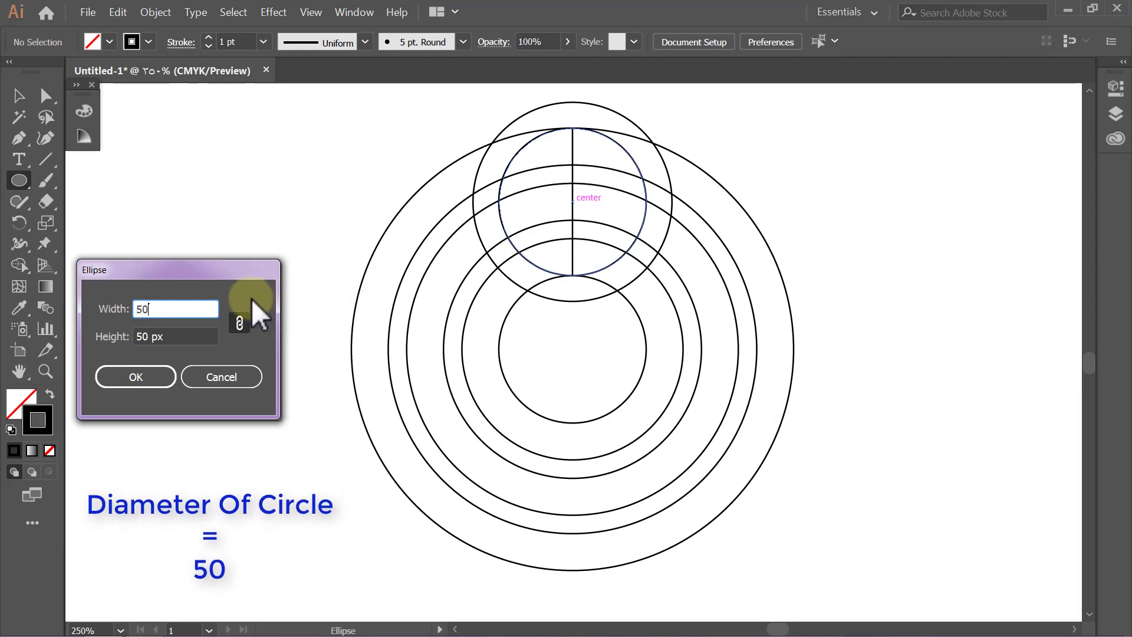
pyautogui.click(150, 375)
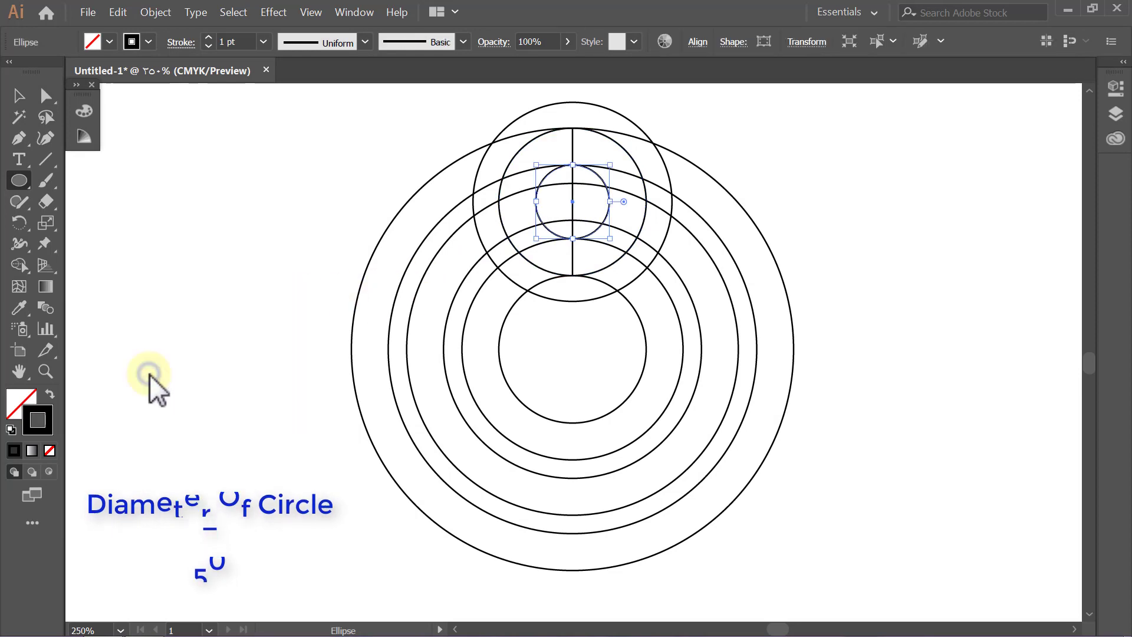
pyautogui.click(150, 374)
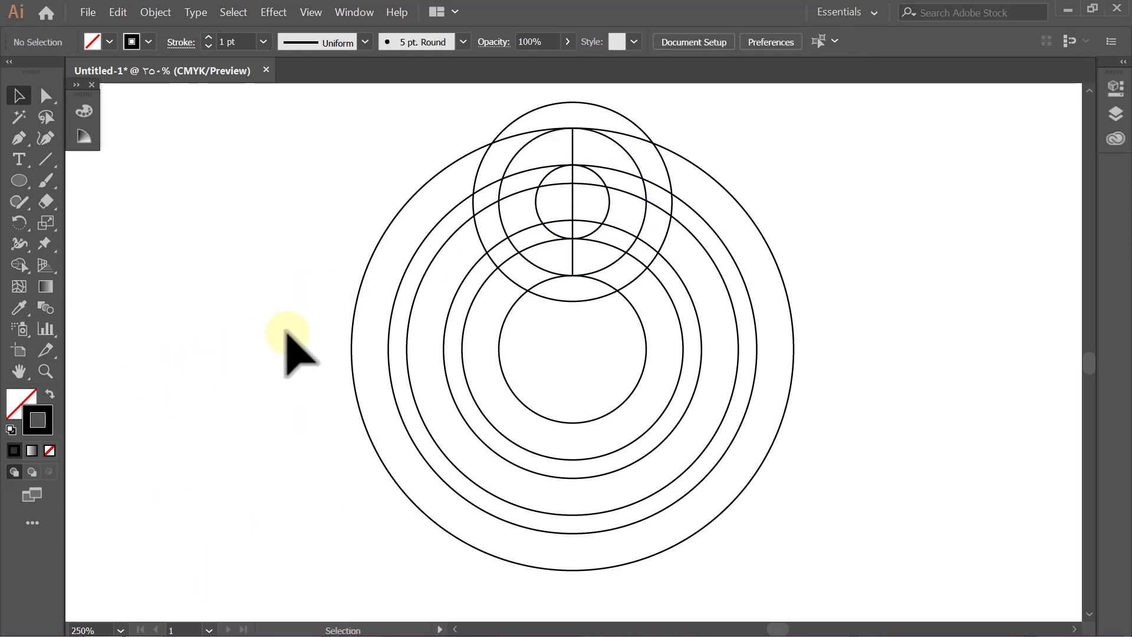
# - Delete the vertical line and select the small 50 px circle
pyautogui.click(571, 152)
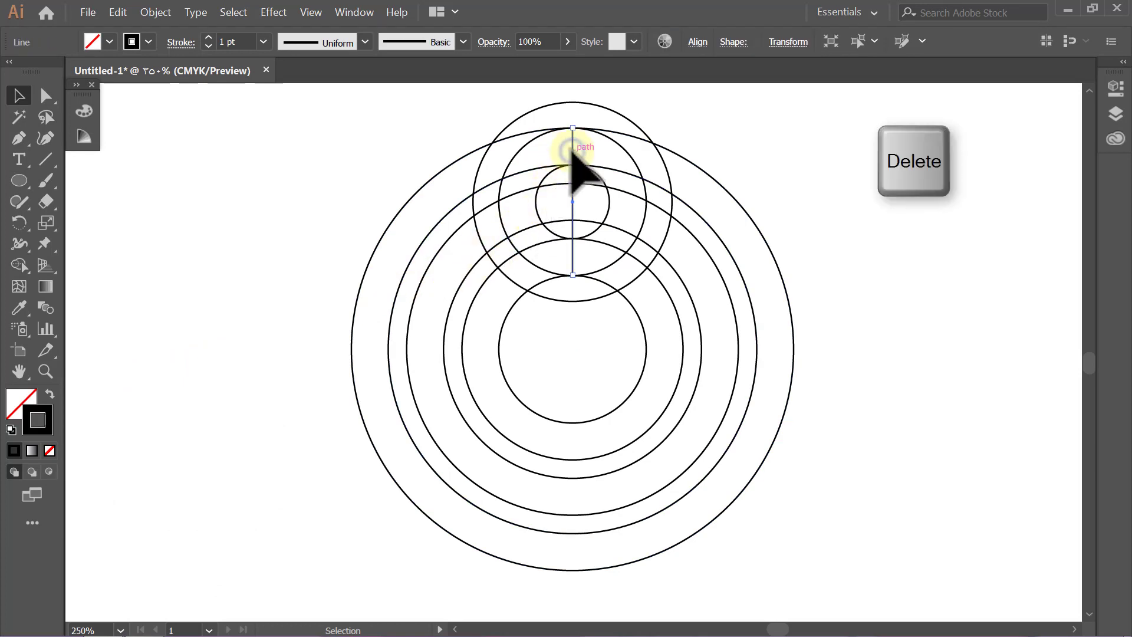
pyautogui.press('Delete')
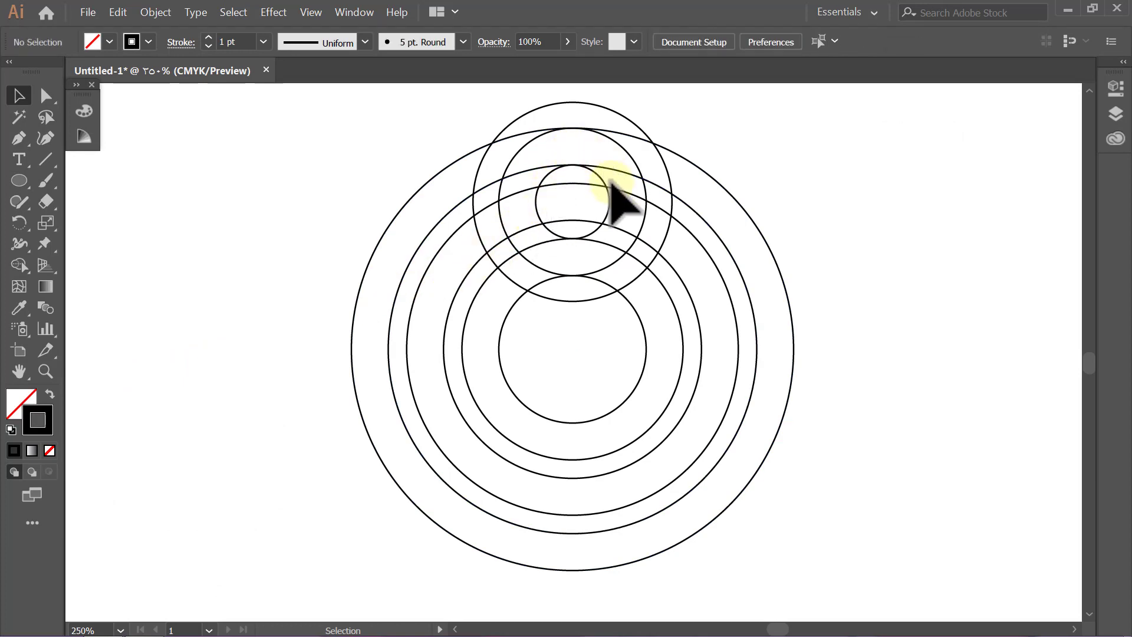
pyautogui.click(609, 203)
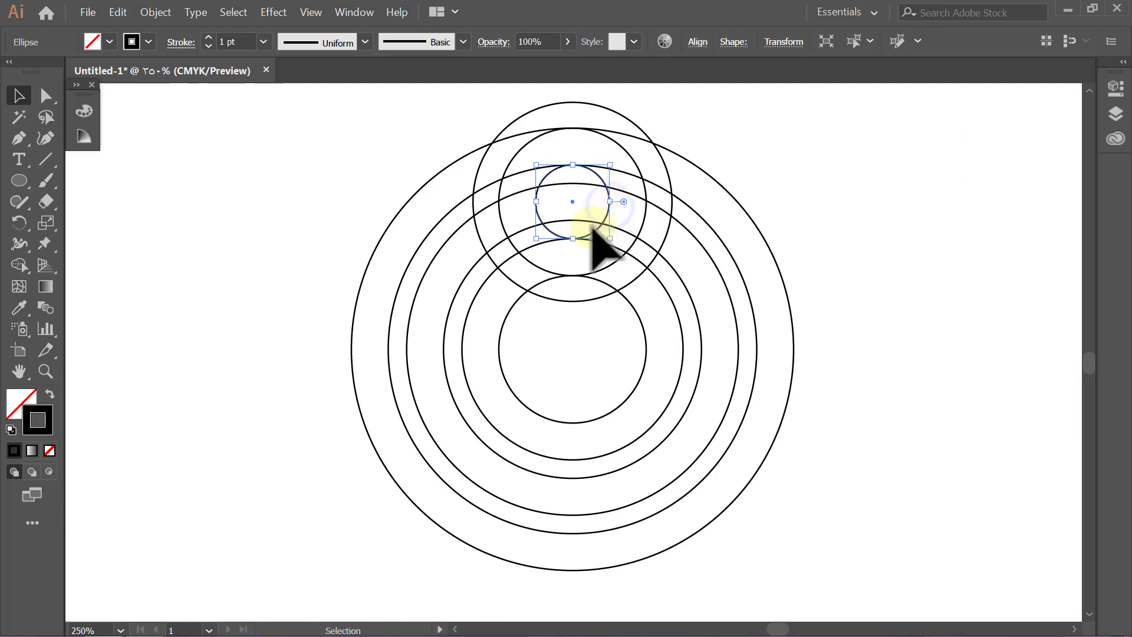
# - Copy the 50 px circle rotated 270° around the design's centre
pyautogui.click(20, 222)
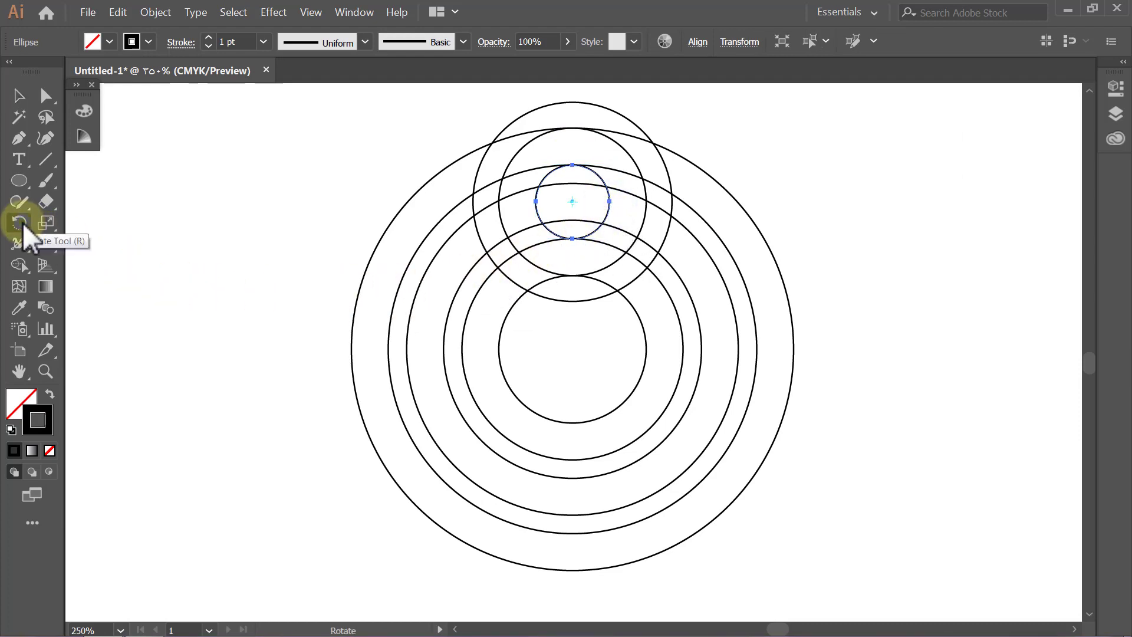
pyautogui.keyDown('alt'); pyautogui.click(572, 351); pyautogui.keyUp('alt')
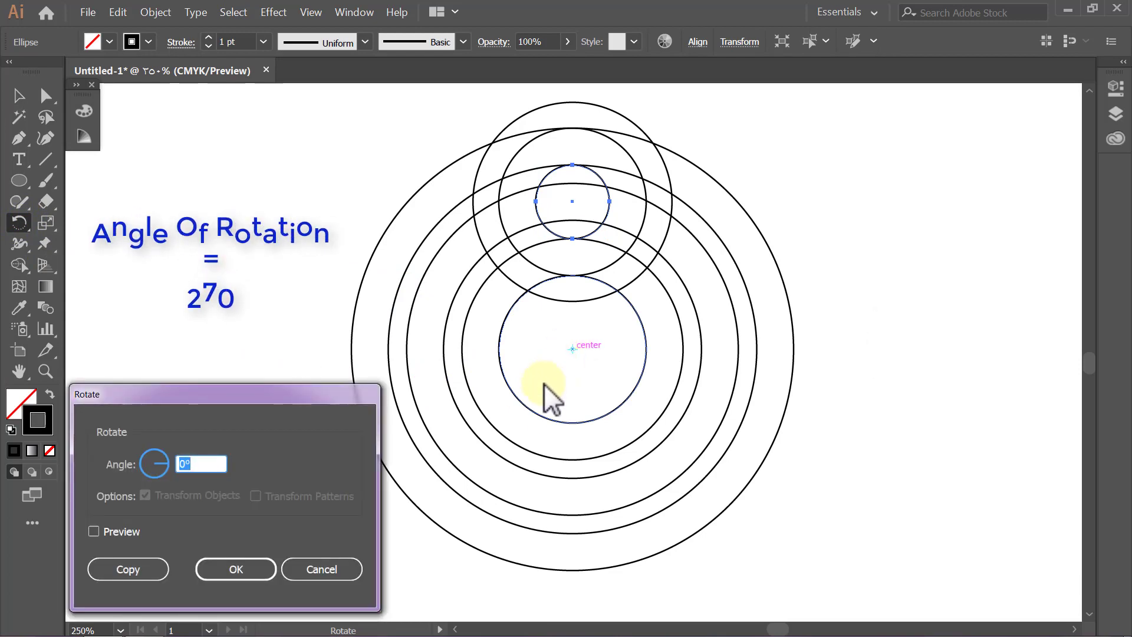
pyautogui.write('270')
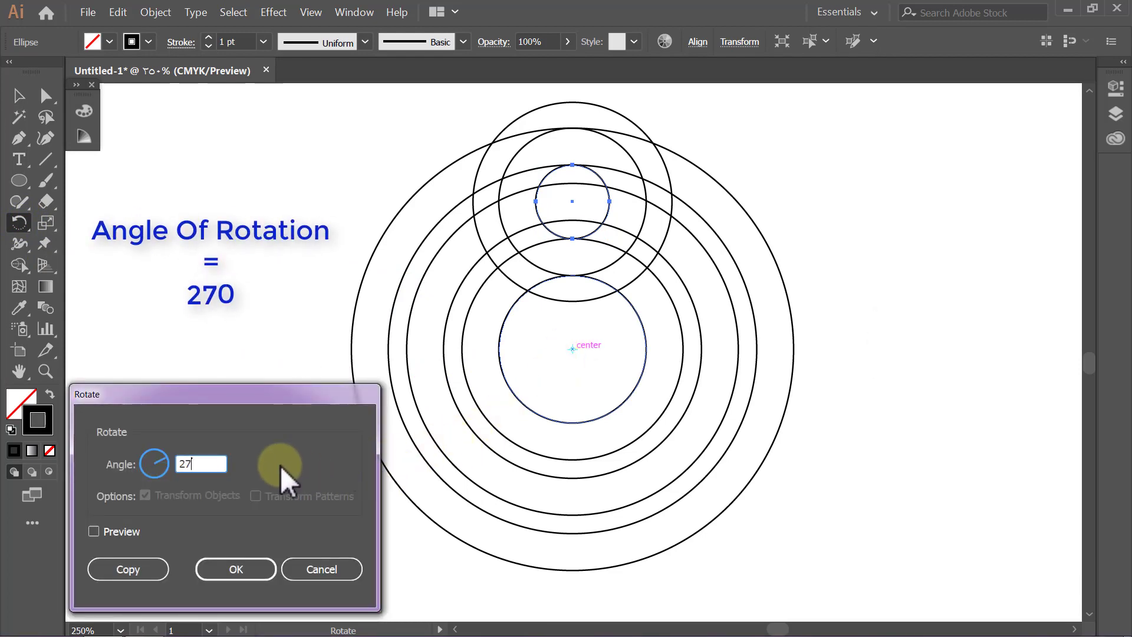
pyautogui.click(122, 531)
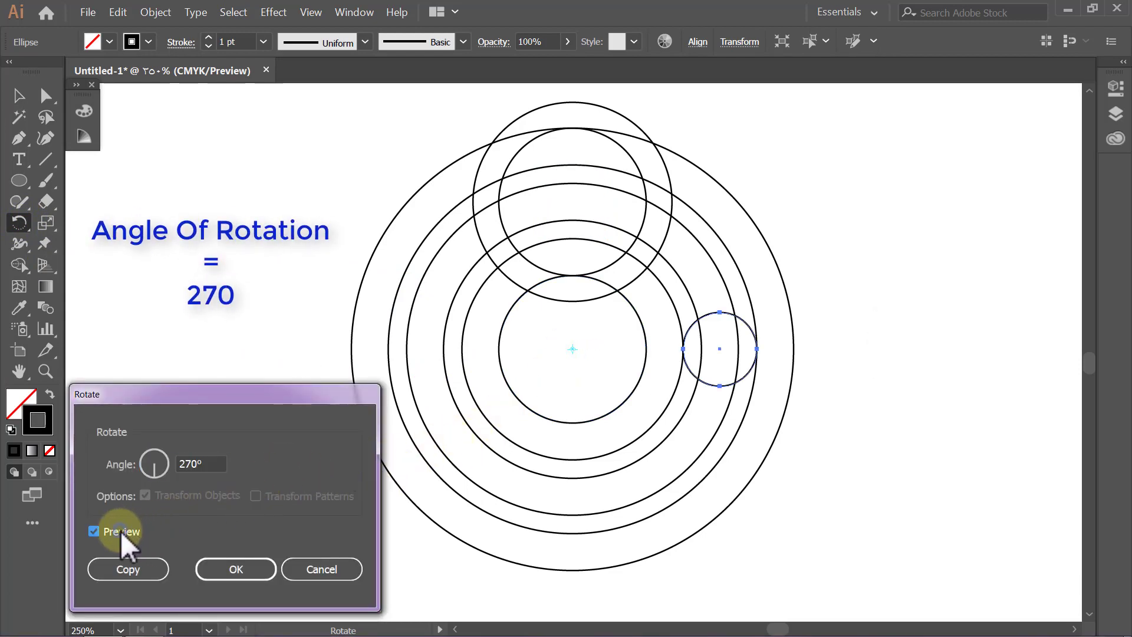
pyautogui.click(139, 568)
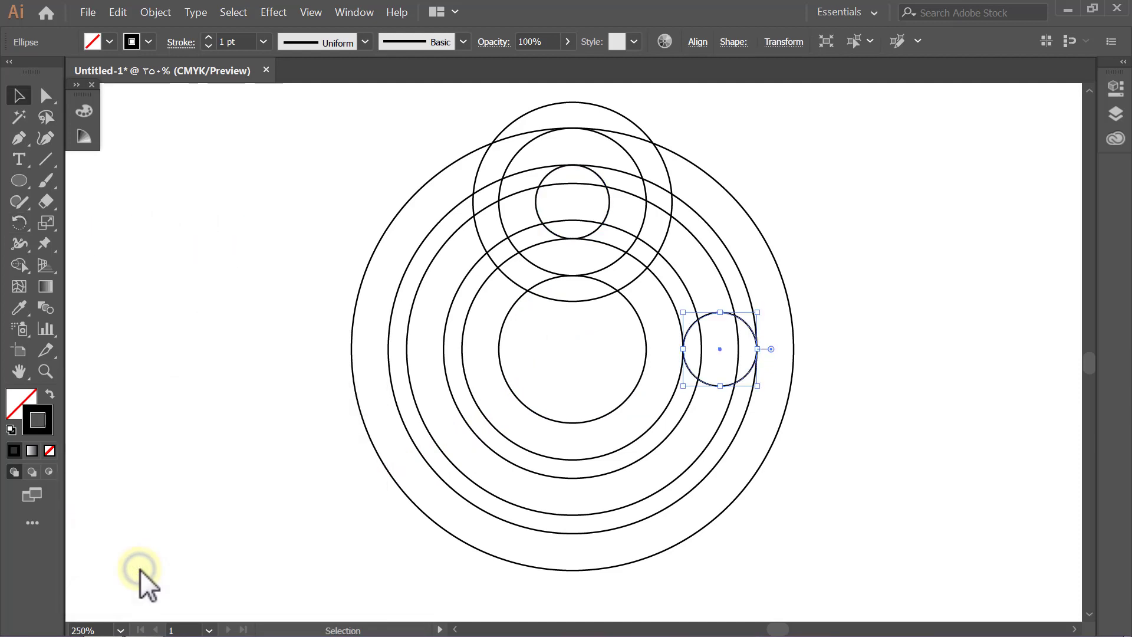
pyautogui.press('v')
pyautogui.click(139, 568)
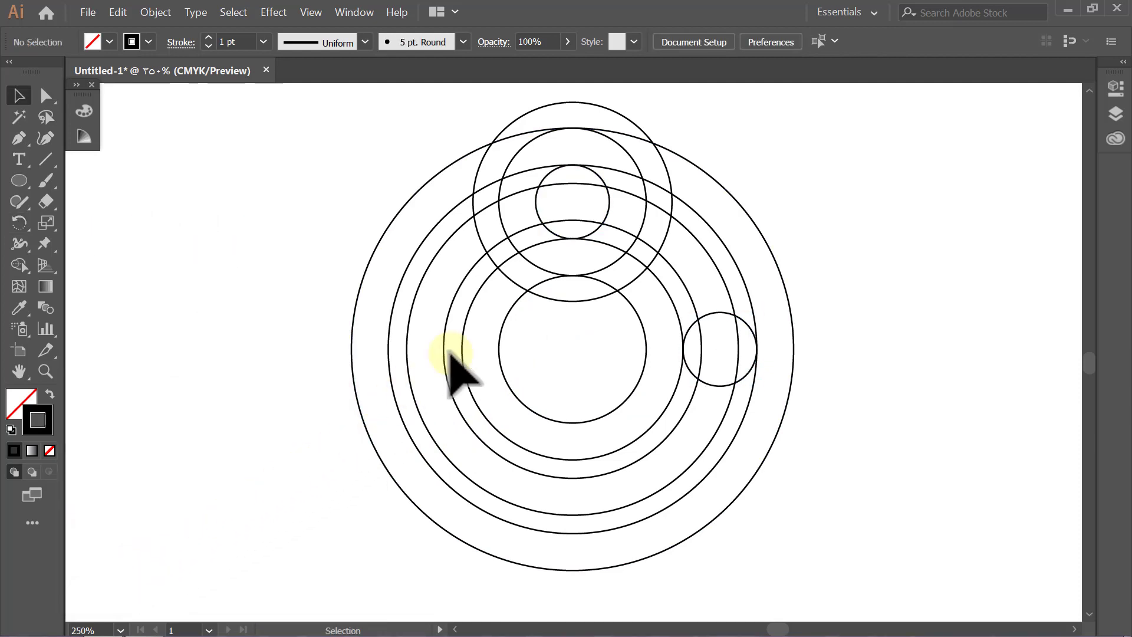
# - Make a 270°-rotated copy of the 100 px top circle around the centre
pyautogui.click(533, 264)
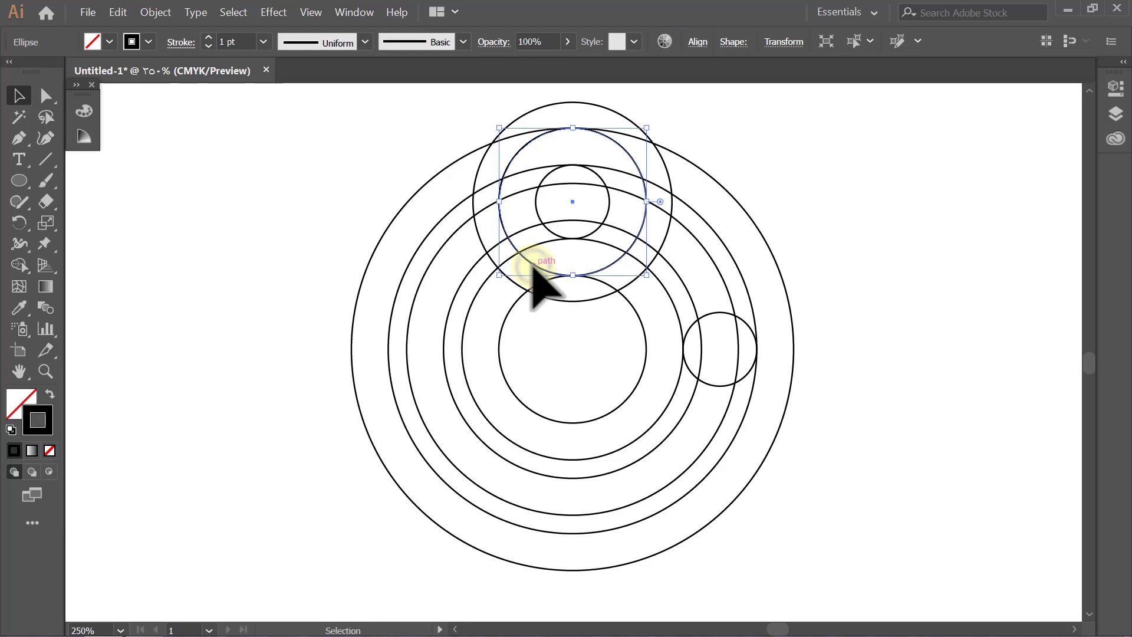
pyautogui.click(21, 222)
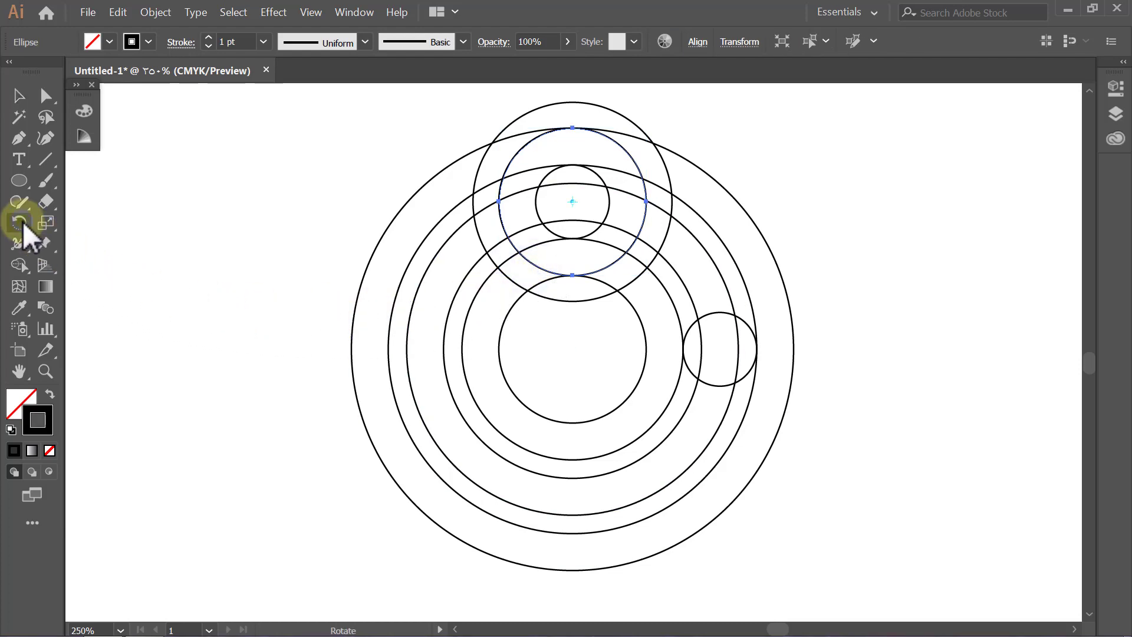
pyautogui.keyDown('alt'); pyautogui.click(573, 350); pyautogui.keyUp('alt')
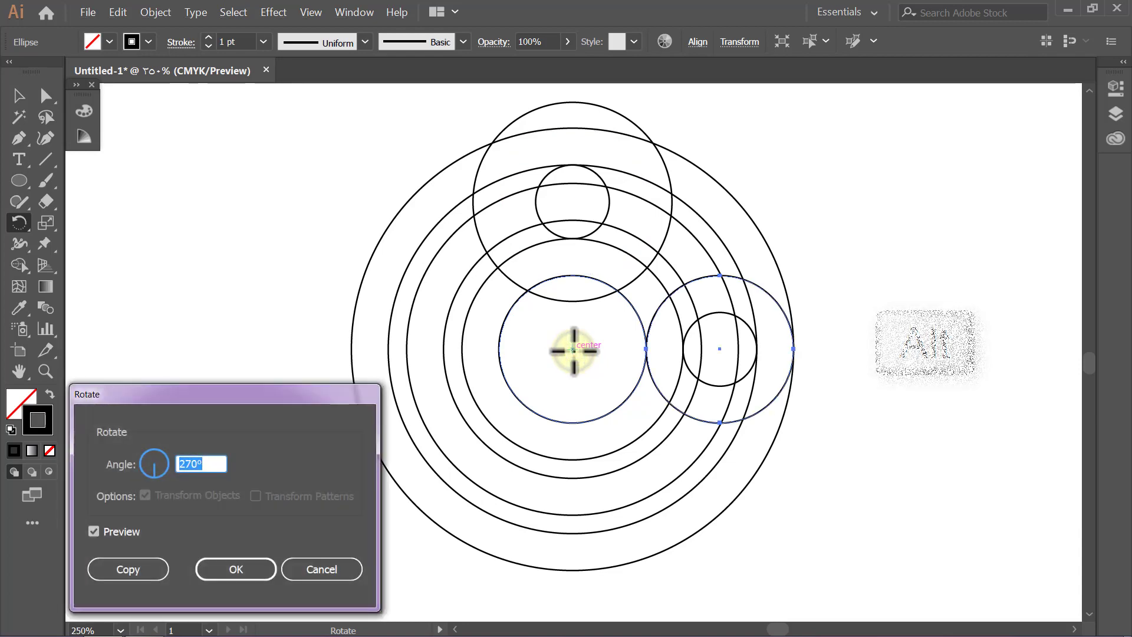
pyautogui.click(142, 569)
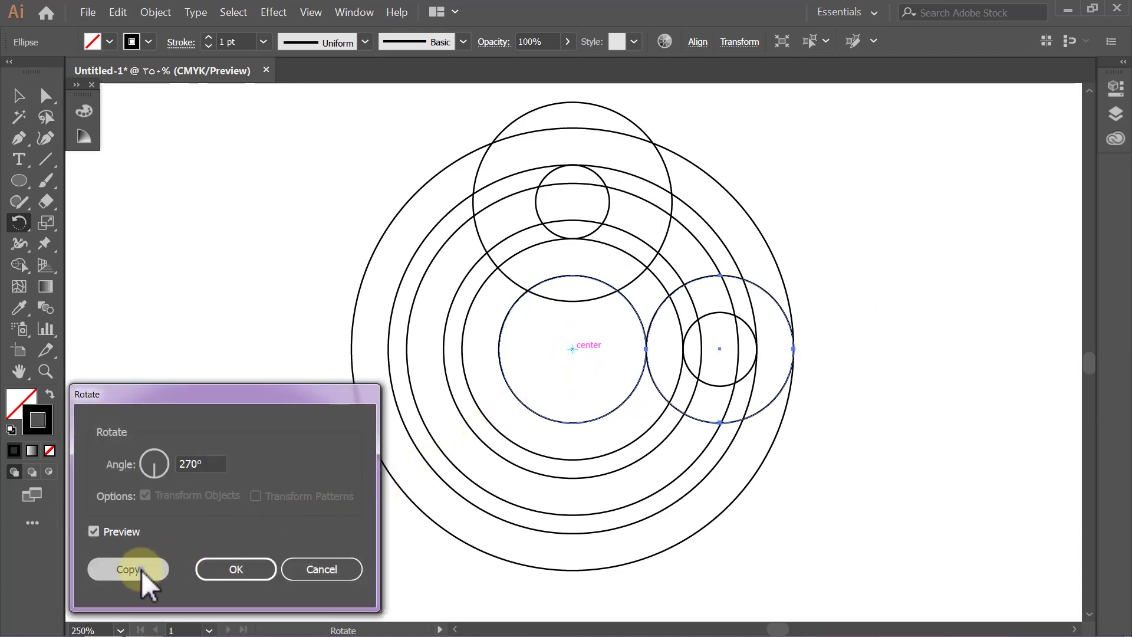
pyautogui.press('v')
pyautogui.click(140, 569)
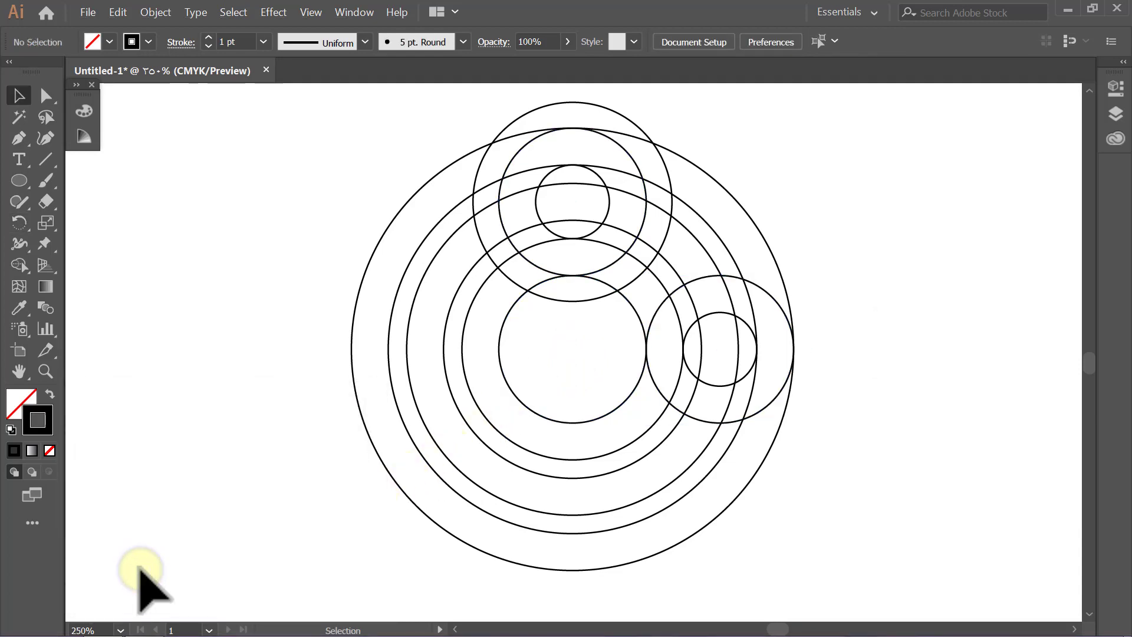
# - Make a 270°-rotated copy of the 135 px top circle around the centre
pyautogui.click(505, 279)
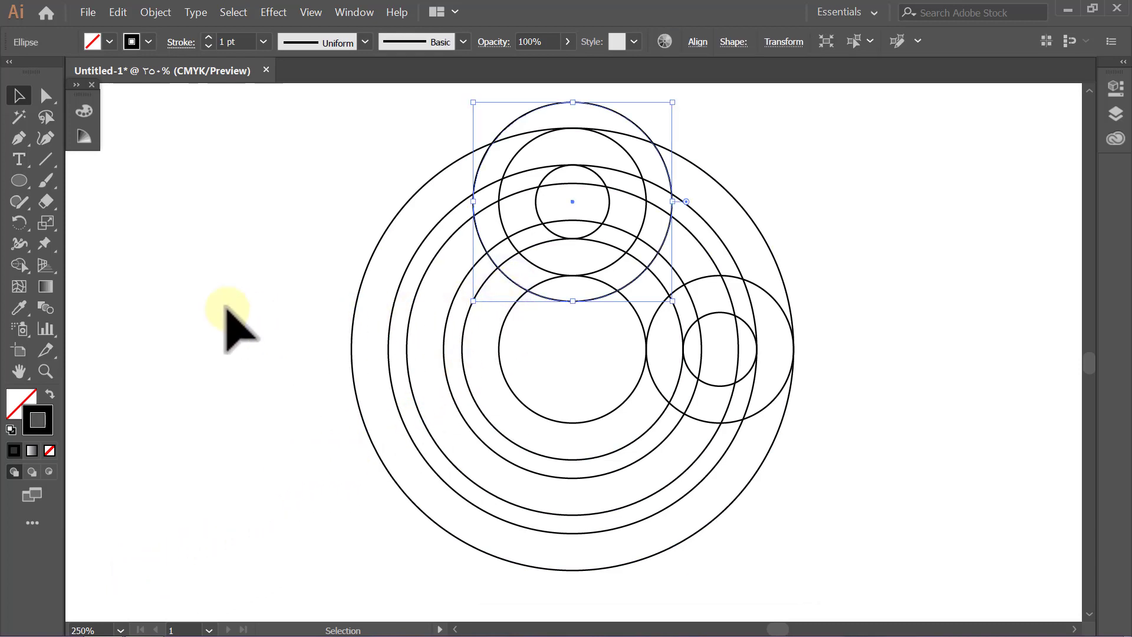
pyautogui.click(19, 224)
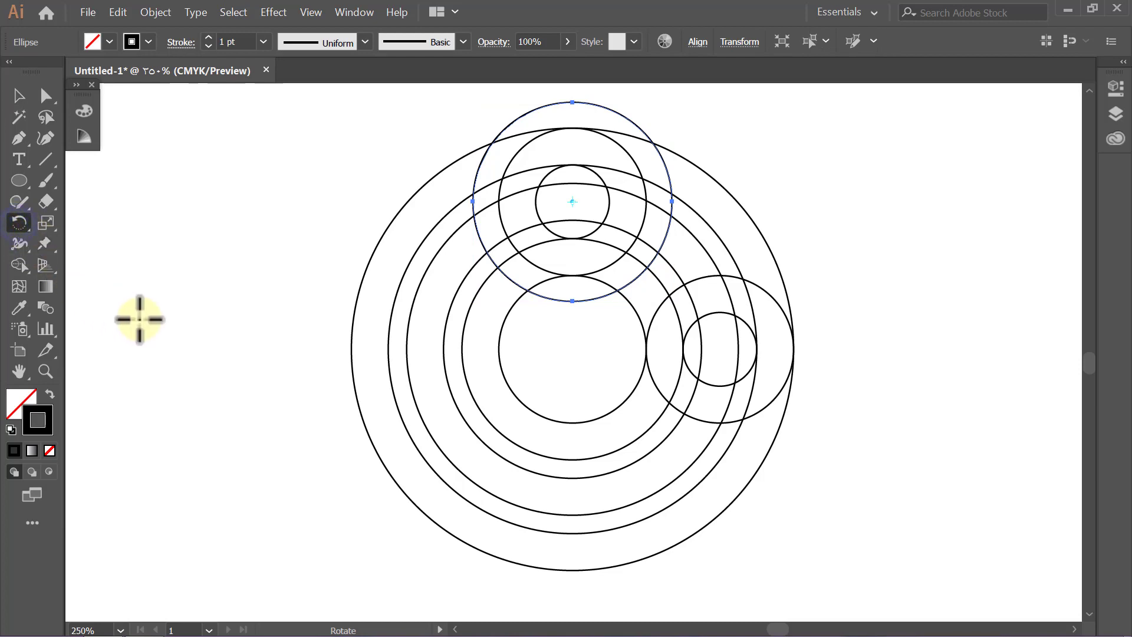
pyautogui.press('alt')
pyautogui.keyDown('alt'); pyautogui.click(573, 350); pyautogui.keyUp('alt')
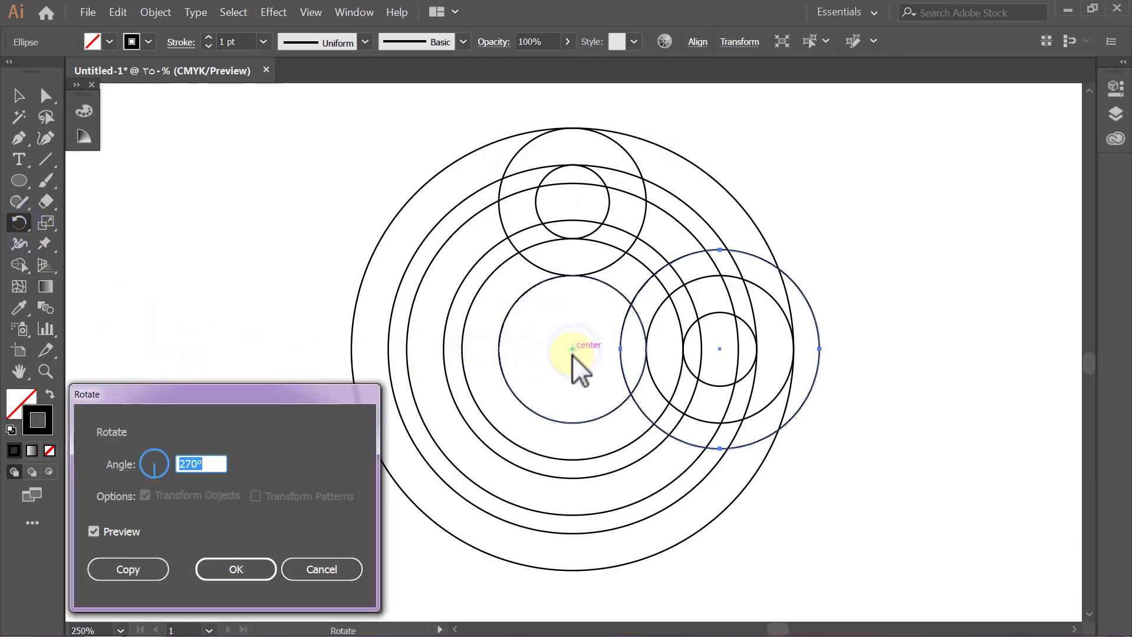
pyautogui.click(120, 572)
pyautogui.press('v')
pyautogui.click(118, 570)
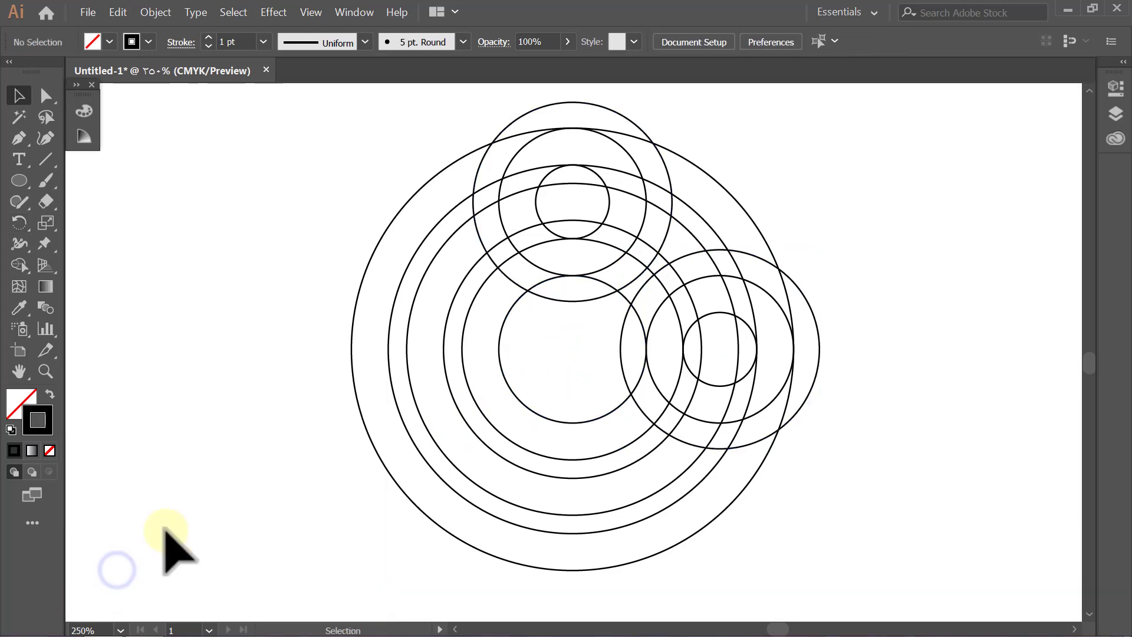
# - Select all circles and set up the Shape Builder with a red fill
pyautogui.moveTo(846, 111); pyautogui.dragTo(376, 481)
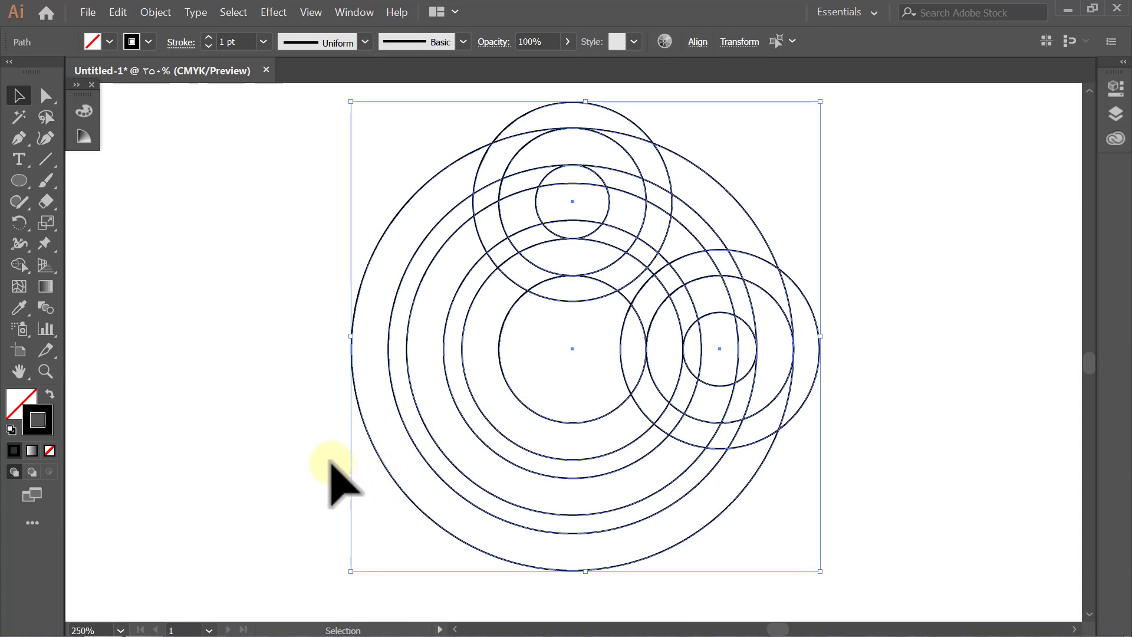
pyautogui.click(19, 266)
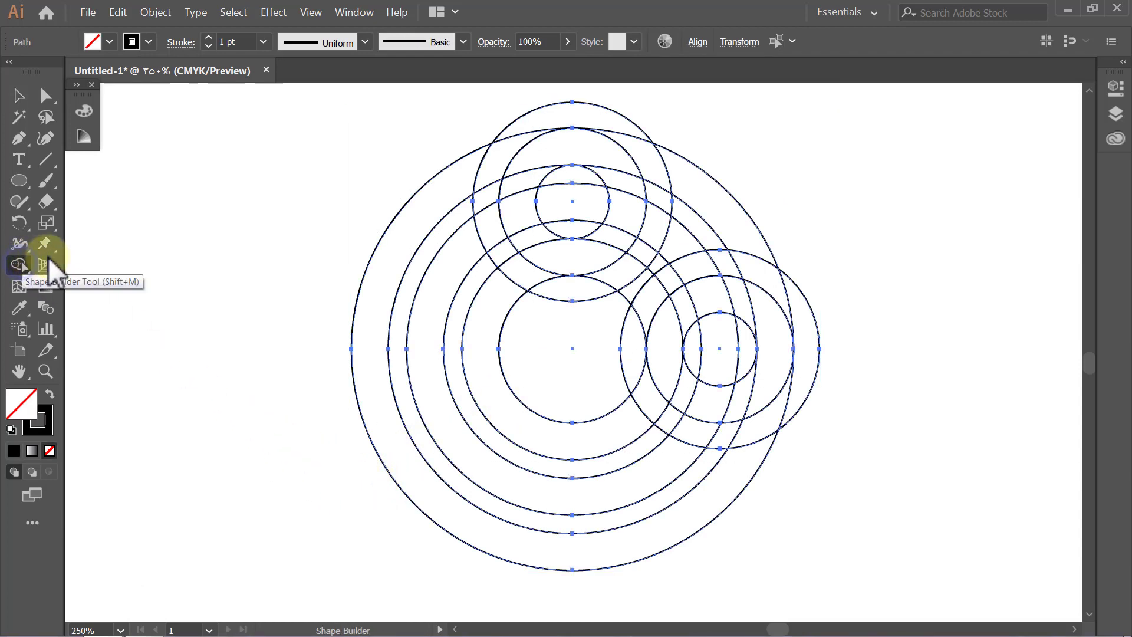
pyautogui.click(111, 41)
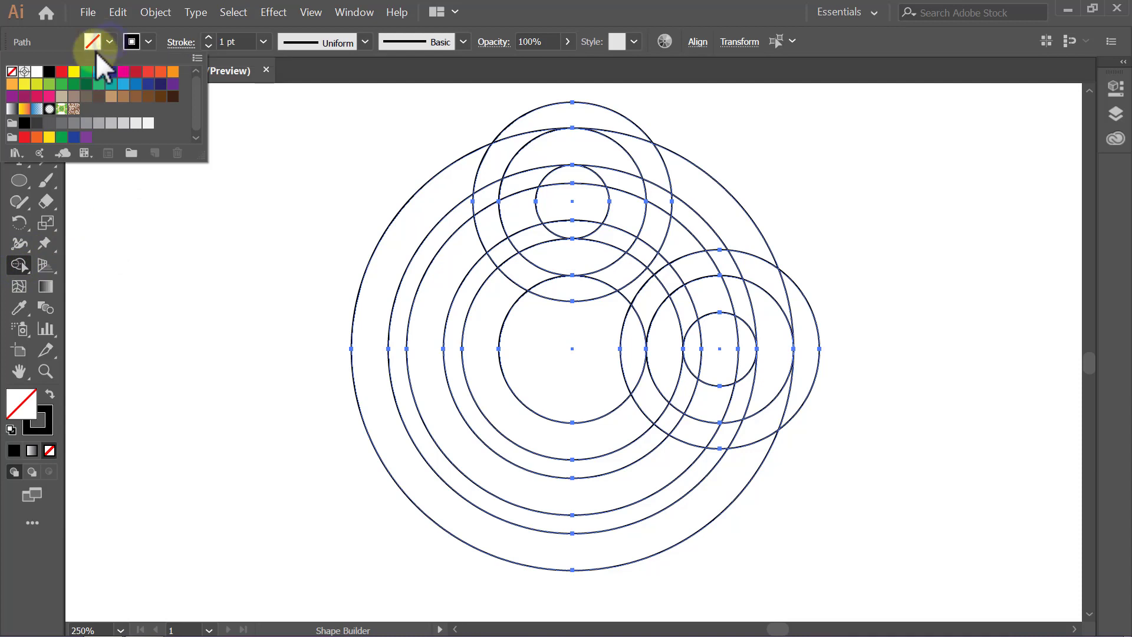
pyautogui.click(62, 71)
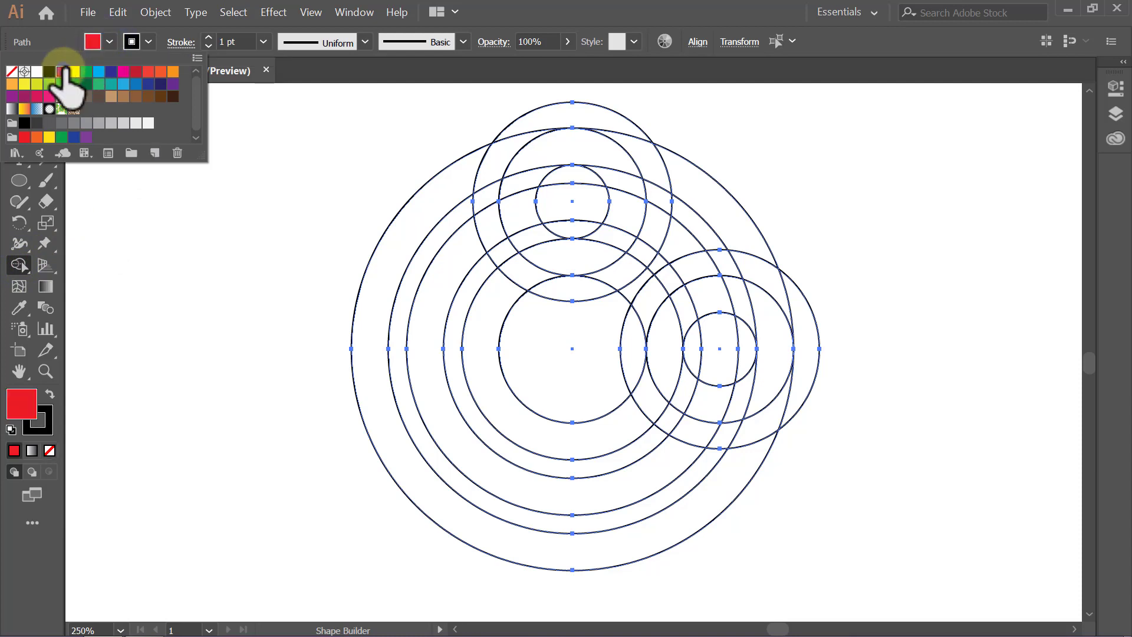
pyautogui.click(109, 43)
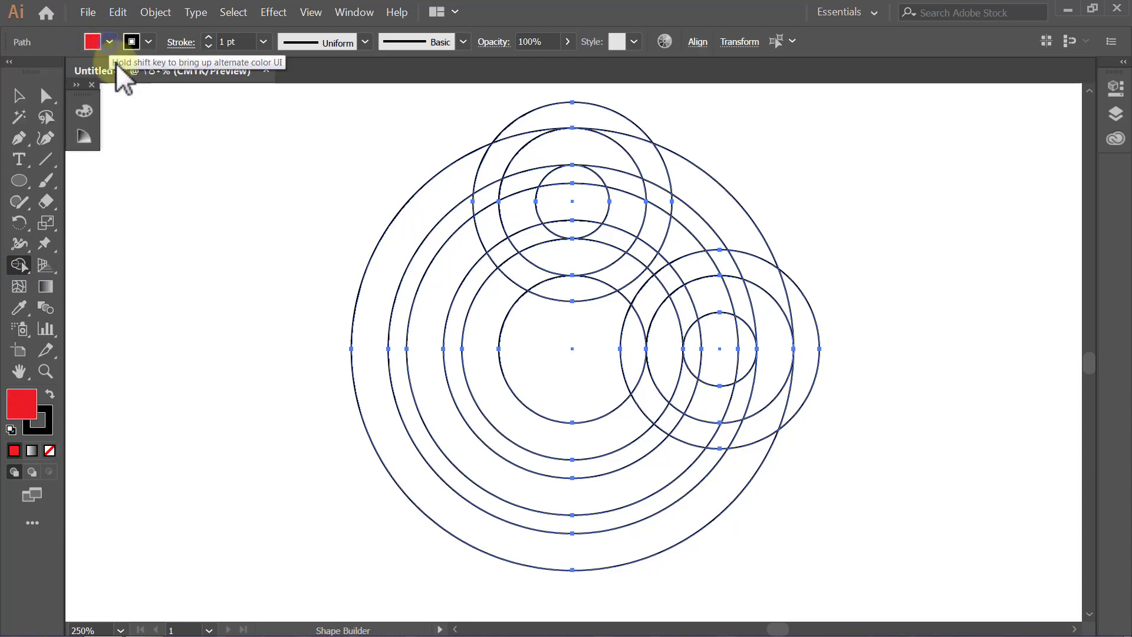
# - Fill the C-shaped arc segments in the top and right circle groups red
pyautogui.click(488, 227)
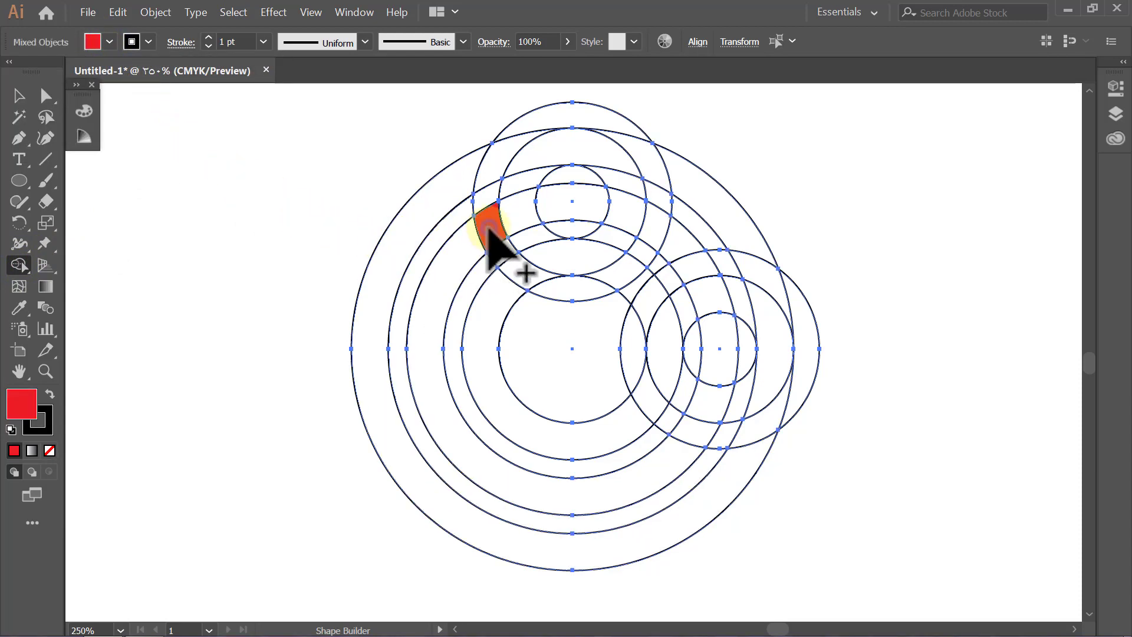
pyautogui.click(575, 204)
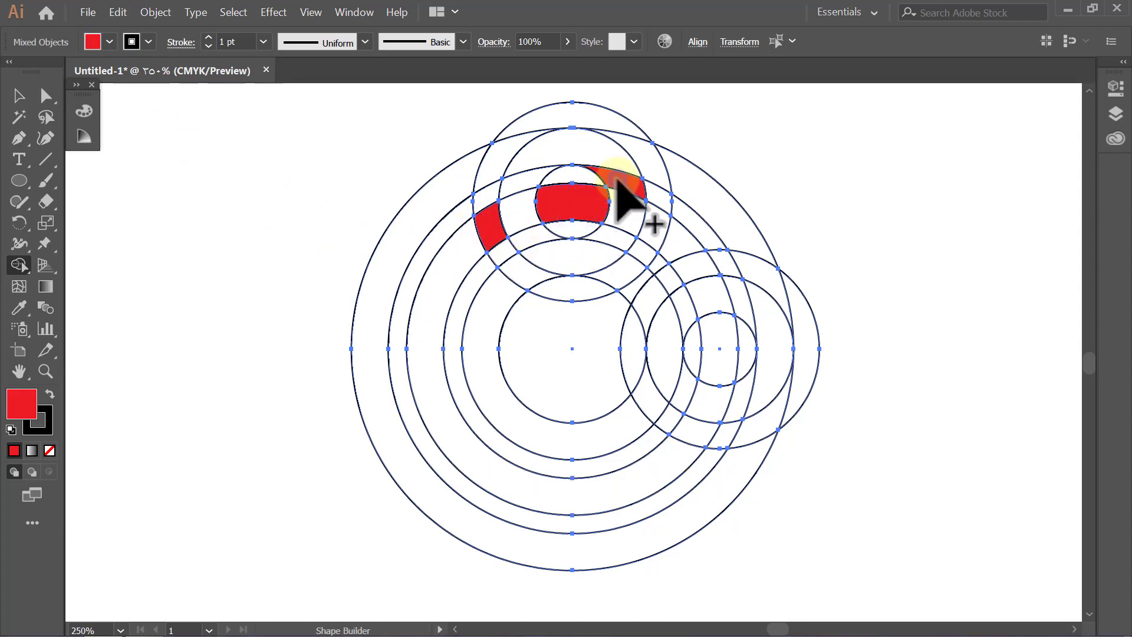
pyautogui.click(622, 236)
pyautogui.click(622, 236)
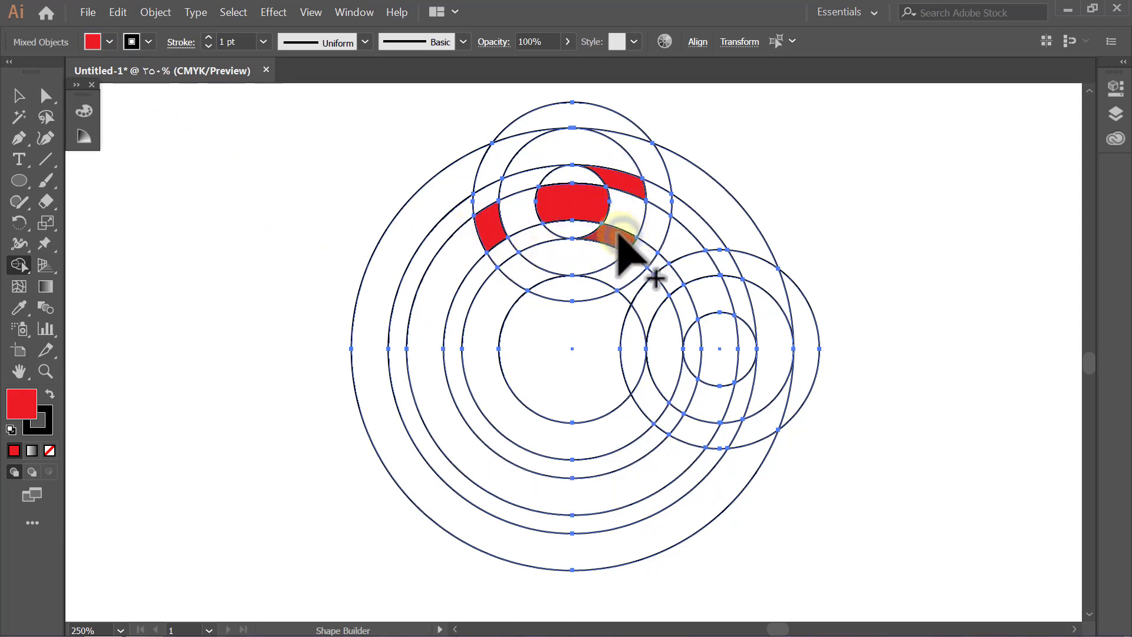
pyautogui.click(684, 309)
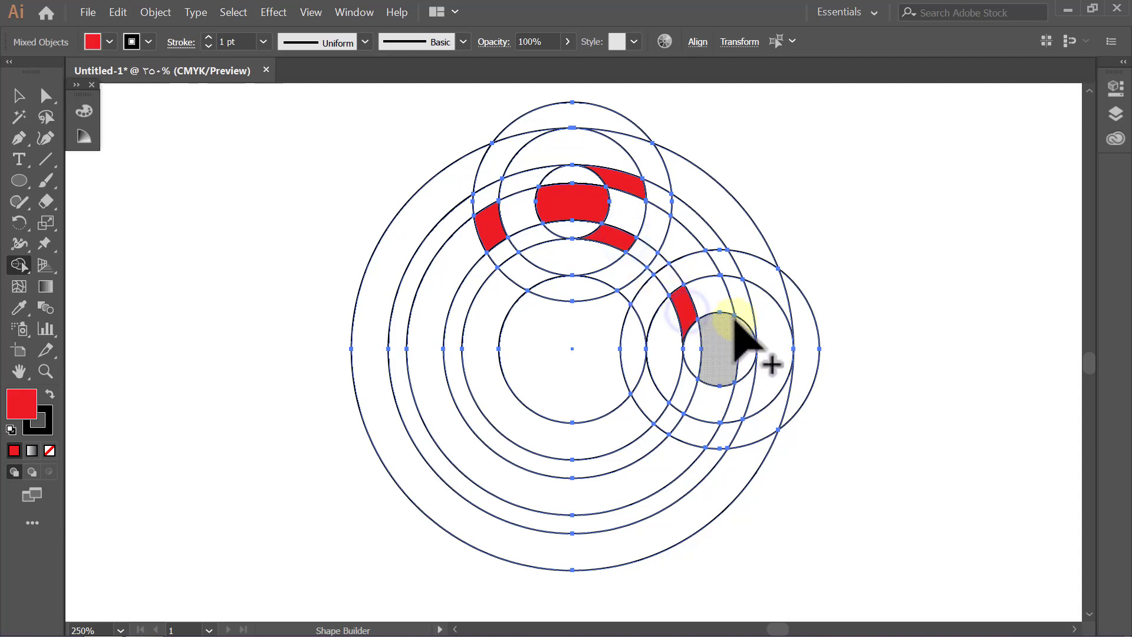
pyautogui.click(738, 306)
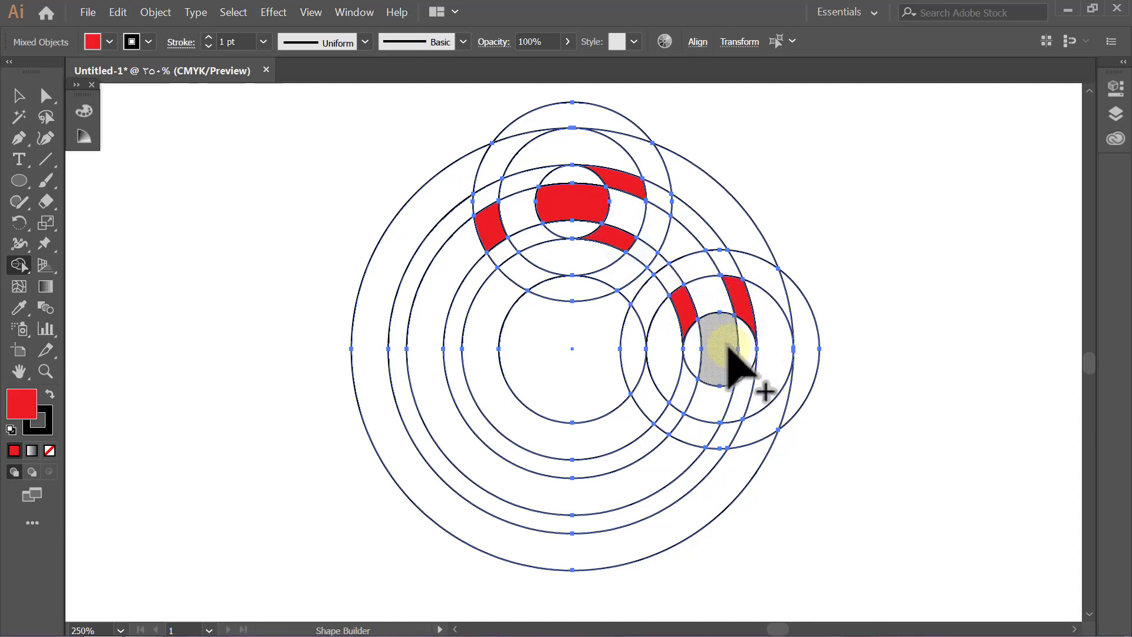
pyautogui.click(725, 349)
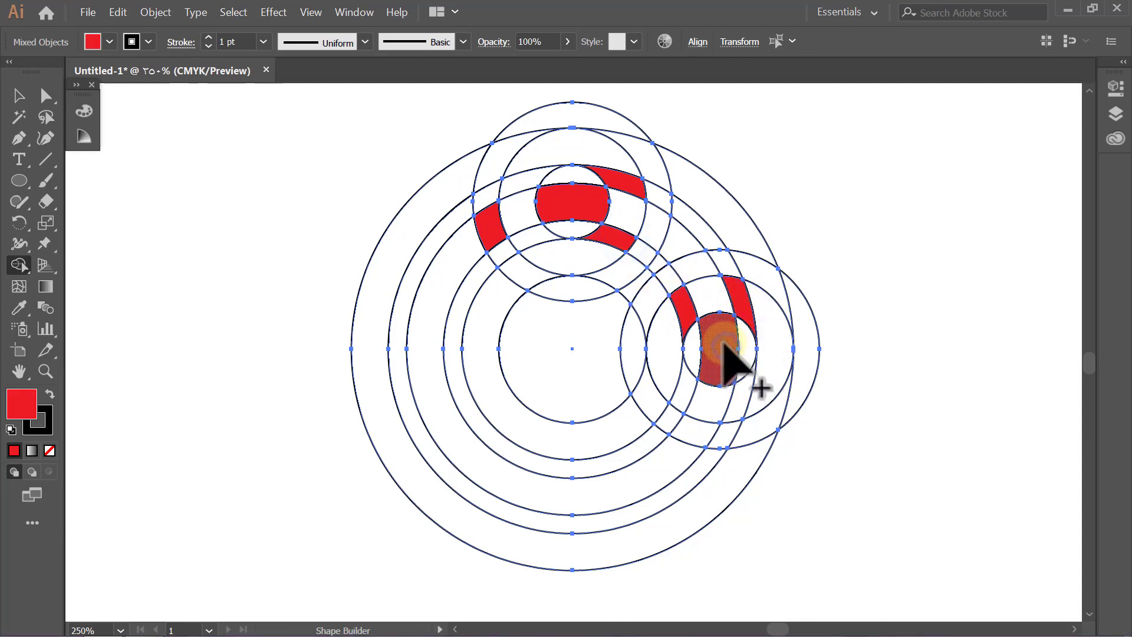
pyautogui.click(689, 425)
# - Select all seven red overlap pieces across the top and right circle clusters
pyautogui.press('v')
pyautogui.click(863, 390)
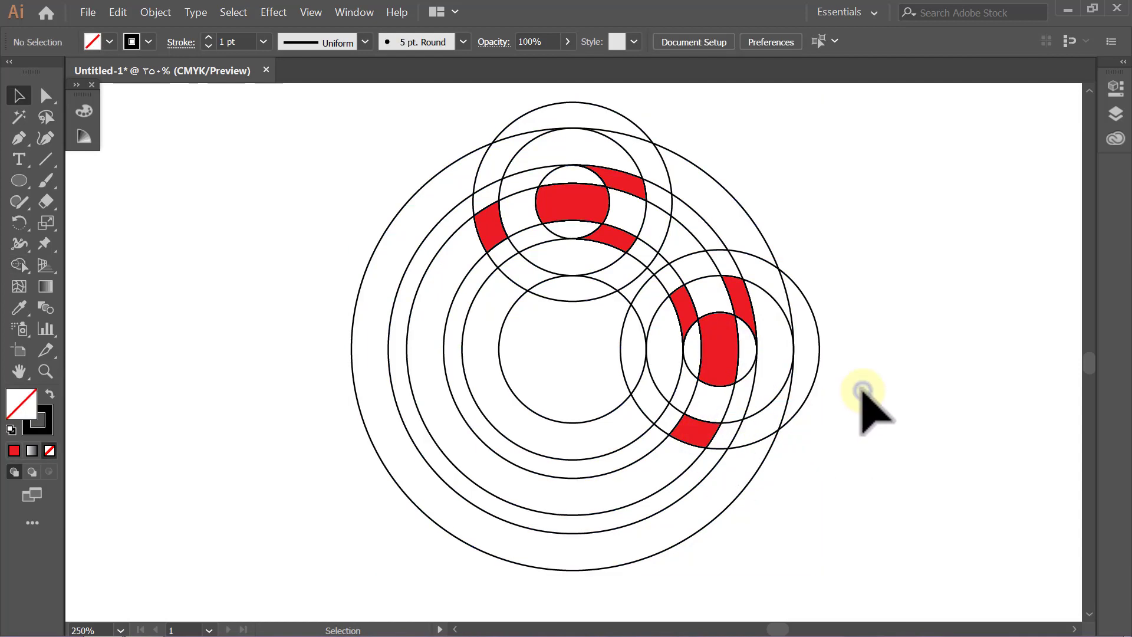
pyautogui.click(616, 192)
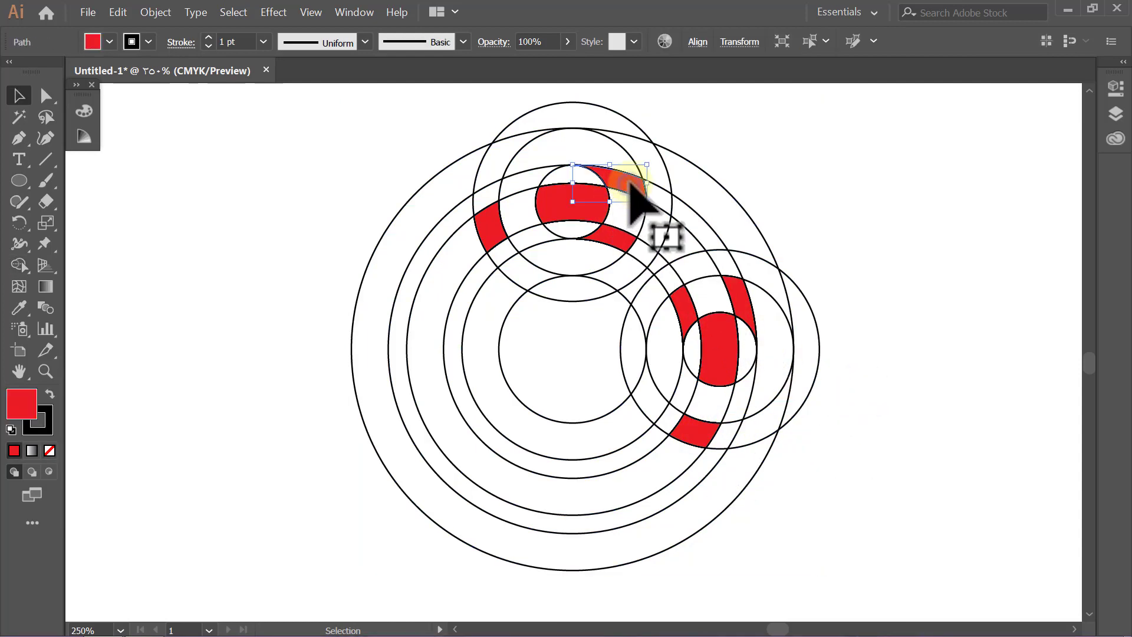
pyautogui.keyDown('shift'); pyautogui.click(557, 200); pyautogui.keyUp('shift')
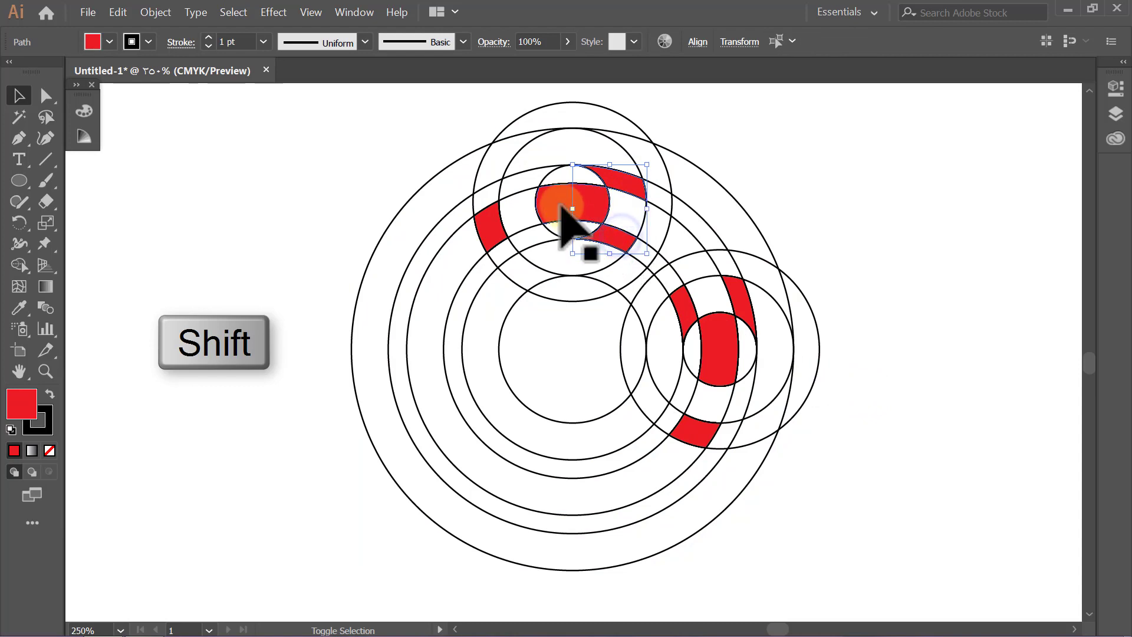
pyautogui.keyDown('shift'); pyautogui.click(491, 224); pyautogui.keyUp('shift')
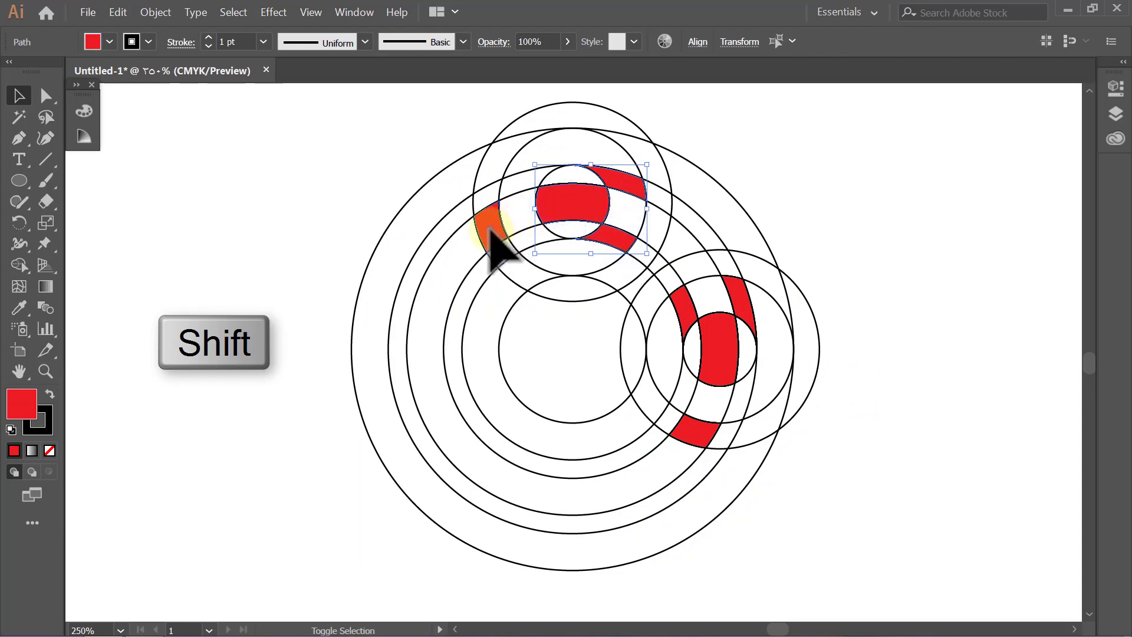
pyautogui.keyDown('shift'); pyautogui.click(678, 304); pyautogui.keyUp('shift')
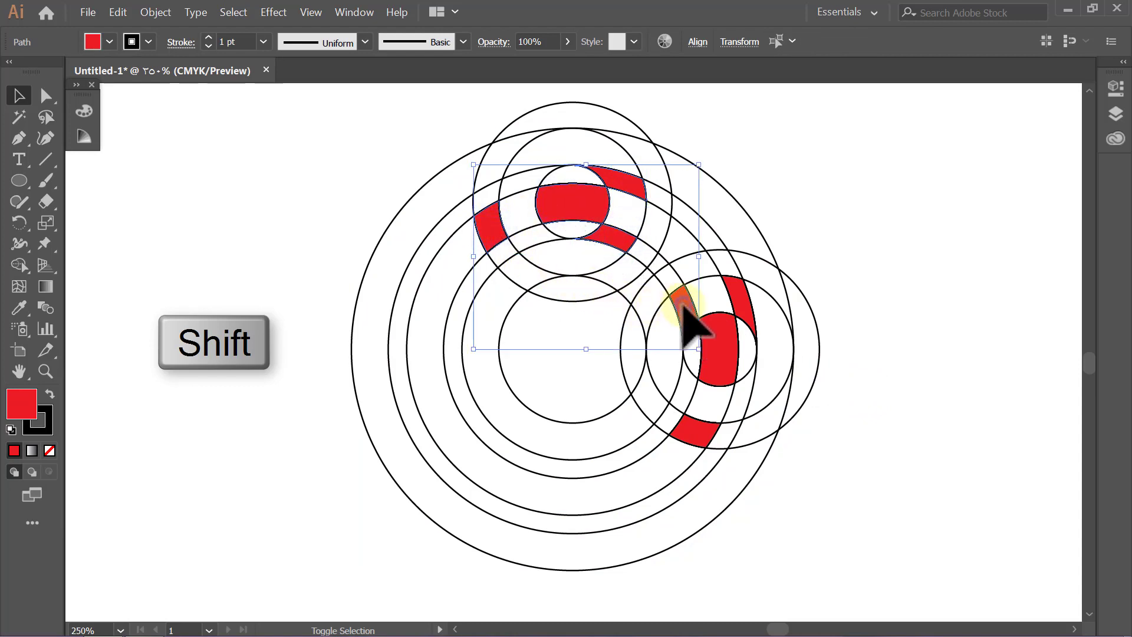
pyautogui.keyDown('shift'); pyautogui.click(735, 295); pyautogui.keyUp('shift')
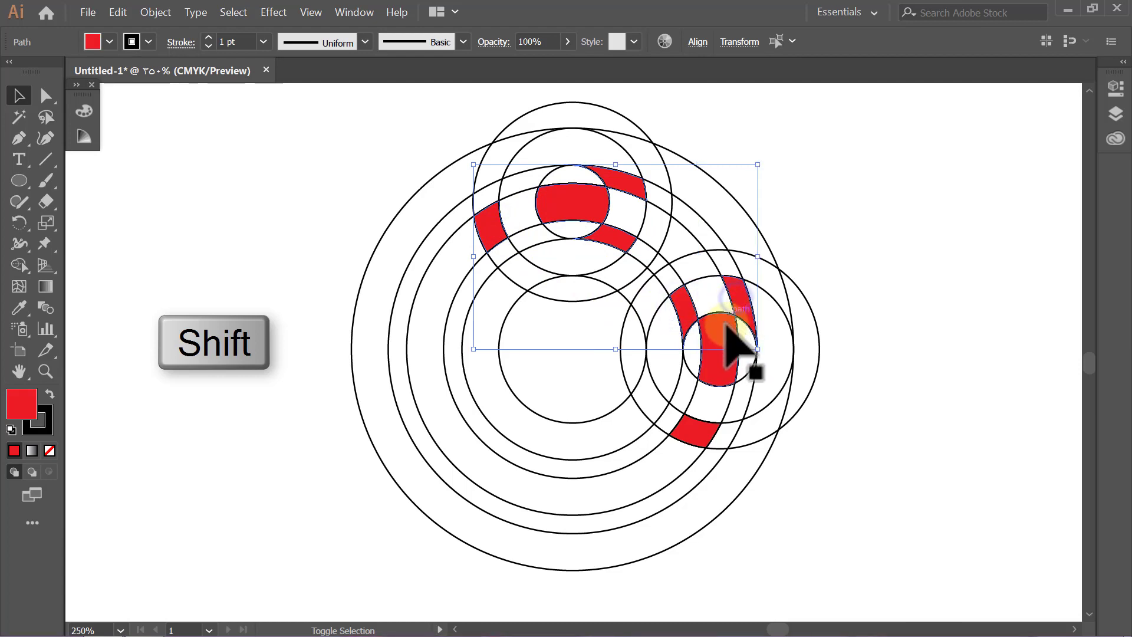
pyautogui.keyDown('shift'); pyautogui.click(719, 351); pyautogui.keyUp('shift')
pyautogui.keyDown('shift'); pyautogui.click(694, 428); pyautogui.keyUp('shift')
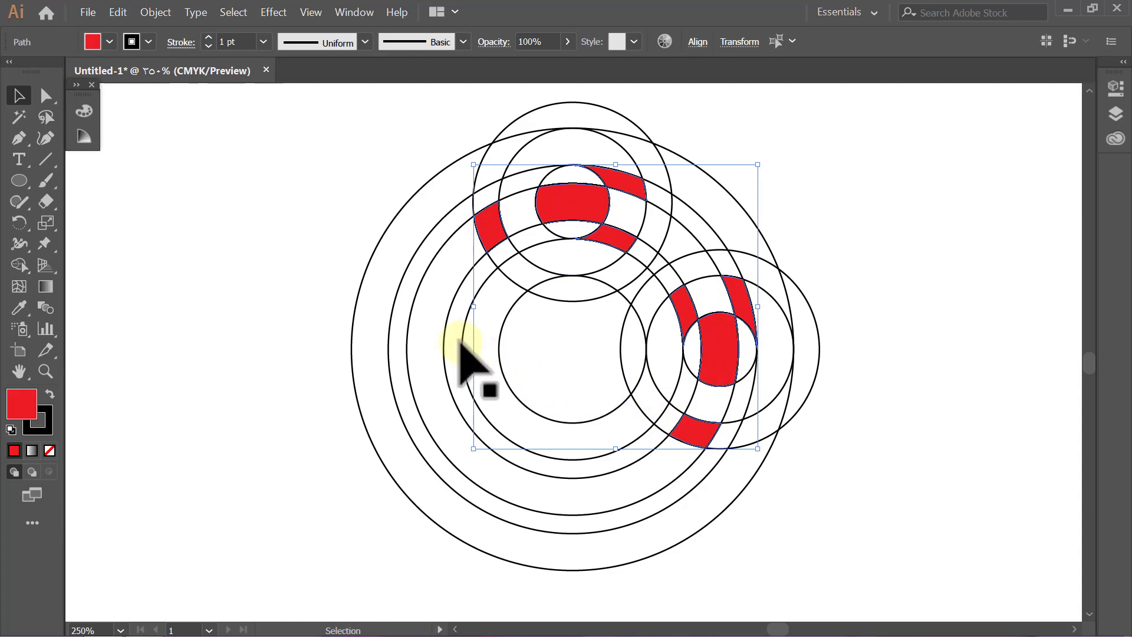
# - Copy the selected red pieces with Edit > Copy and deselect
pyautogui.click(117, 15)
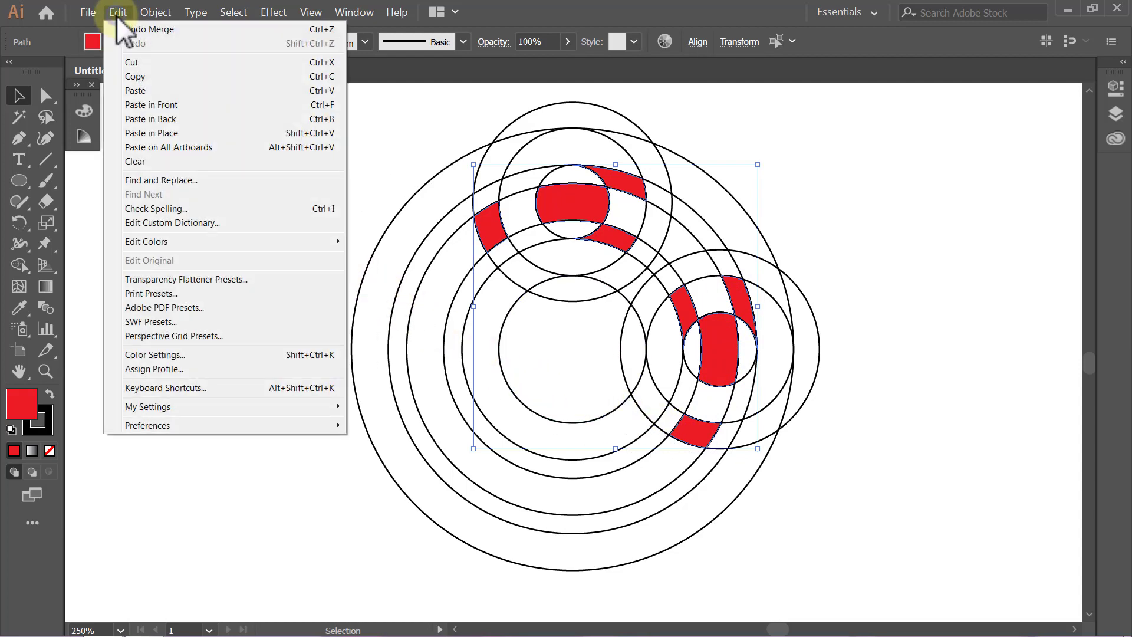
pyautogui.click(157, 76)
pyautogui.click(188, 156)
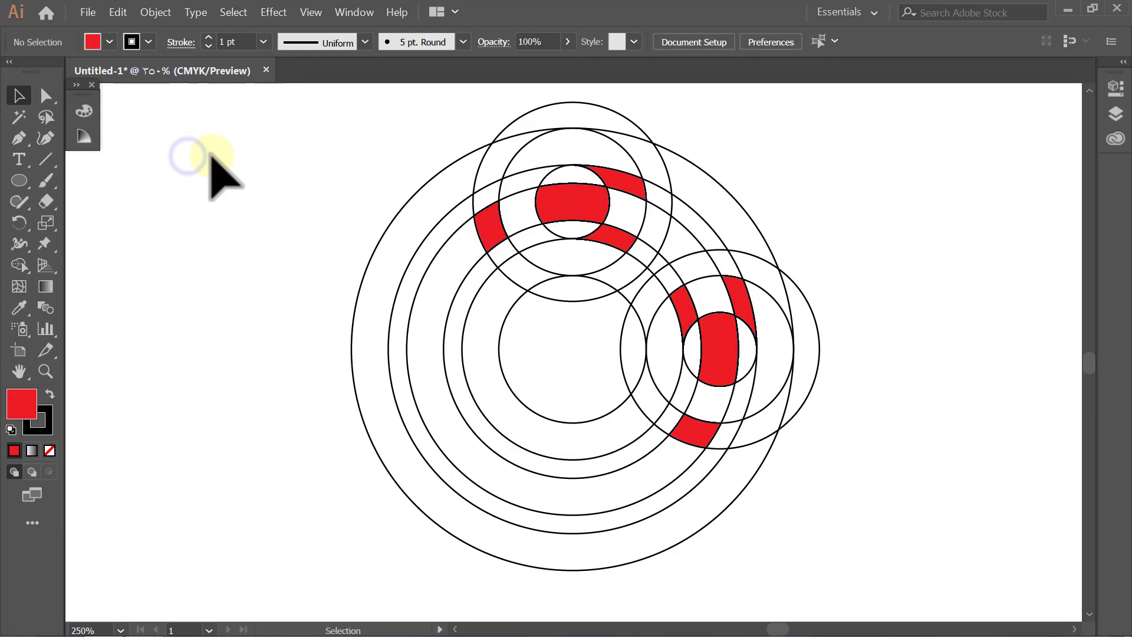
# - Delete the large circles around the top and right rings, then marquee-select the remaining paths
pyautogui.click(521, 112)
pyautogui.press('Delete')
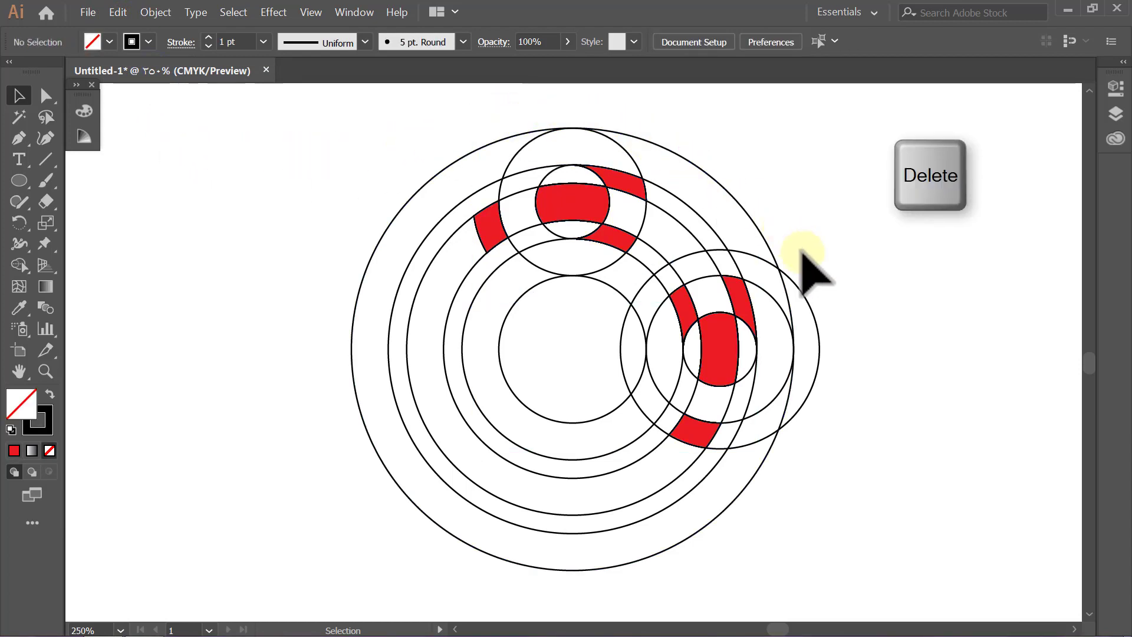
pyautogui.click(806, 302)
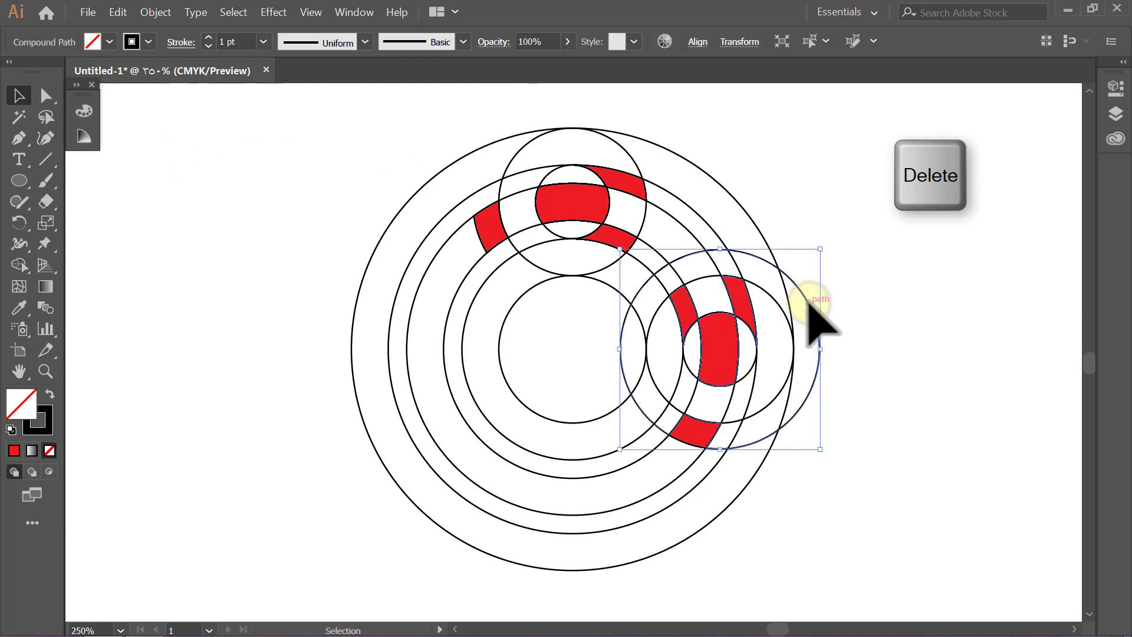
pyautogui.press('Delete')
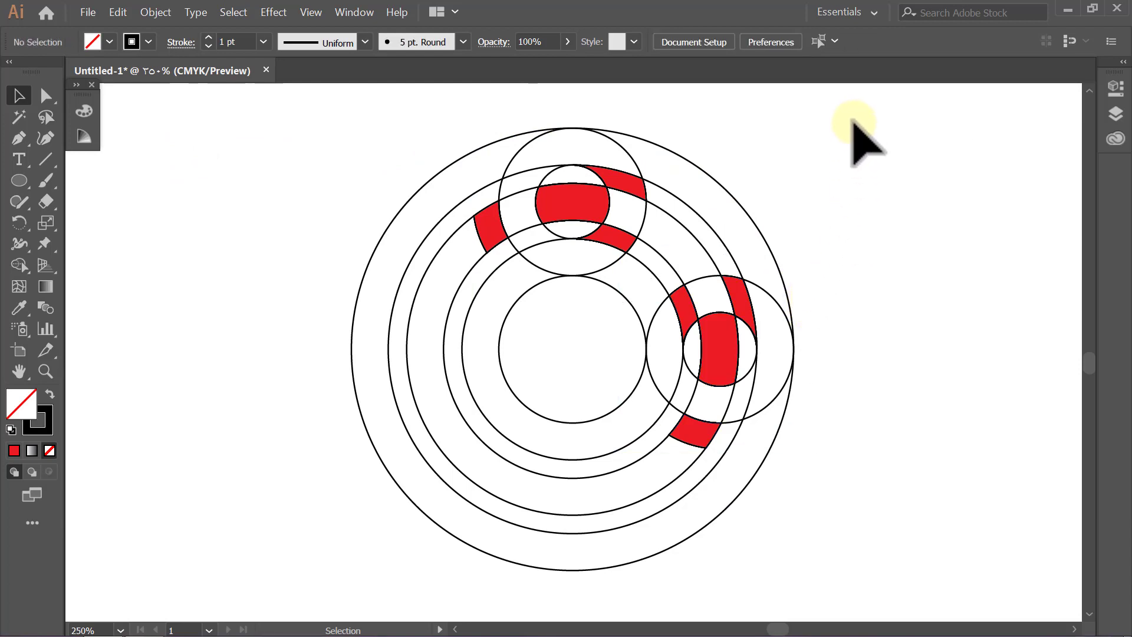
pyautogui.moveTo(848, 102); pyautogui.dragTo(302, 526)
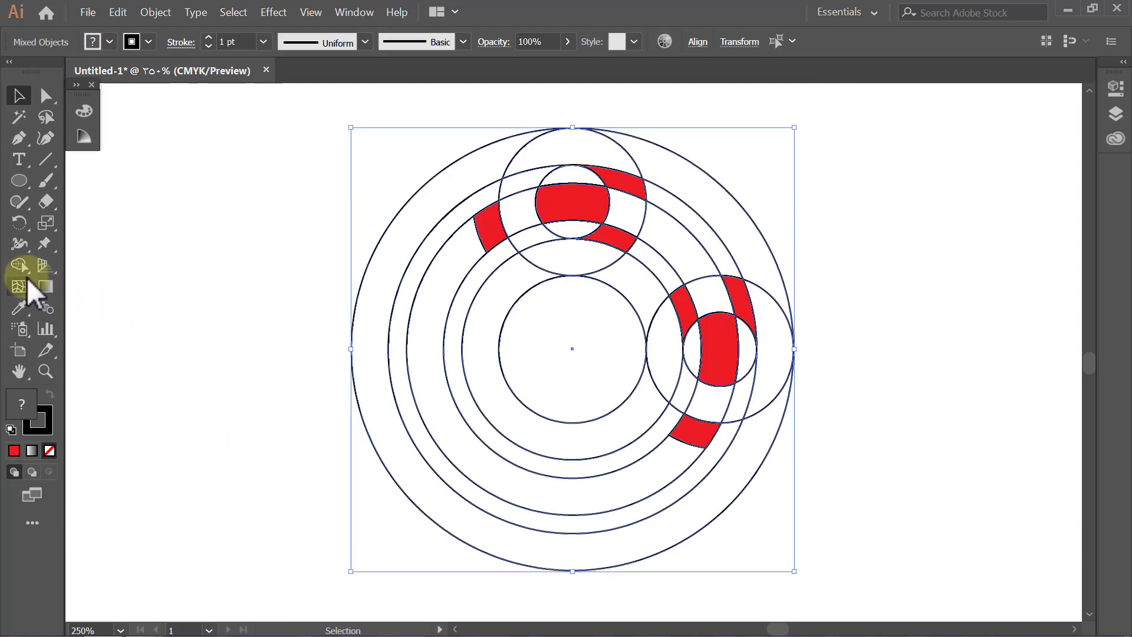
# - With Shape Builder and blue fill, merge the outer ring, top crescent and inner wedge
pyautogui.click(20, 267)
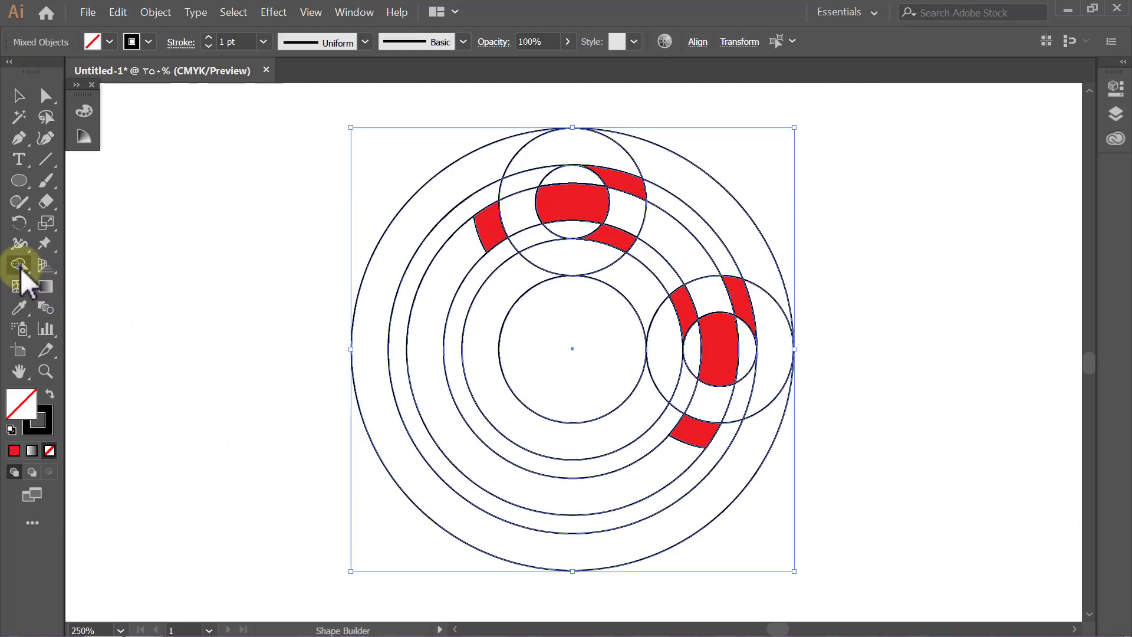
pyautogui.click(109, 42)
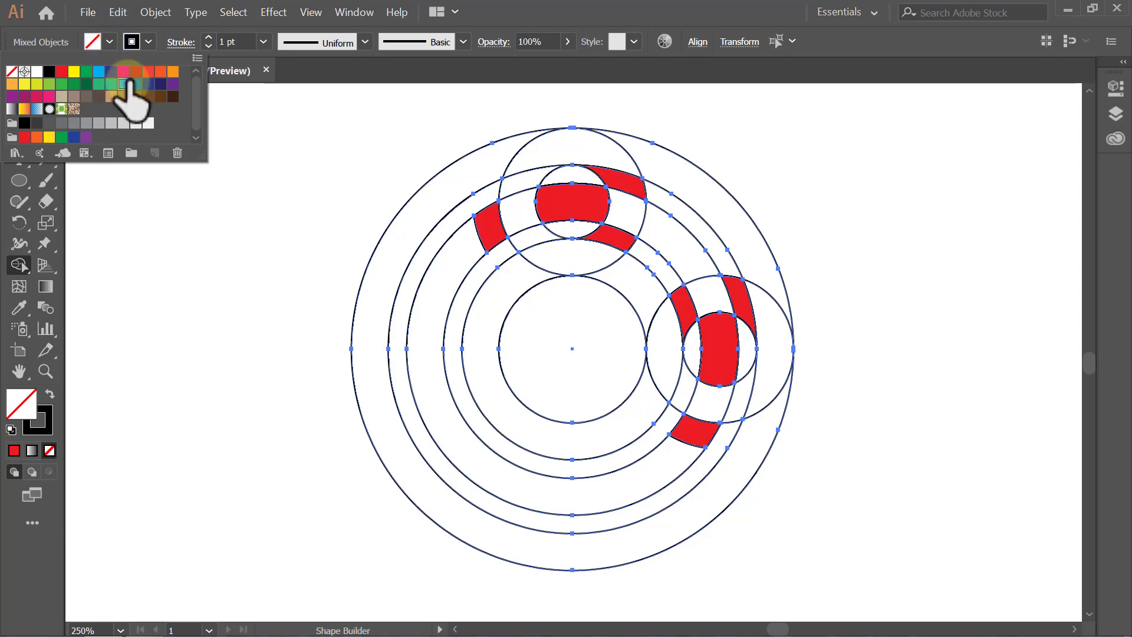
pyautogui.click(124, 84)
pyautogui.click(109, 41)
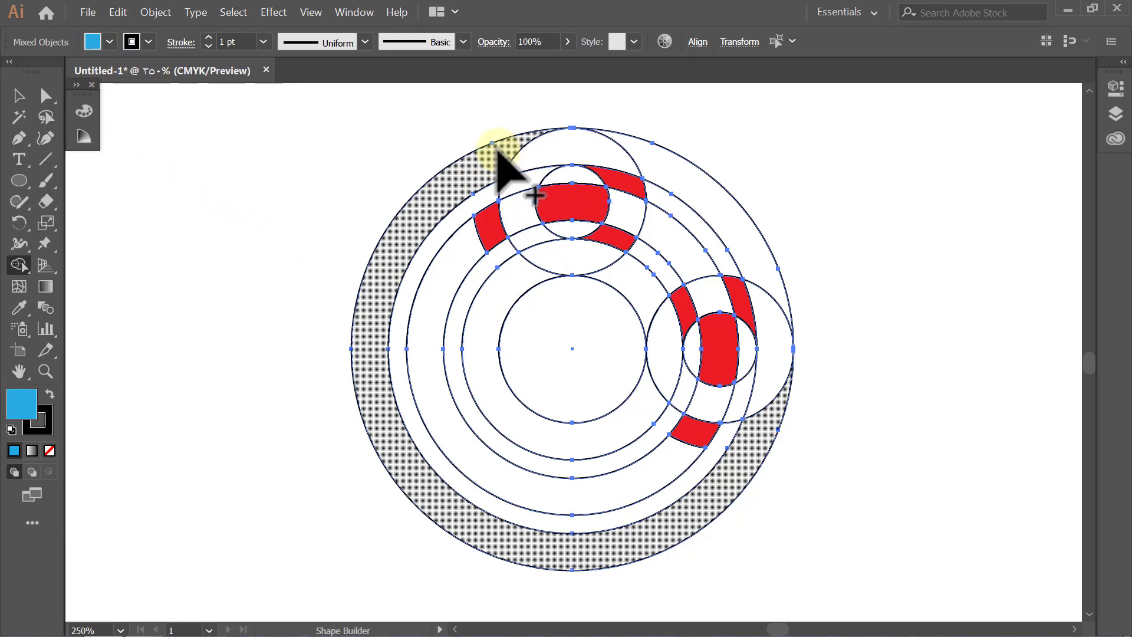
pyautogui.moveTo(494, 147); pyautogui.dragTo(615, 218)
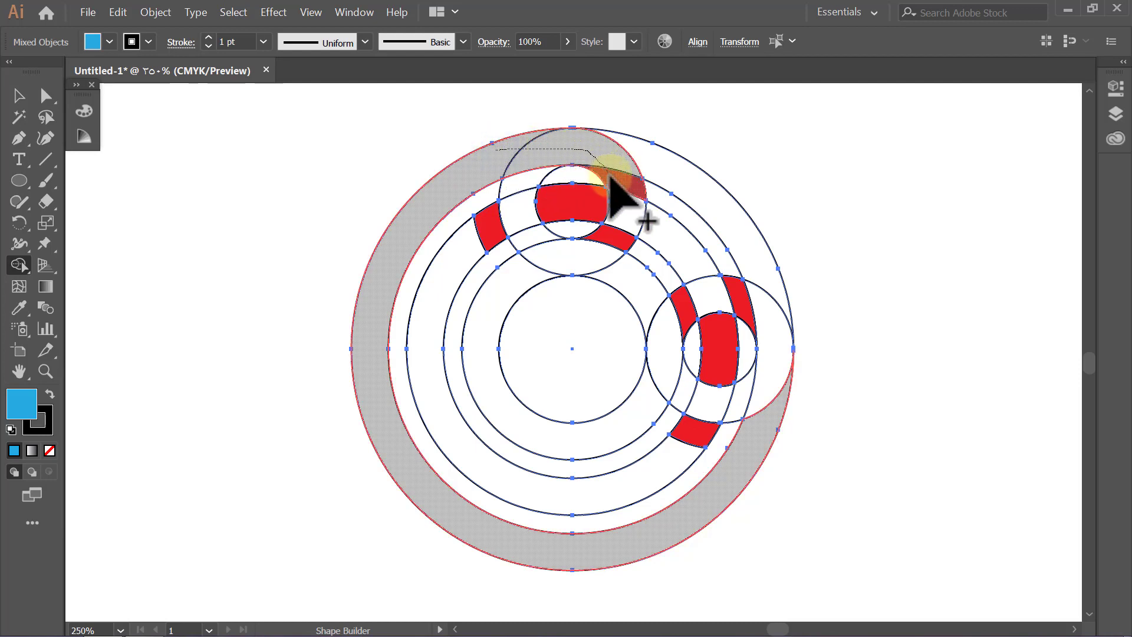
pyautogui.moveTo(615, 218); pyautogui.dragTo(514, 285)
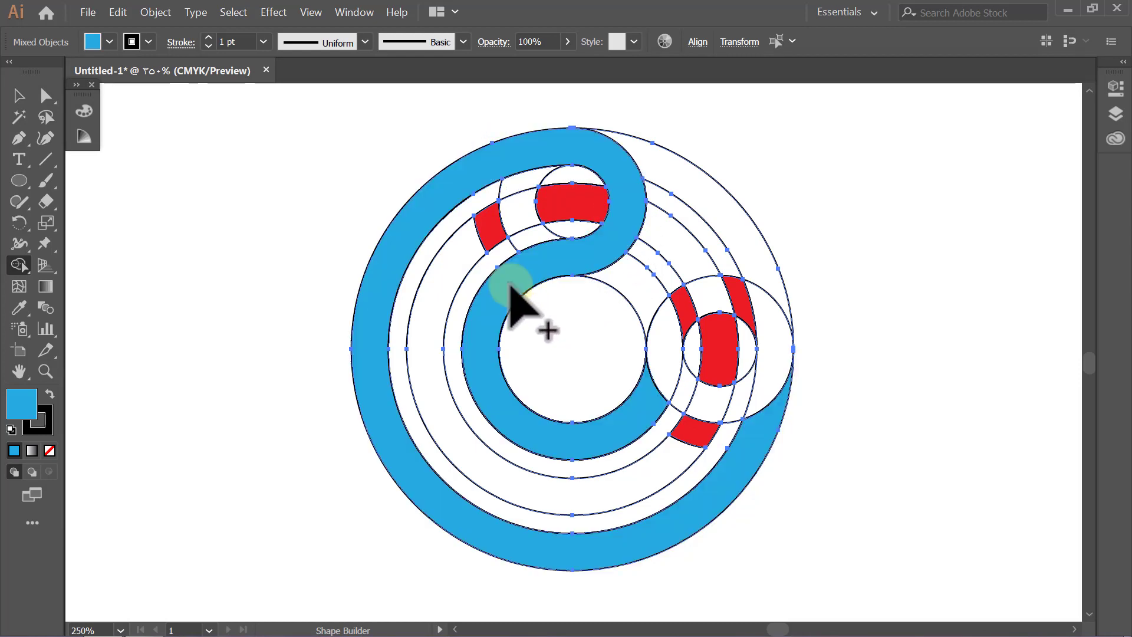
pyautogui.moveTo(538, 177)
pyautogui.mouseDown()
pyautogui.moveTo(533, 221)
pyautogui.moveTo(563, 248)
pyautogui.mouseUp()
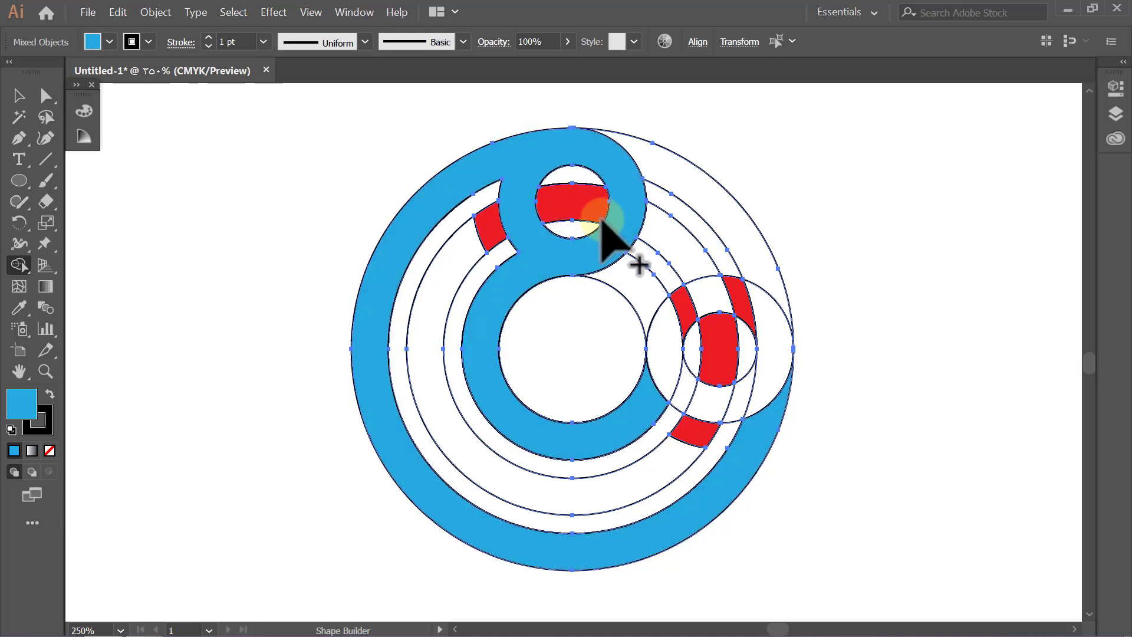
# - Merge the left, right and lower ring regions into the same blue shape
pyautogui.moveTo(624, 208); pyautogui.dragTo(455, 266)
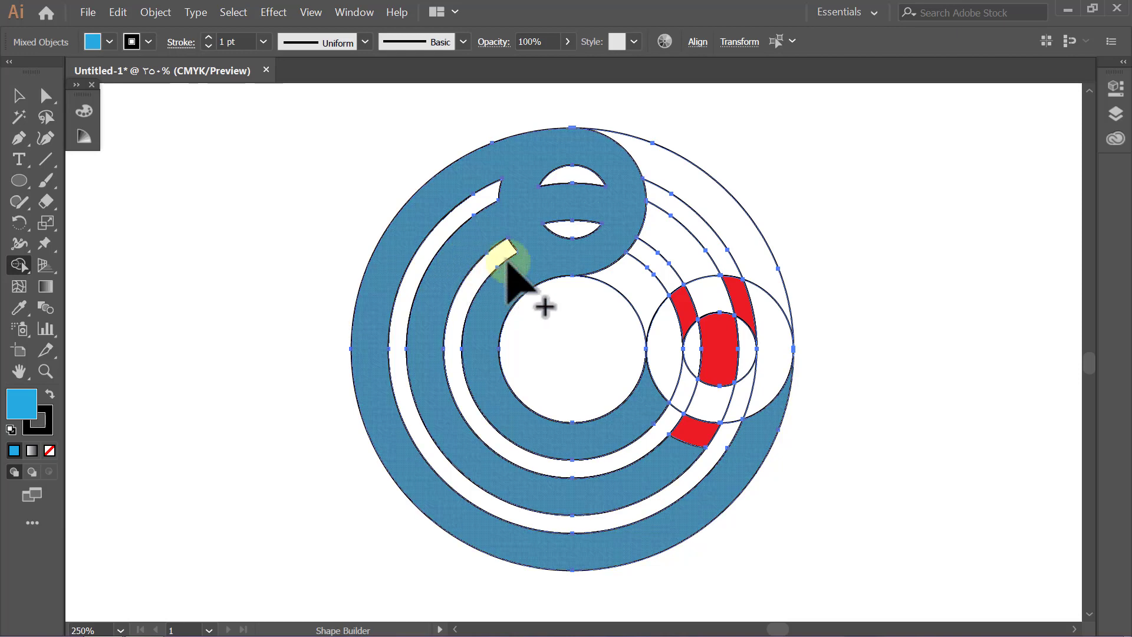
pyautogui.moveTo(630, 208); pyautogui.dragTo(707, 339)
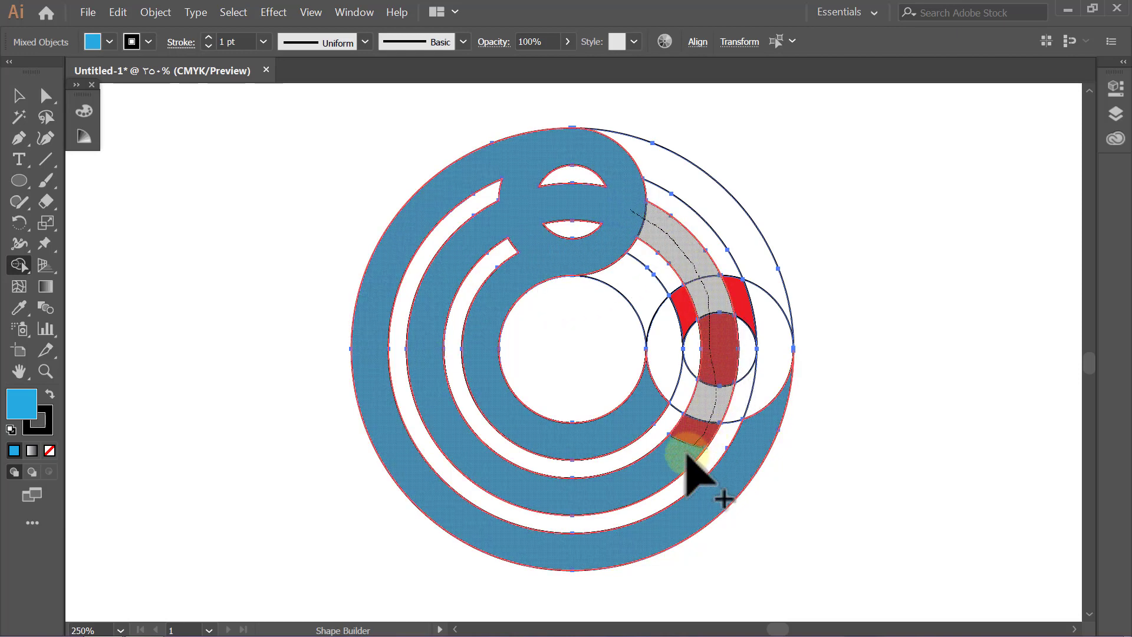
pyautogui.moveTo(707, 339); pyautogui.dragTo(687, 457)
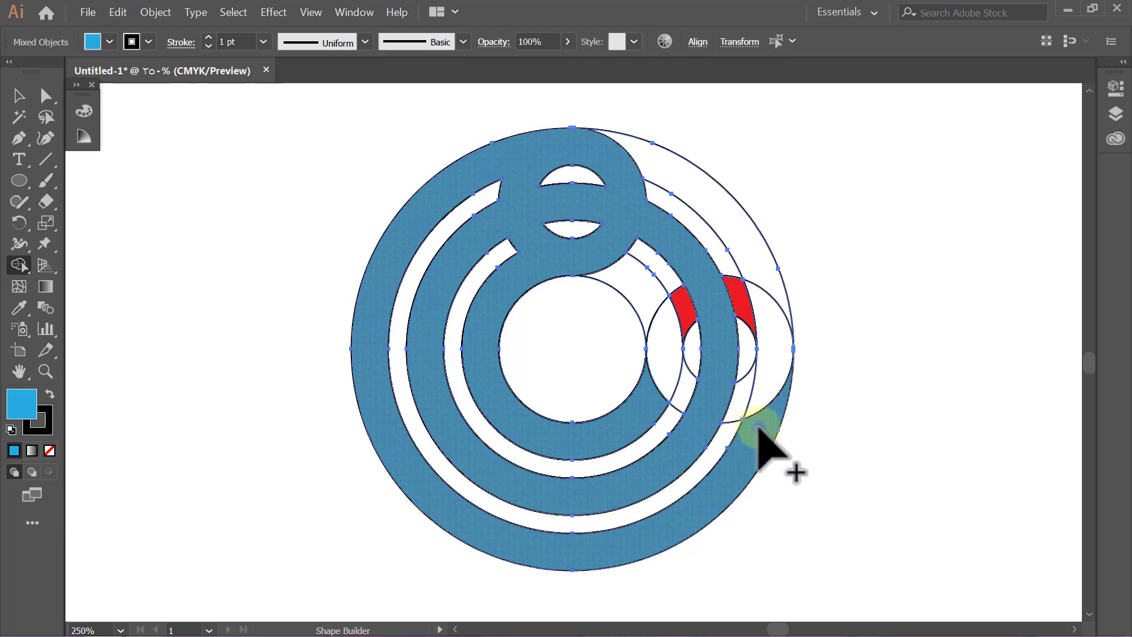
pyautogui.moveTo(757, 427); pyautogui.dragTo(674, 325)
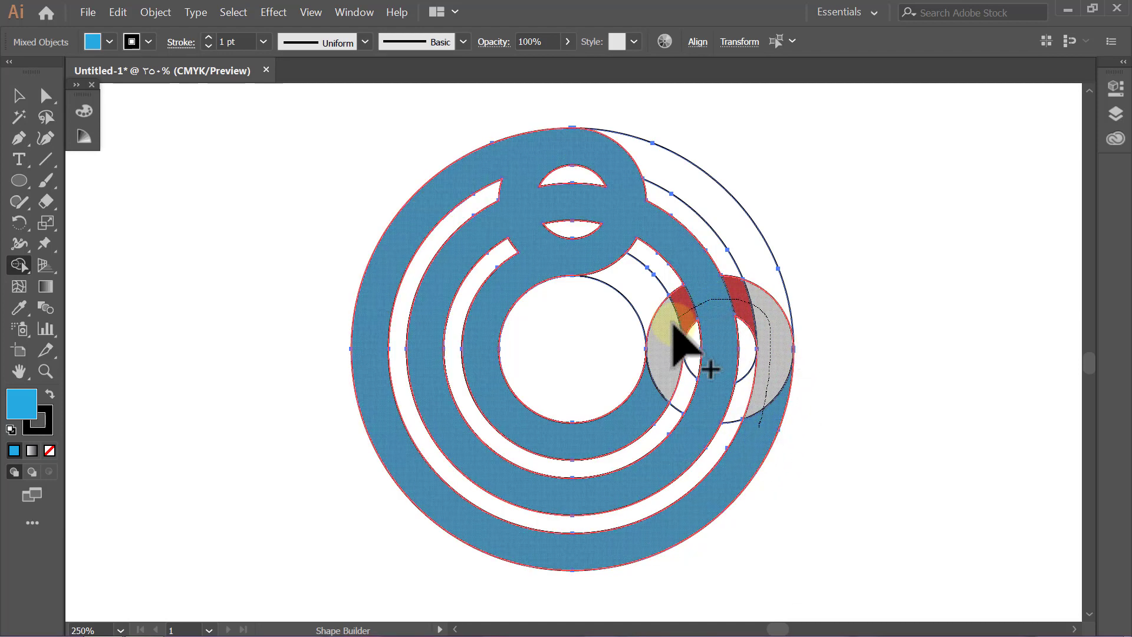
pyautogui.moveTo(674, 326); pyautogui.dragTo(646, 406)
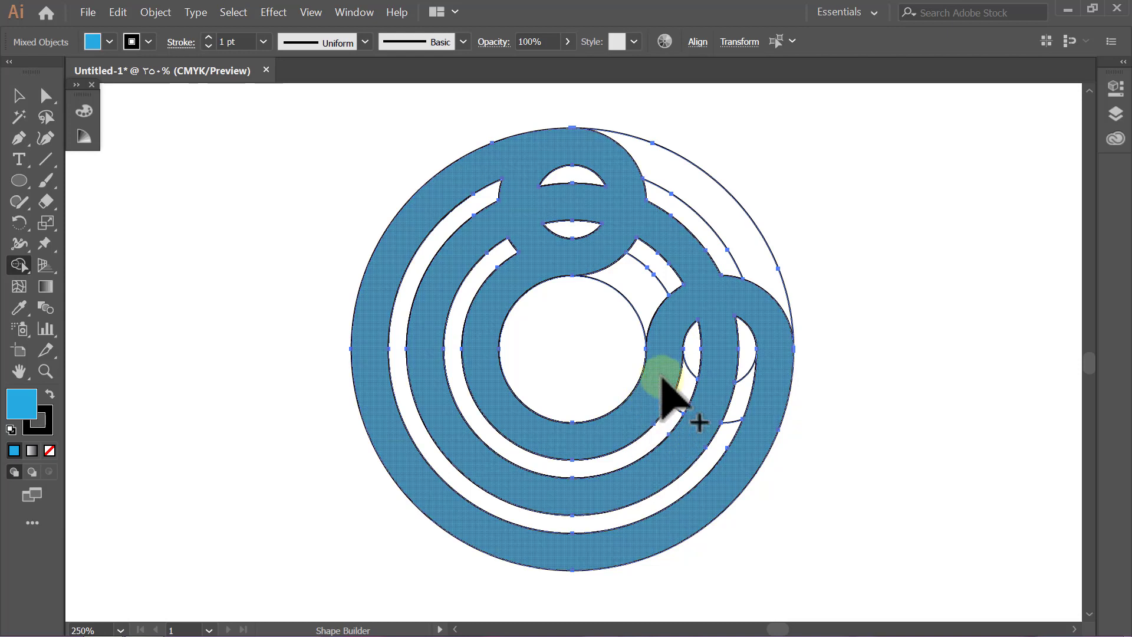
pyautogui.moveTo(659, 361); pyautogui.dragTo(763, 381)
# - Hide the blue logo shape with Object > Hide > Selection
pyautogui.press('v')
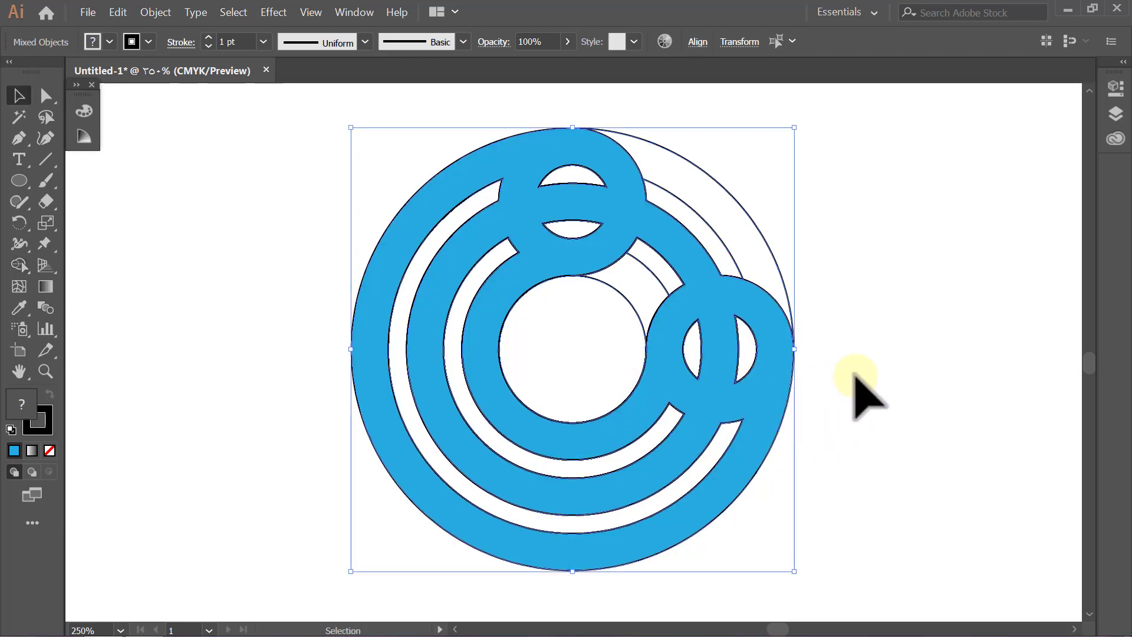
pyautogui.click(854, 375)
pyautogui.click(687, 306)
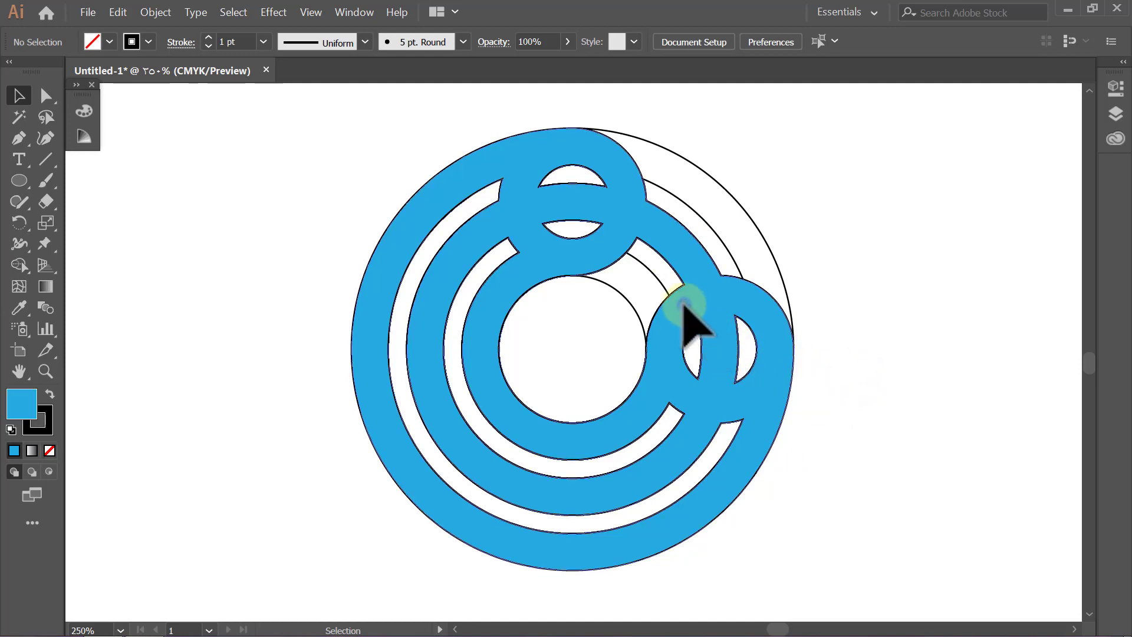
pyautogui.click(162, 16)
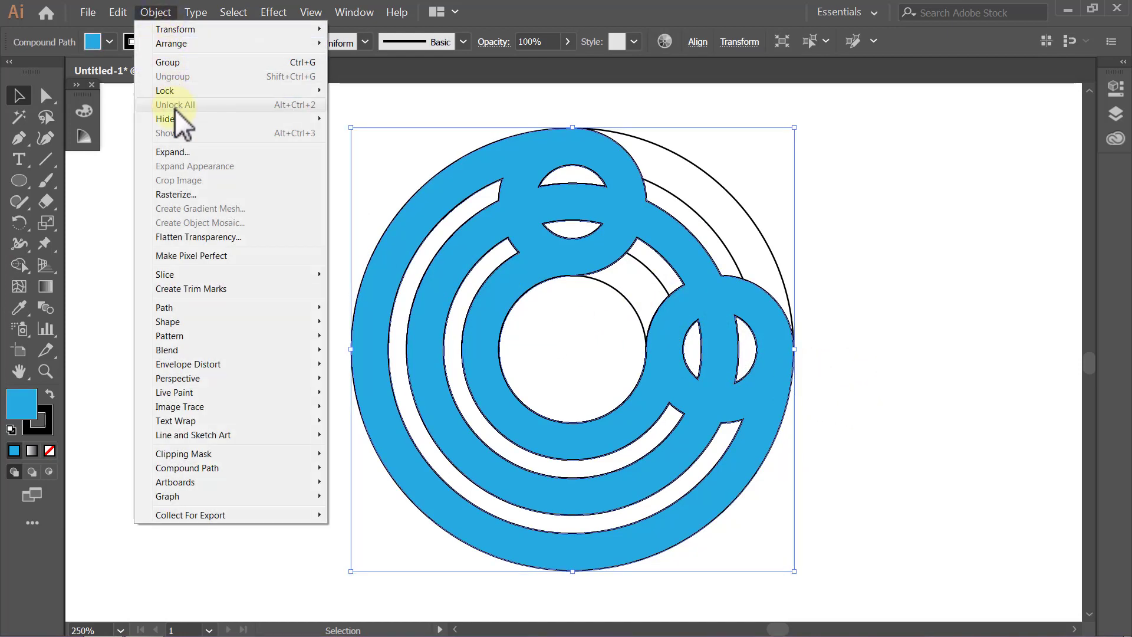
pyautogui.moveTo(166, 119)
pyautogui.click(349, 118)
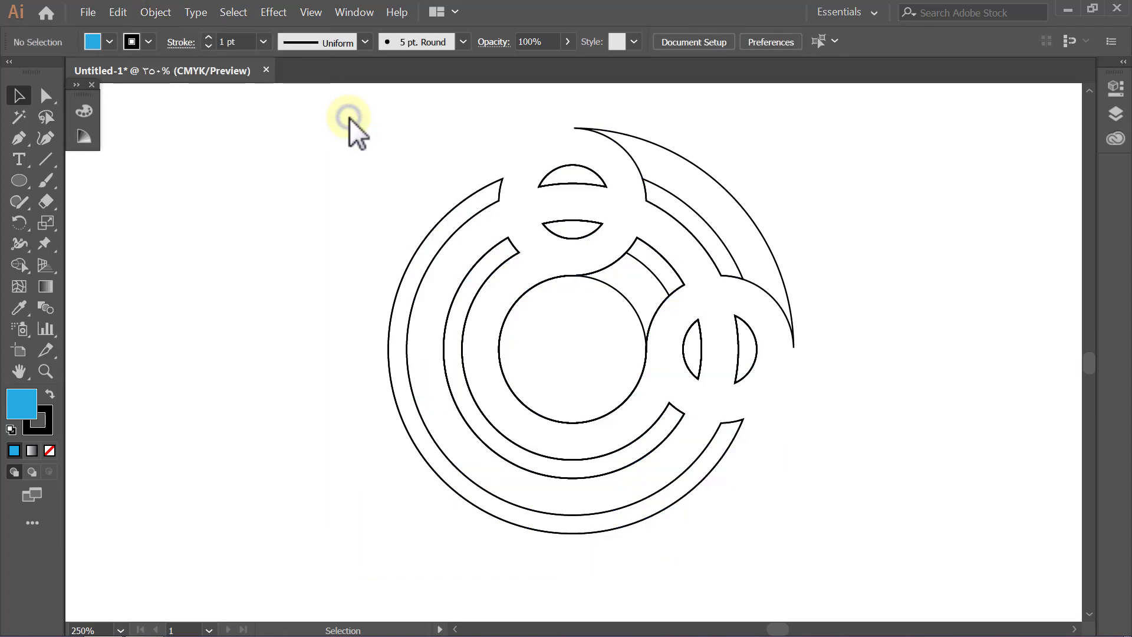
# - Delete all leftover construction paths, then show the hidden blue logo again
pyautogui.moveTo(818, 105)
pyautogui.mouseDown()
pyautogui.moveTo(512, 439)
pyautogui.moveTo(374, 539)
pyautogui.mouseUp()
pyautogui.press('Delete')
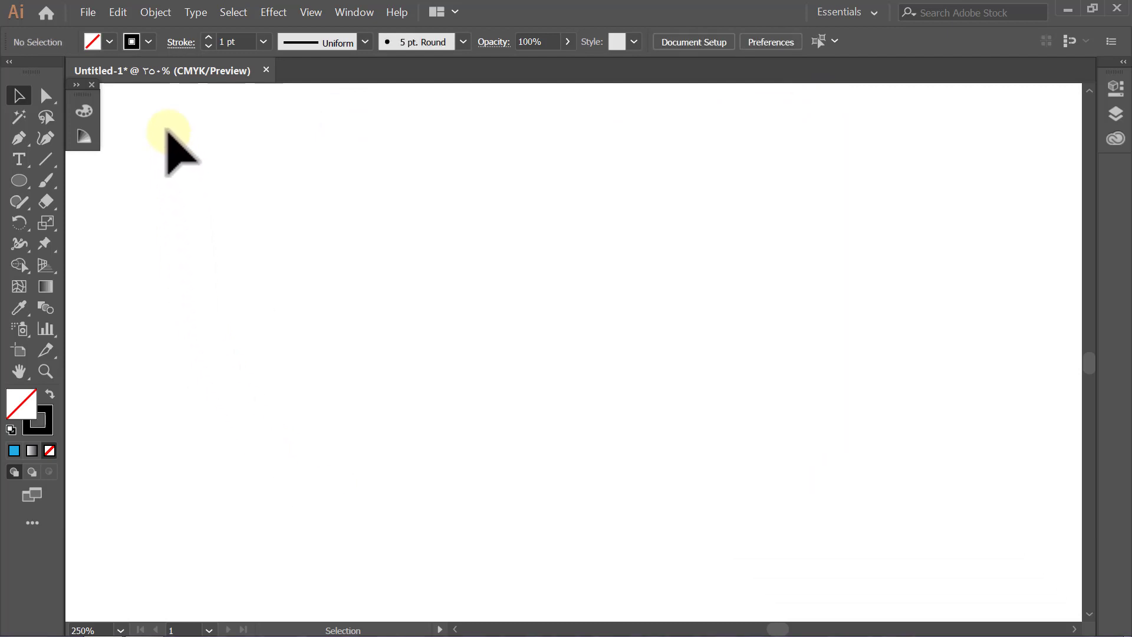
pyautogui.click(157, 16)
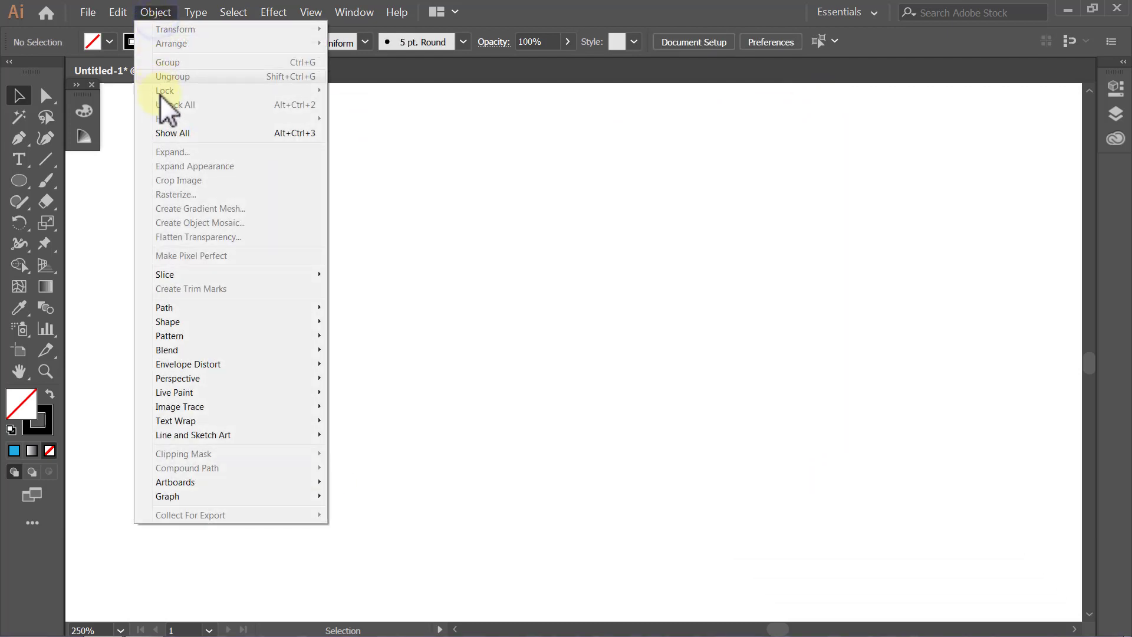
pyautogui.click(168, 132)
pyautogui.click(167, 132)
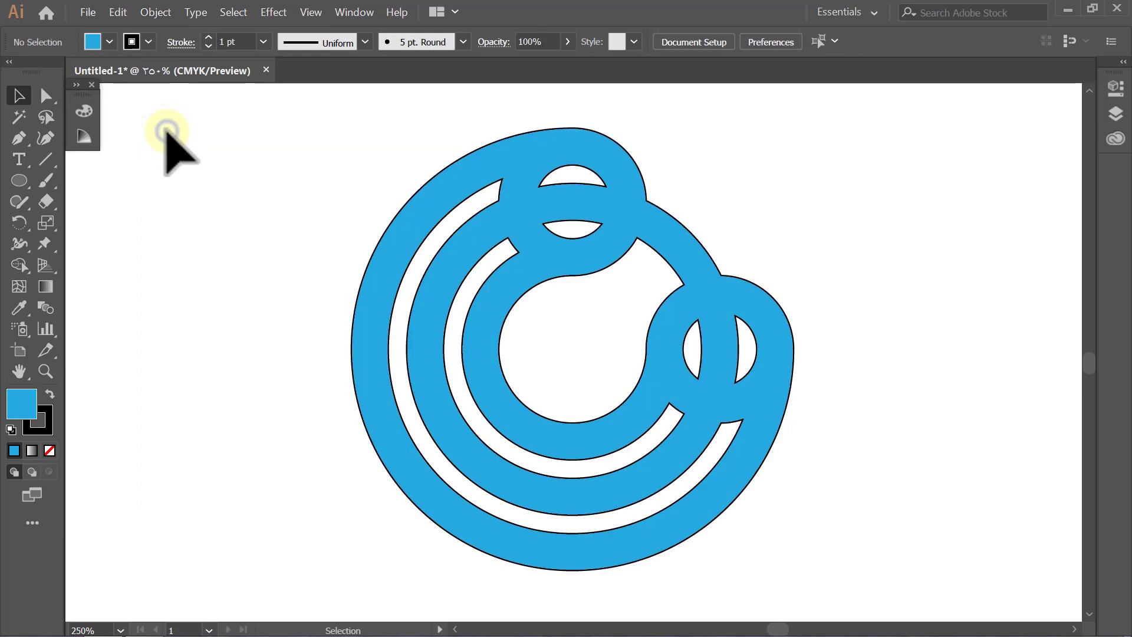
pyautogui.click(121, 13)
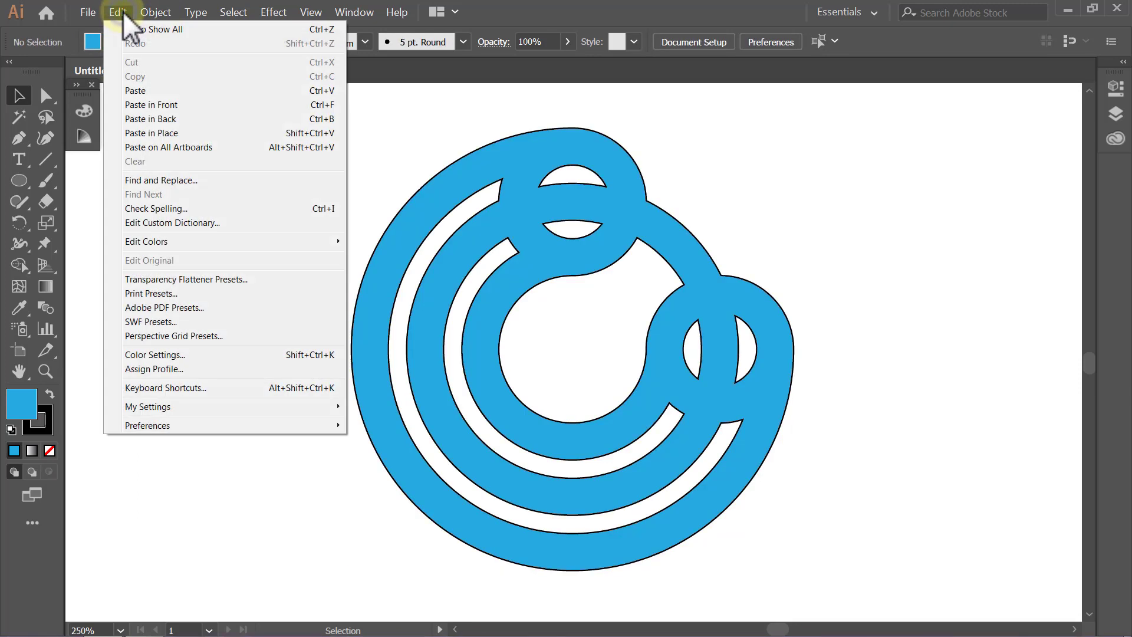
# - Paste the copied red pieces behind the logo and select the whole logo
pyautogui.click(187, 132)
pyautogui.click(188, 133)
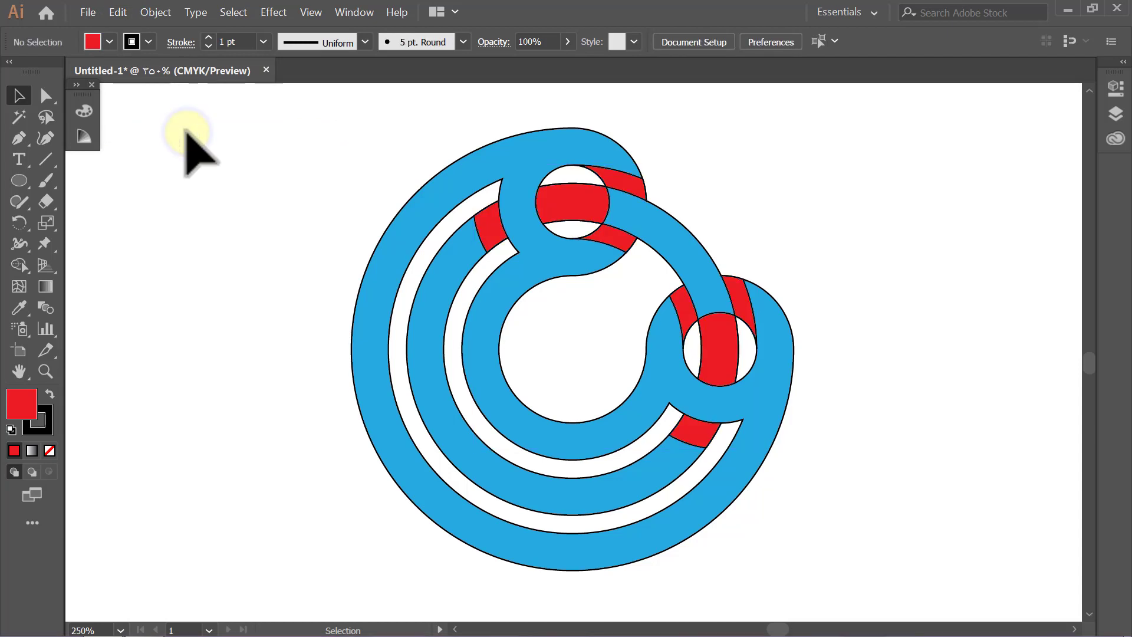
pyautogui.moveTo(918, 106); pyautogui.dragTo(314, 477)
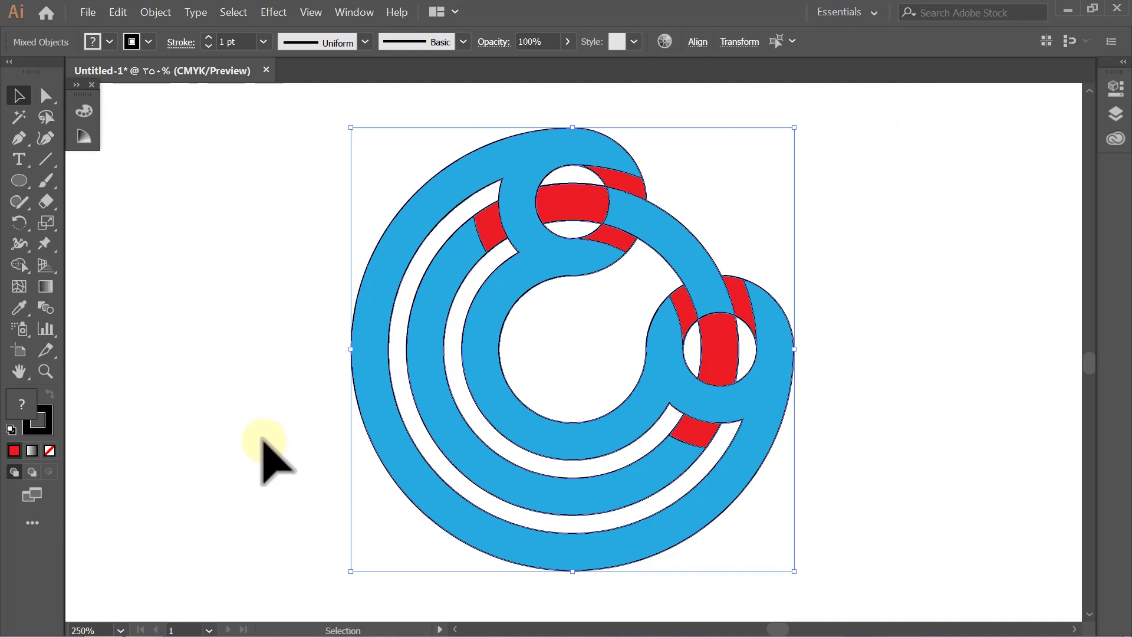
# - Set the logo's stroke to None and group all the pieces
pyautogui.click(149, 41)
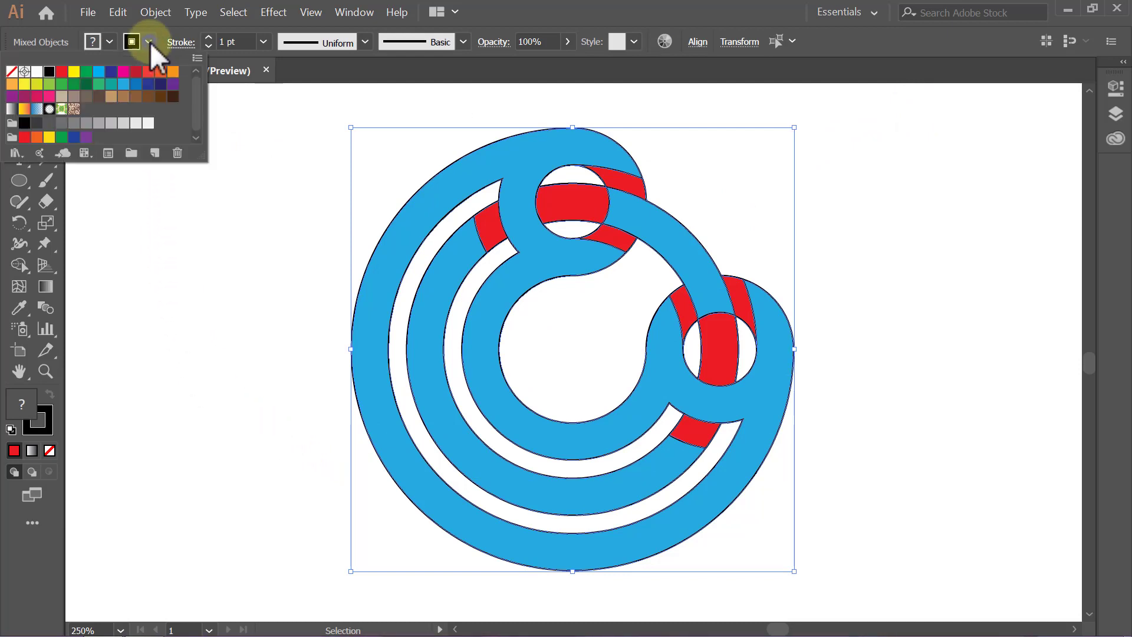
pyautogui.click(12, 72)
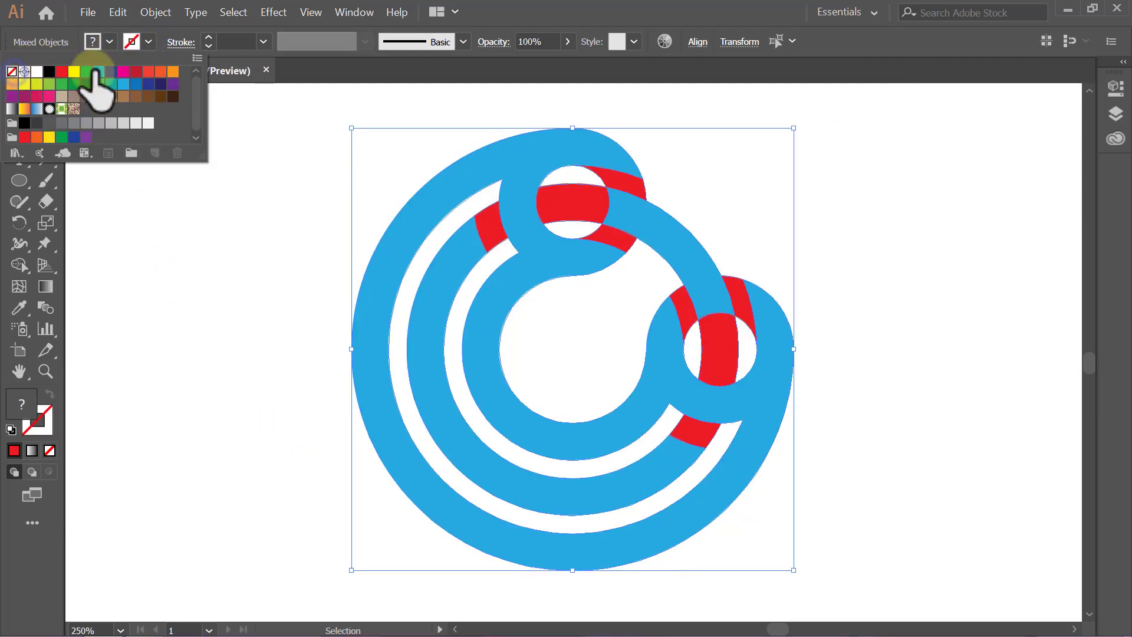
pyautogui.click(149, 42)
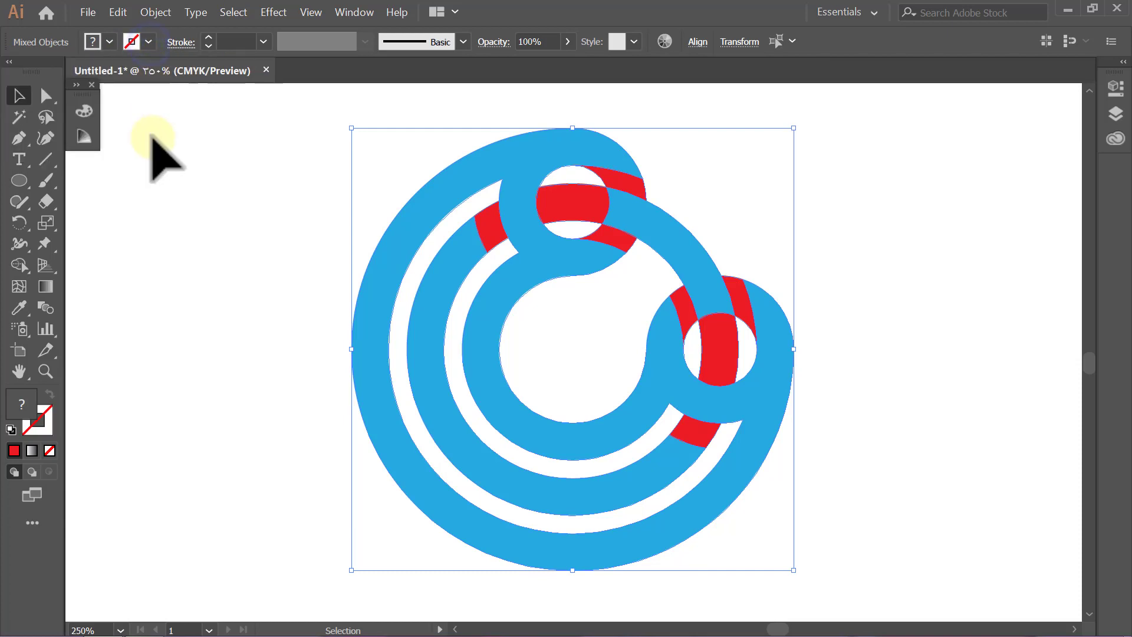
pyautogui.click(140, 12)
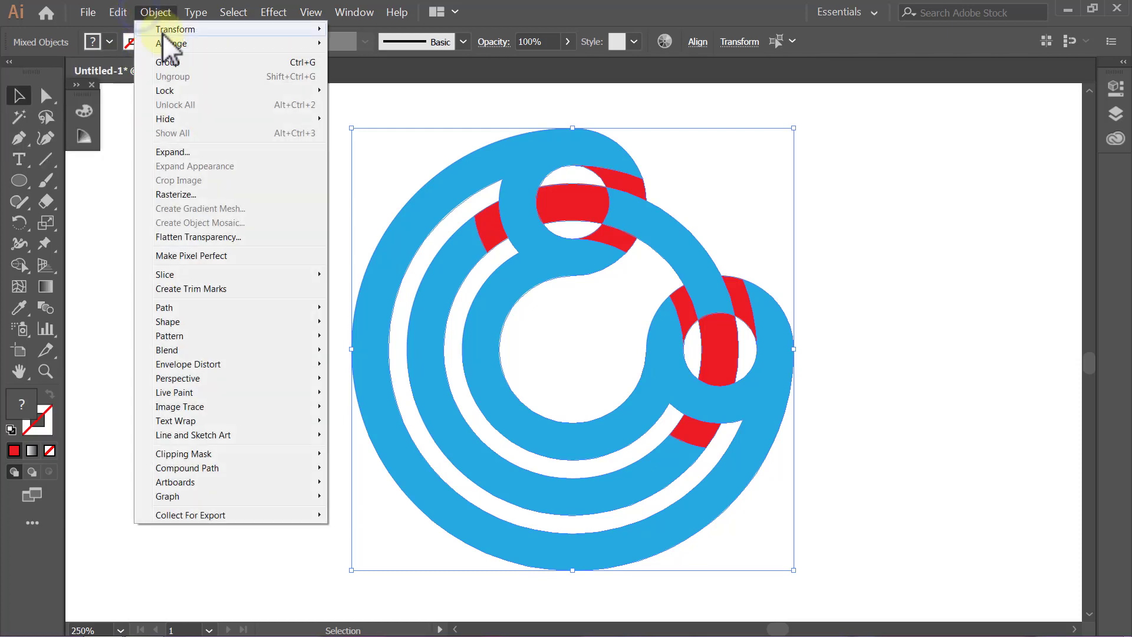
pyautogui.click(187, 61)
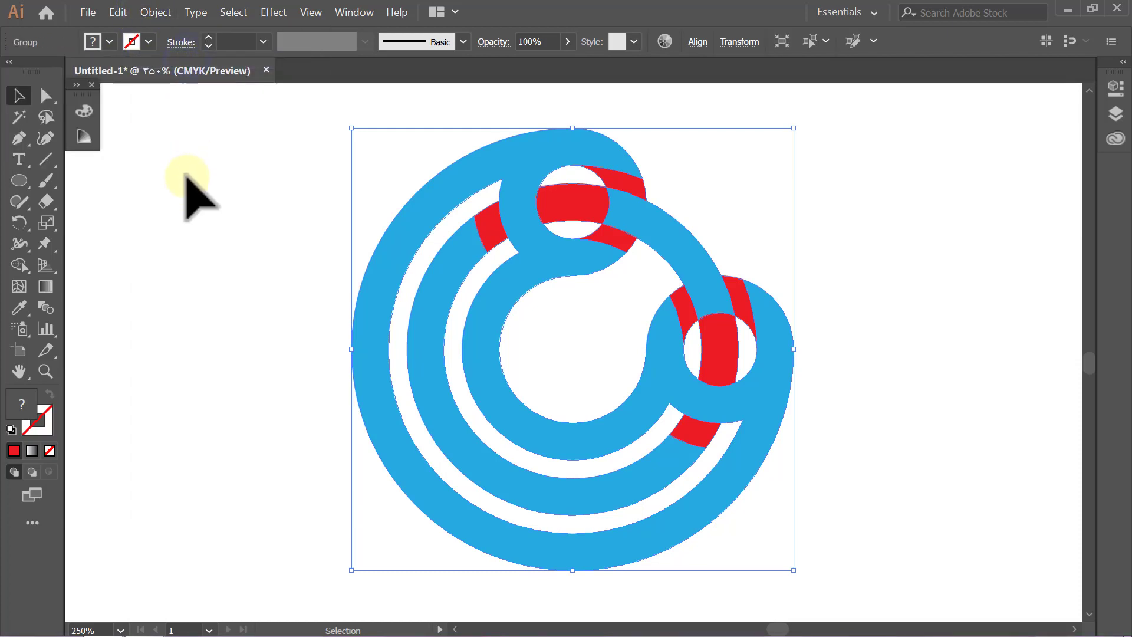
# - Rotate the logo group 315° and fit the artboard in the window
pyautogui.doubleClick(19, 223)
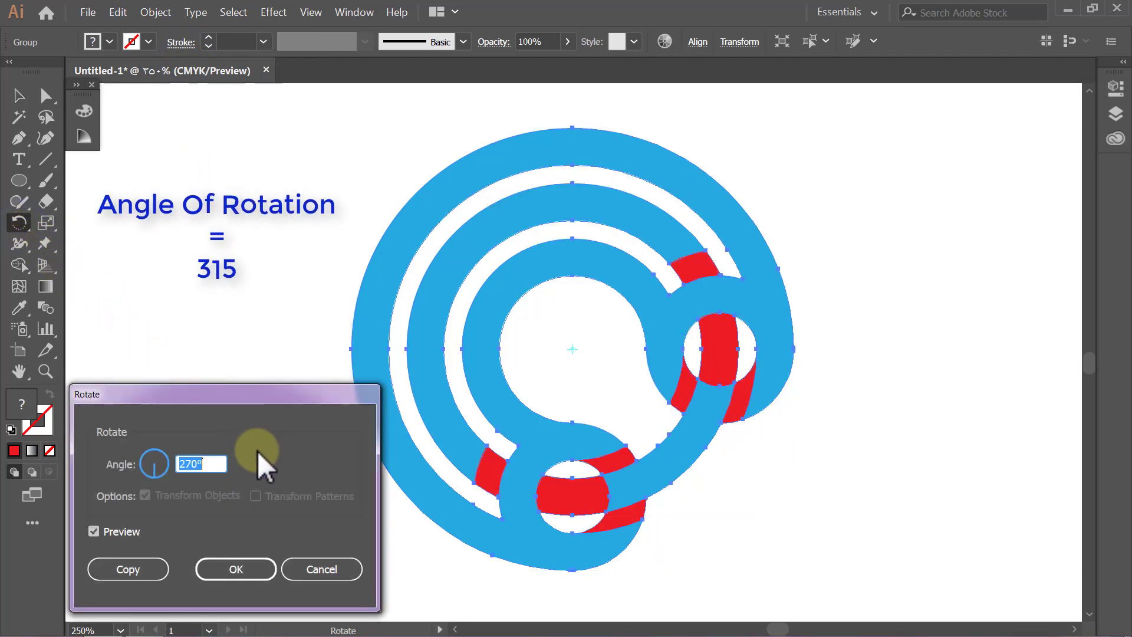
pyautogui.write('315')
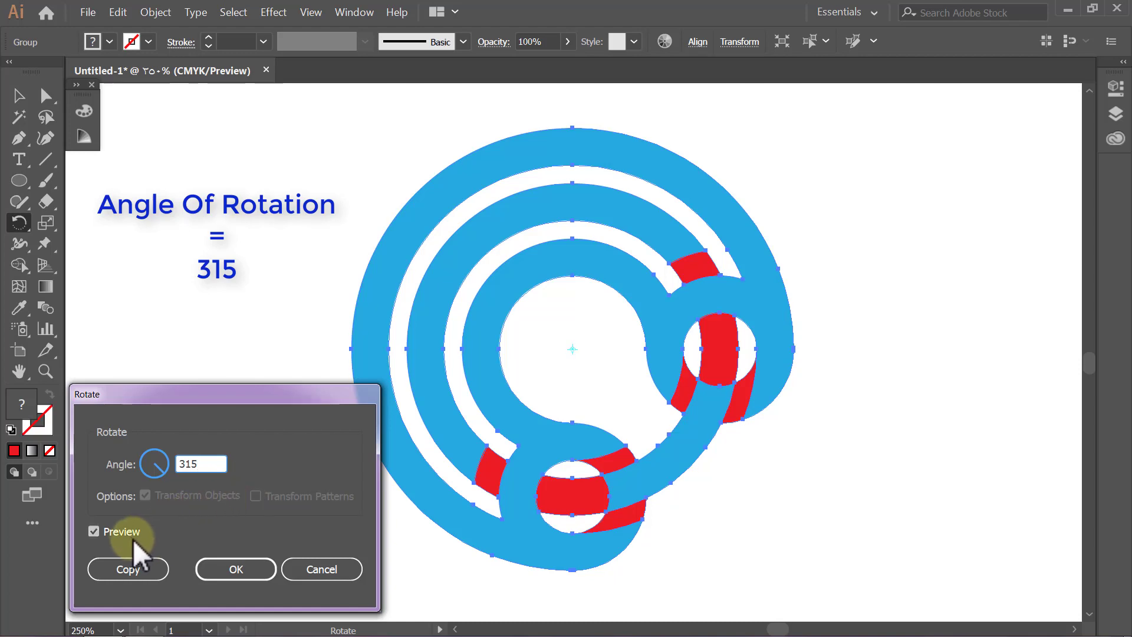
pyautogui.click(125, 532)
pyautogui.click(132, 533)
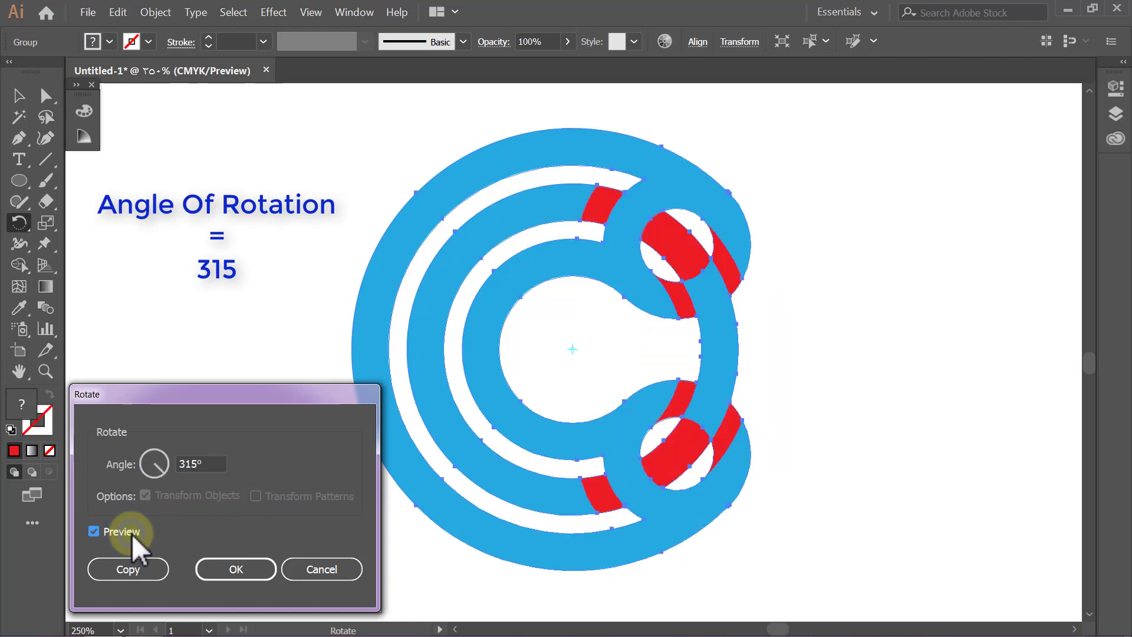
pyautogui.click(209, 570)
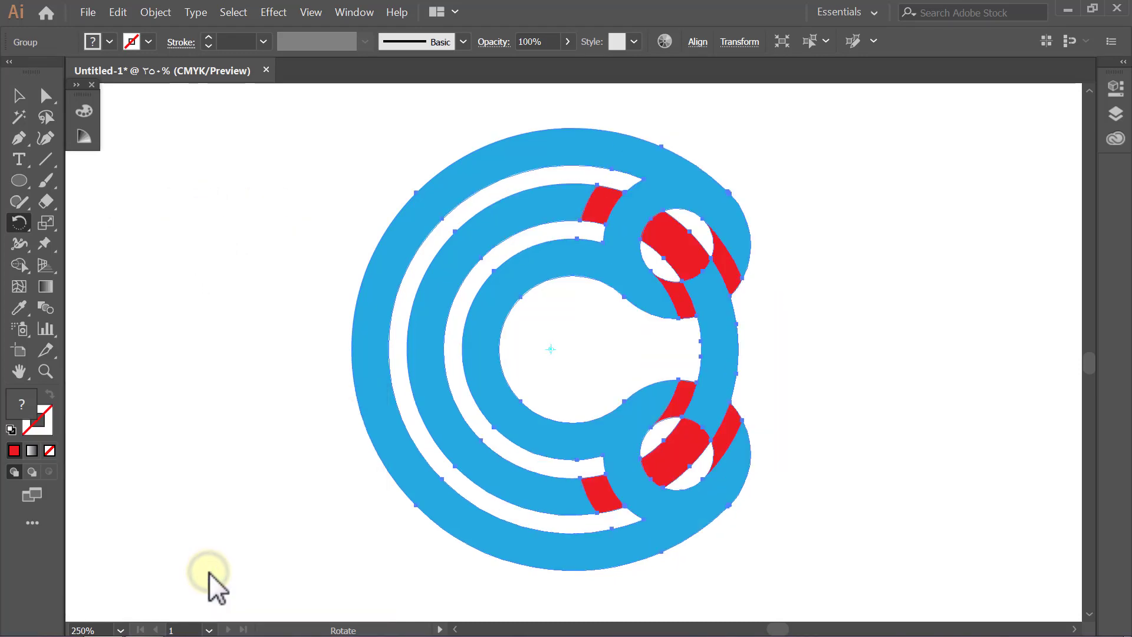
pyautogui.click(207, 570)
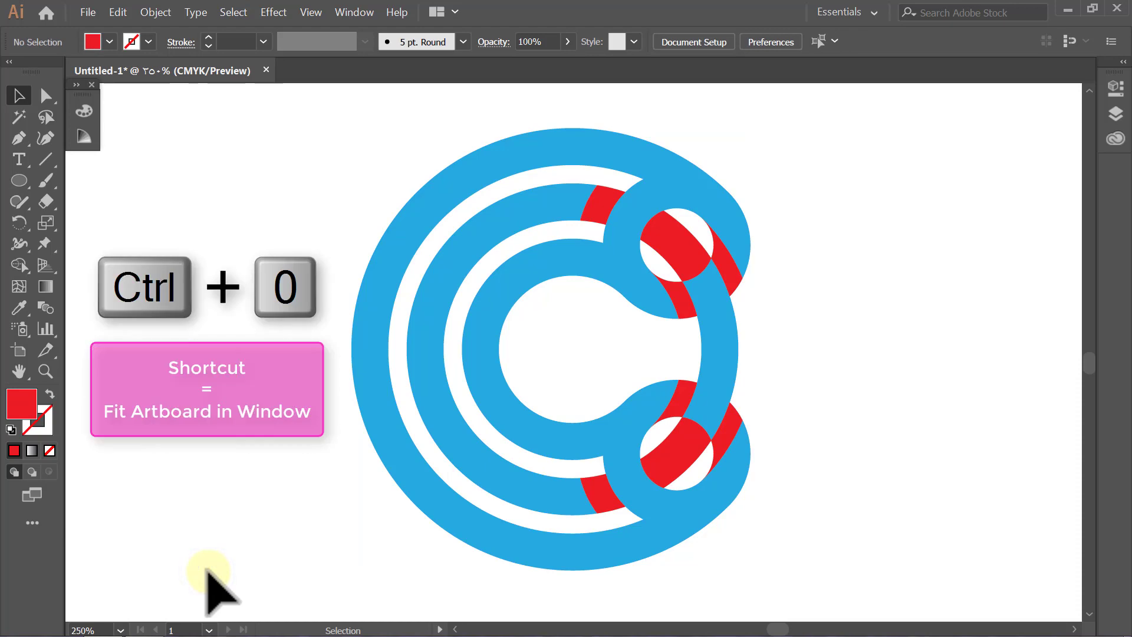
pyautogui.hotkey('ctrl', '0')
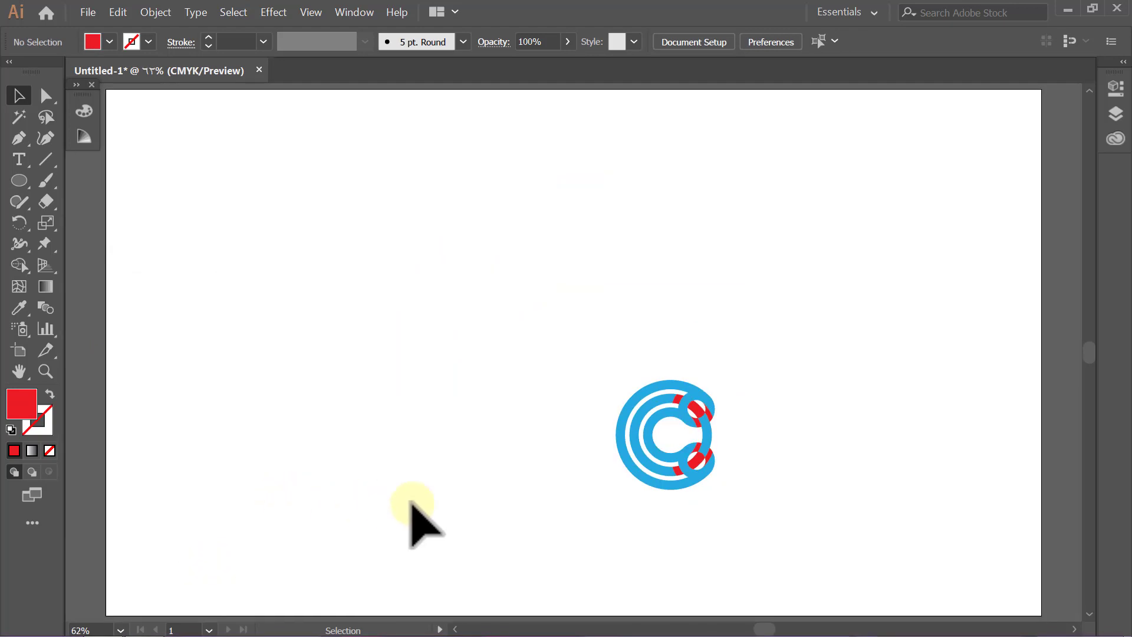
# - Align the logo group to the artboard's horizontal and vertical centre
pyautogui.click(690, 469)
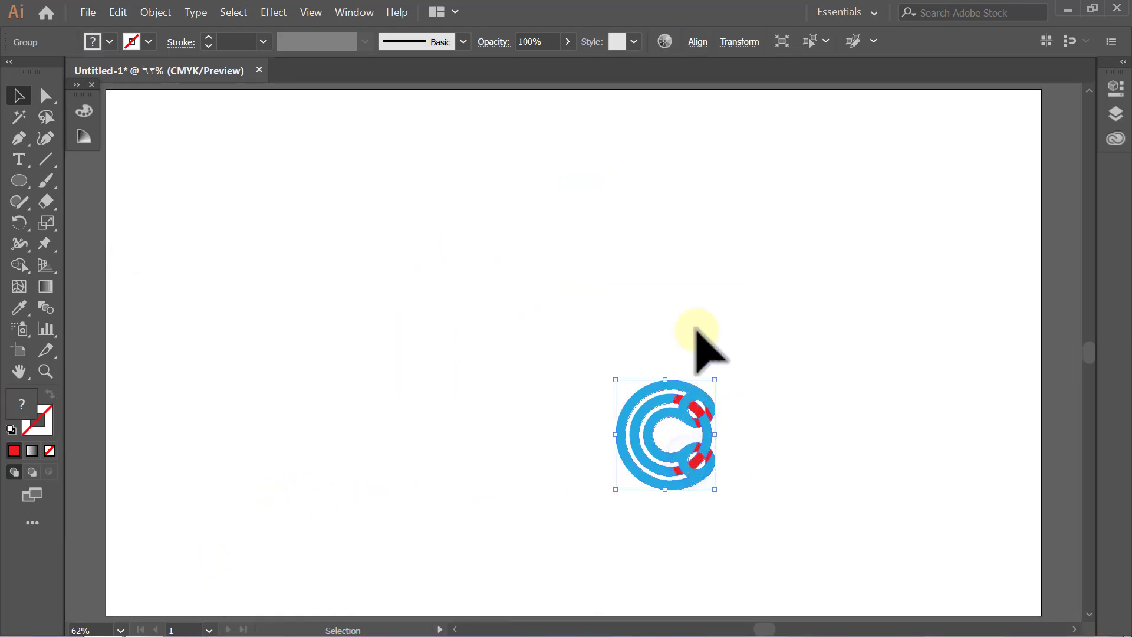
pyautogui.click(698, 43)
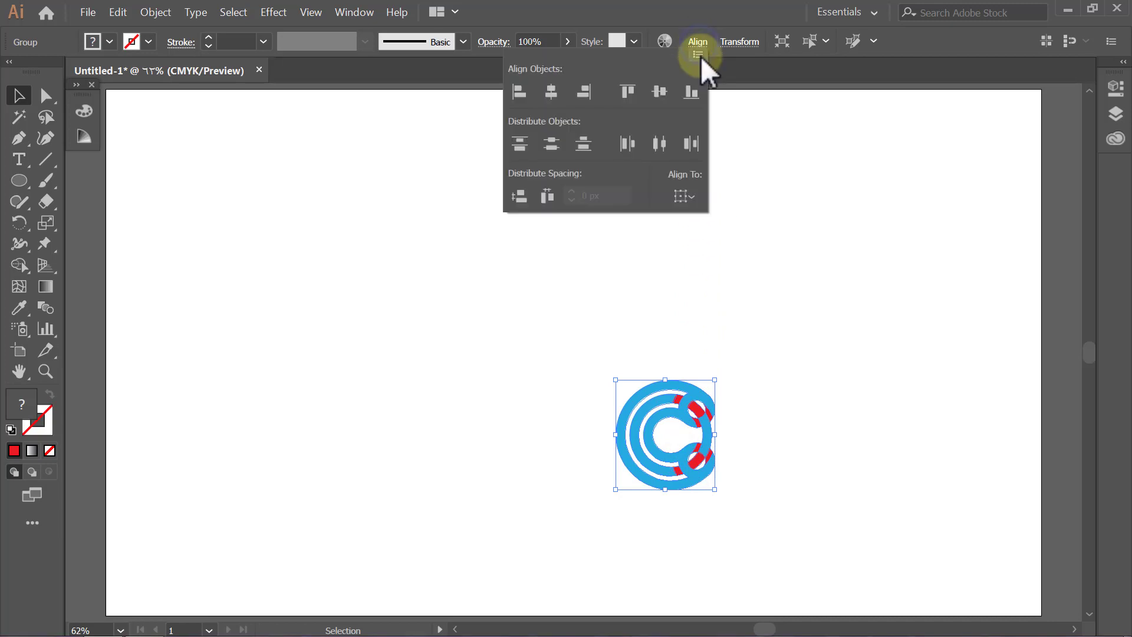
pyautogui.click(700, 196)
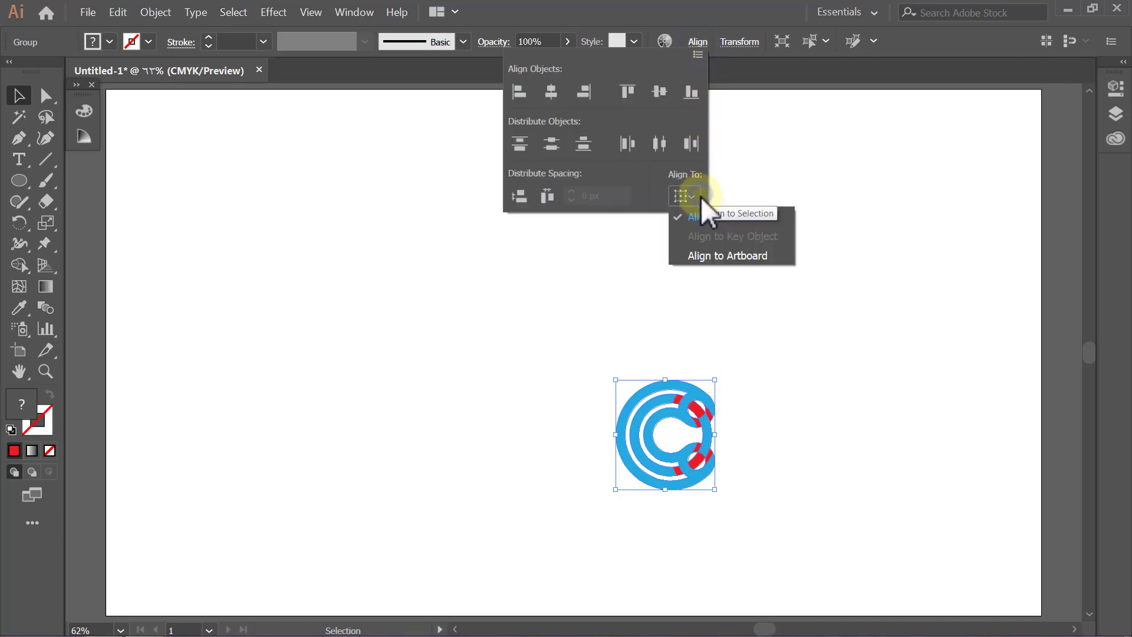
pyautogui.click(712, 252)
pyautogui.click(546, 104)
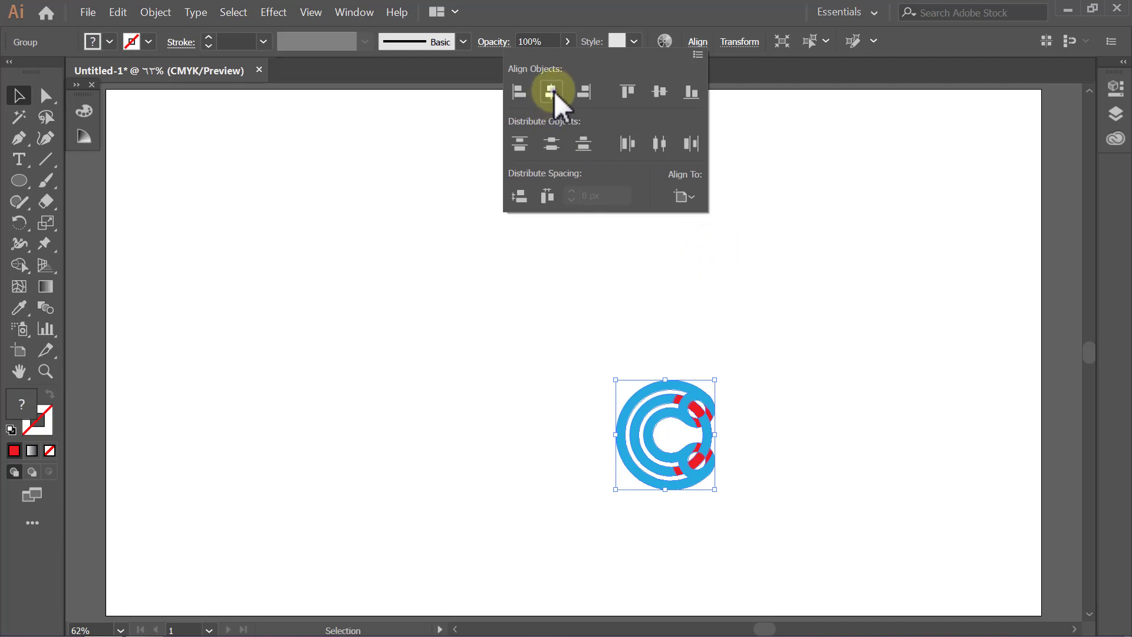
pyautogui.click(659, 92)
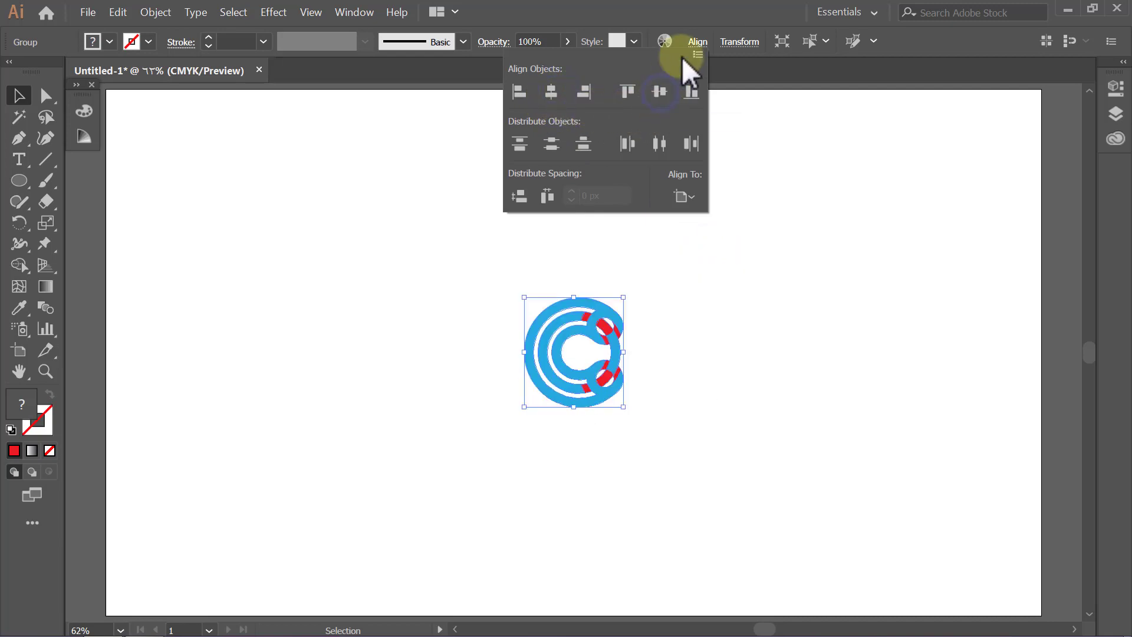
pyautogui.click(697, 43)
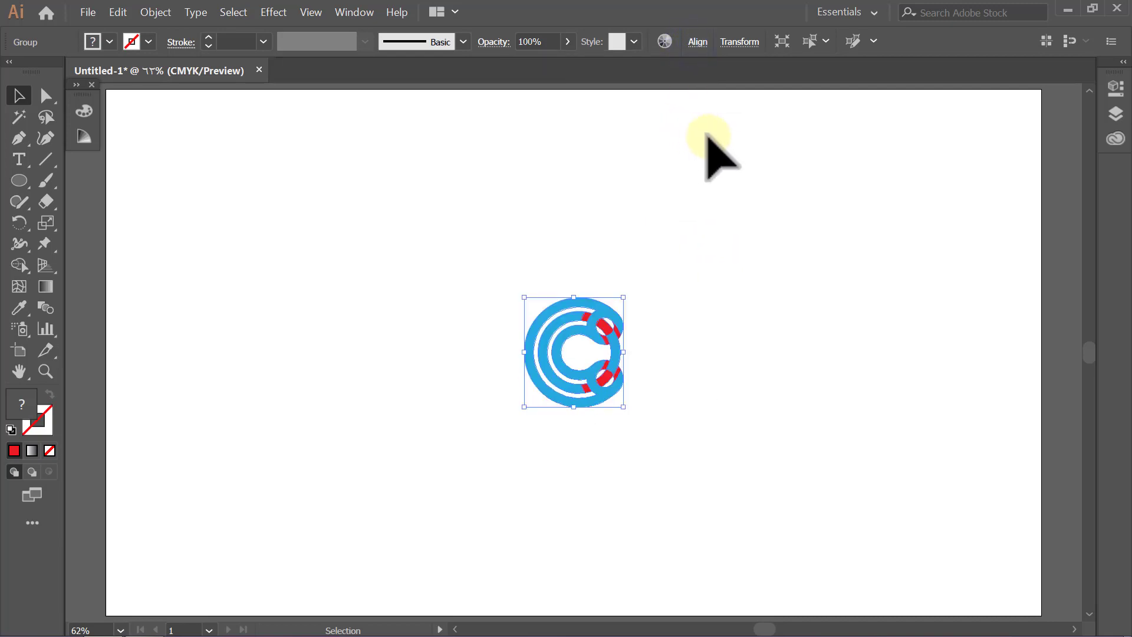
# - Link width and height and set the logo's height to 1200 px
pyautogui.click(1123, 62)
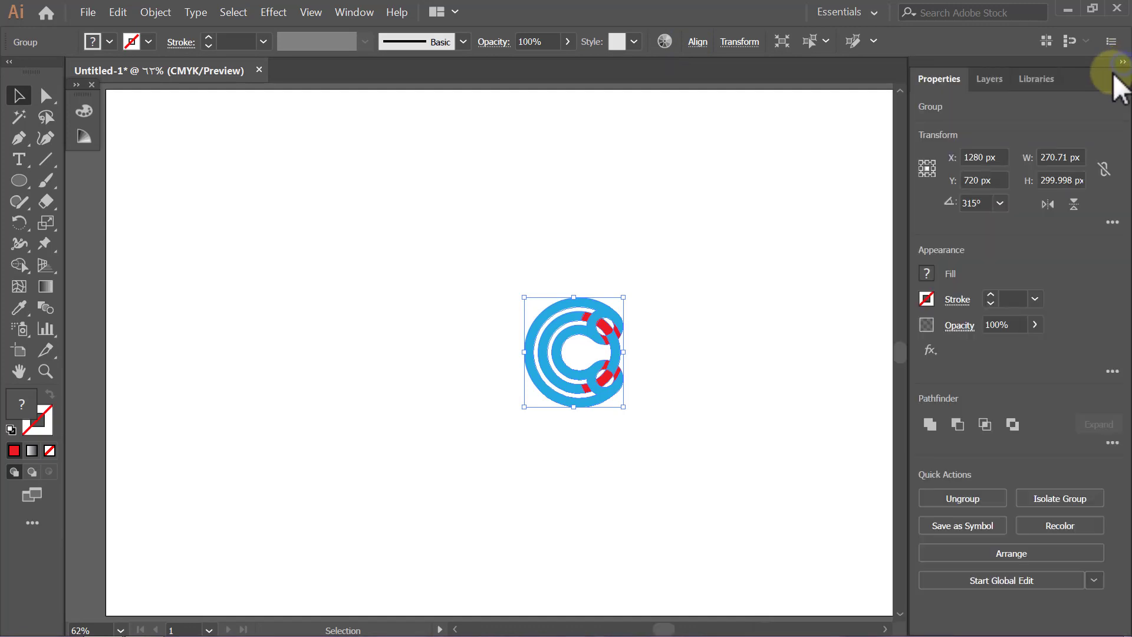
pyautogui.click(1103, 169)
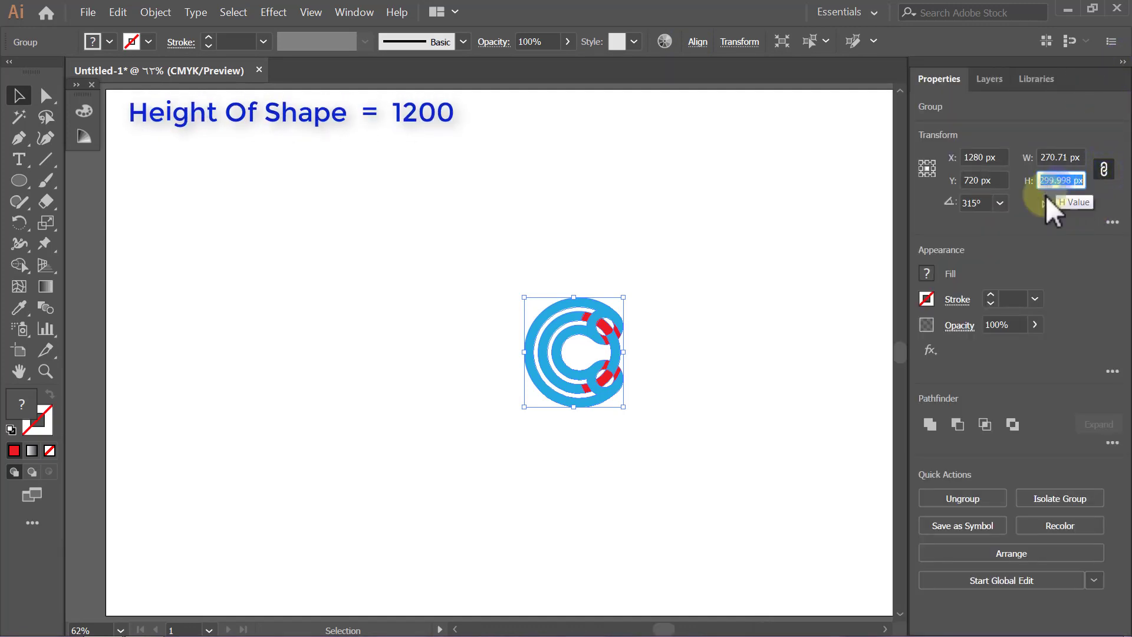
pyautogui.write('1200')
pyautogui.press('Return')
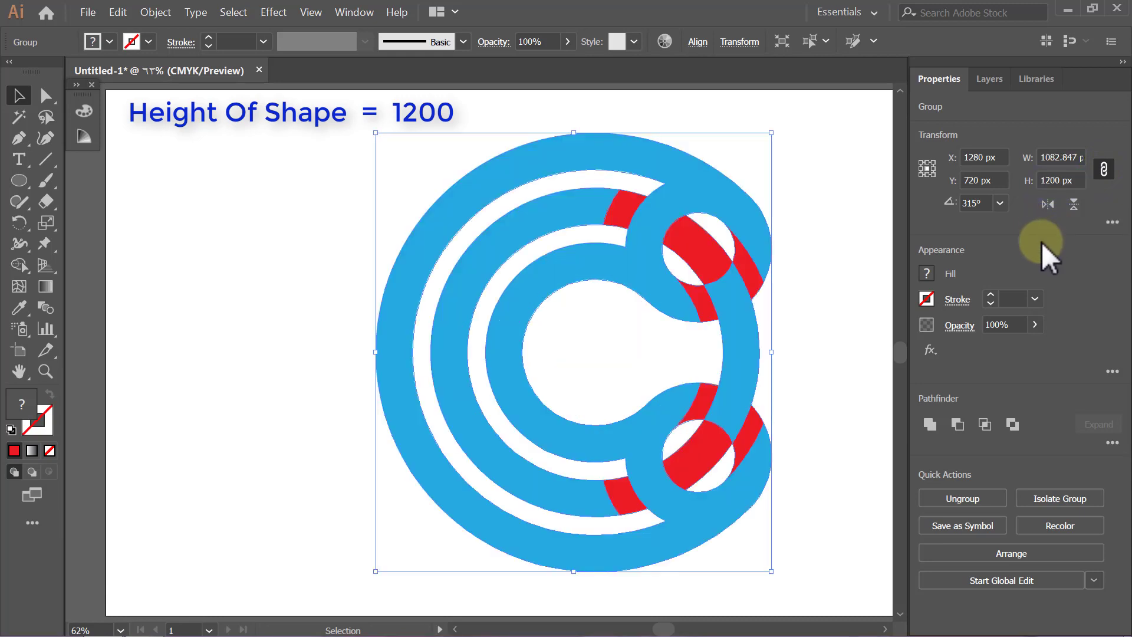
pyautogui.click(1122, 62)
pyautogui.click(1004, 149)
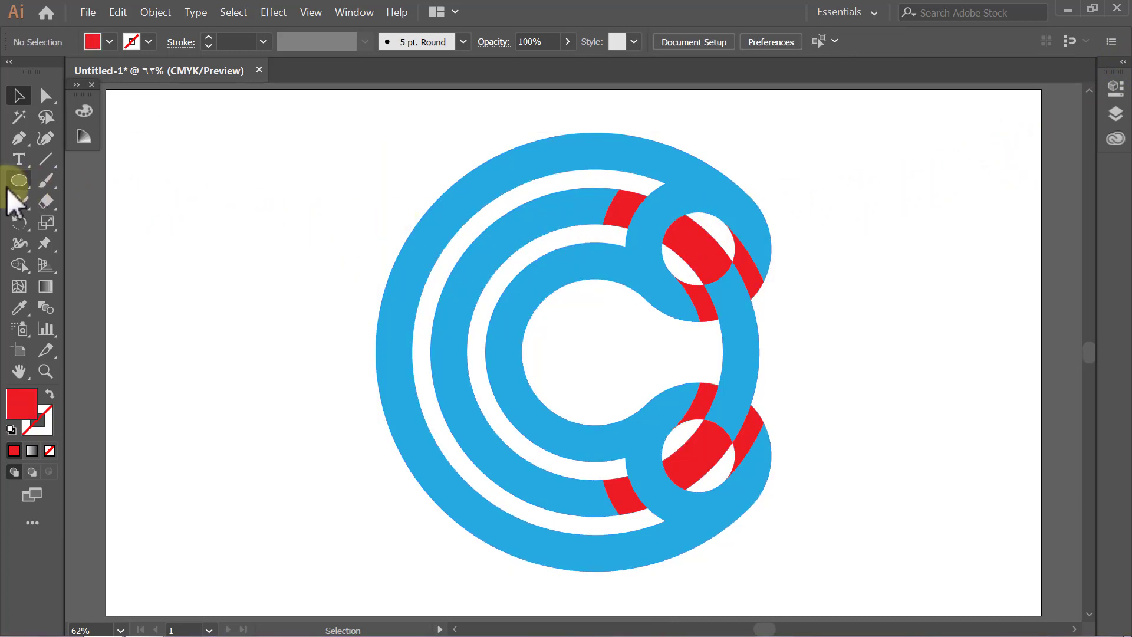
# - Create a 2560 × 1440 px rectangle with Magenta fill
pyautogui.moveTo(17, 182); pyautogui.dragTo(69, 180)
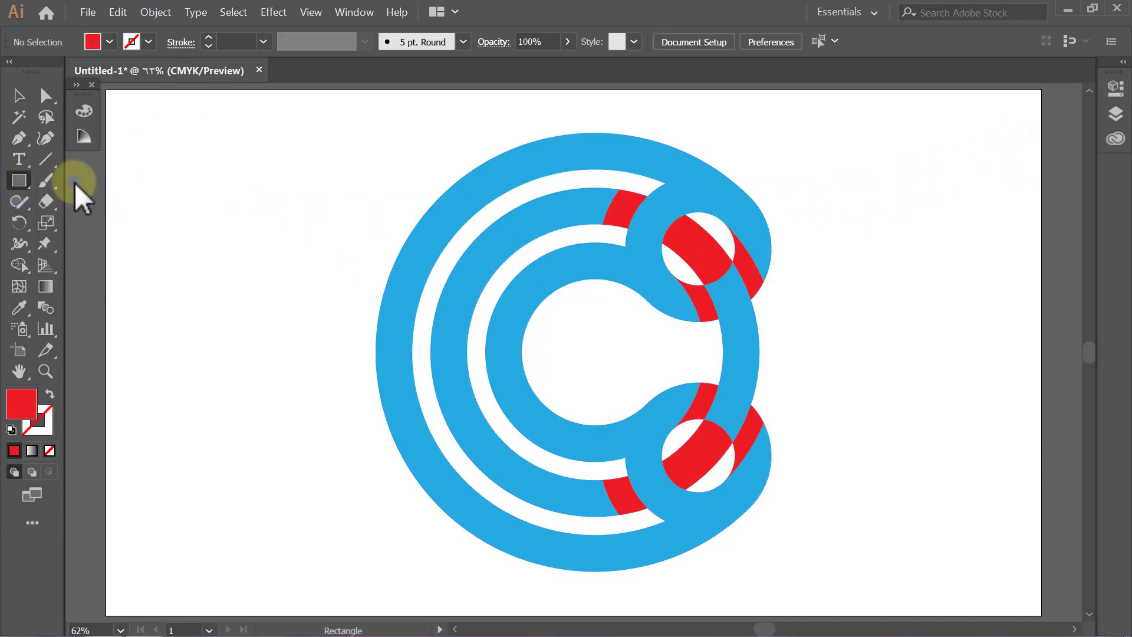
pyautogui.click(109, 42)
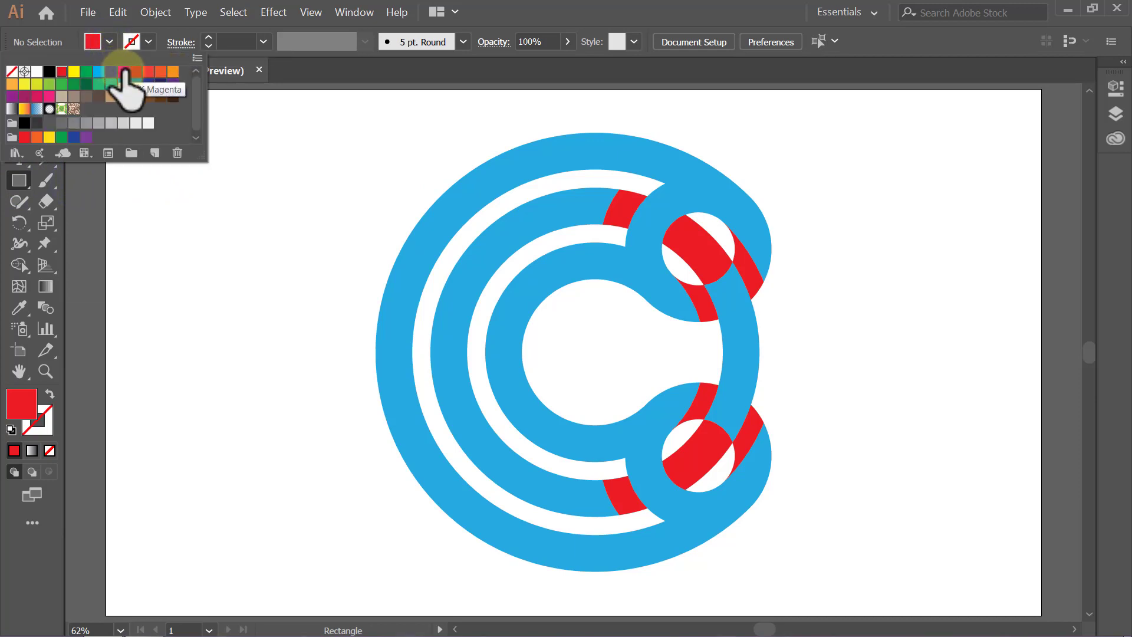
pyautogui.click(110, 42)
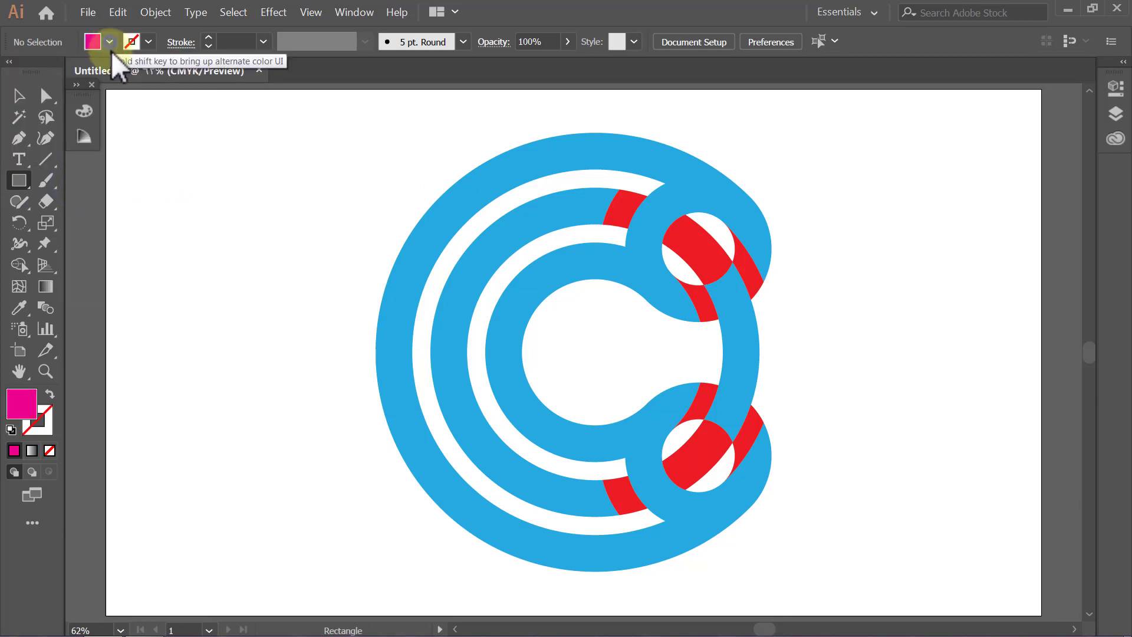
pyautogui.click(185, 150)
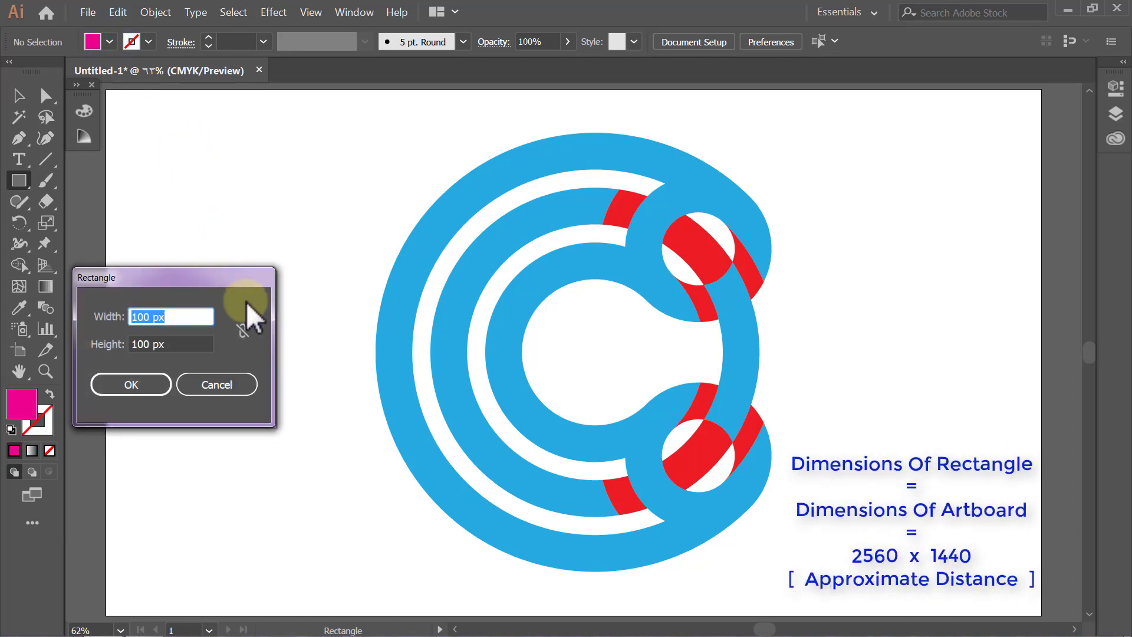
pyautogui.write('2560')
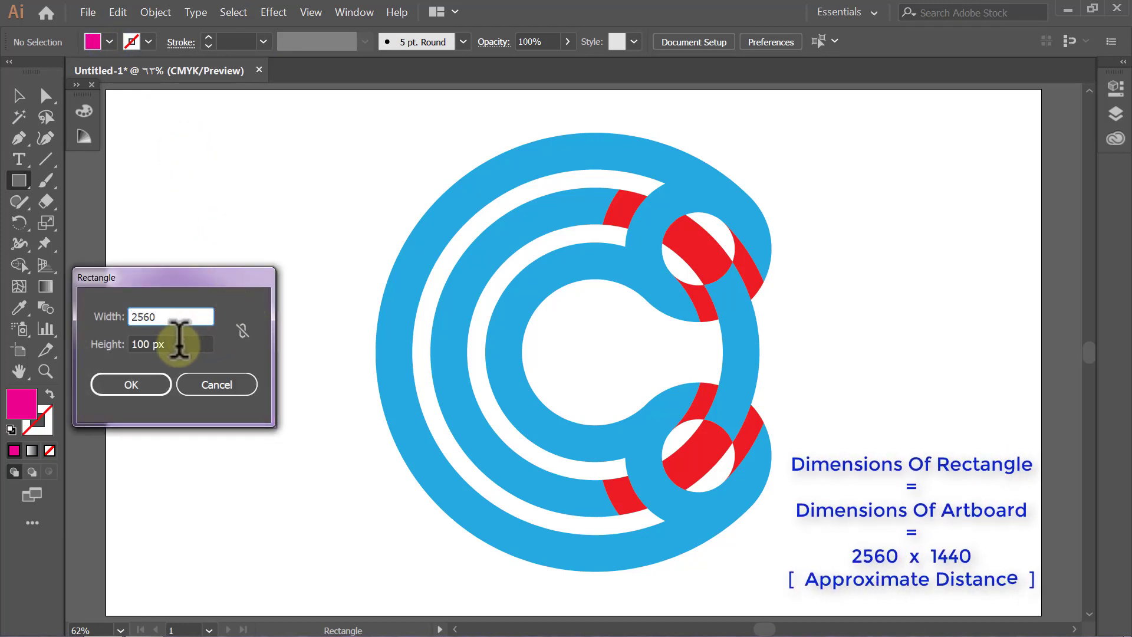
pyautogui.press('Tab')
pyautogui.write('1440')
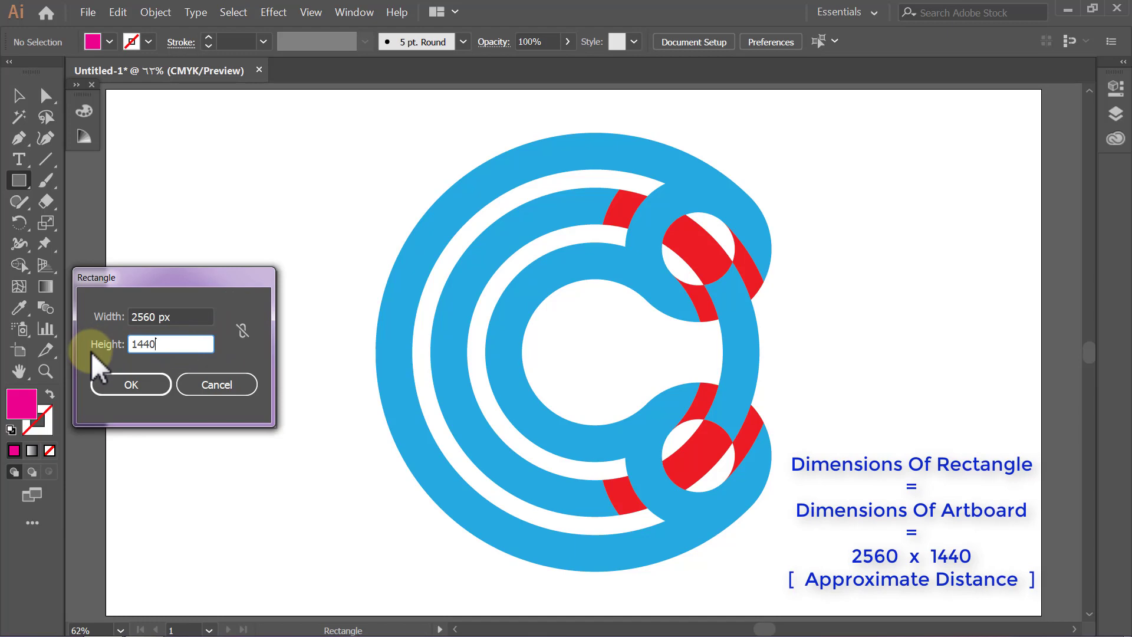
pyautogui.click(118, 384)
# - Centre the rectangle on the artboard and send it behind the logo
pyautogui.press('v')
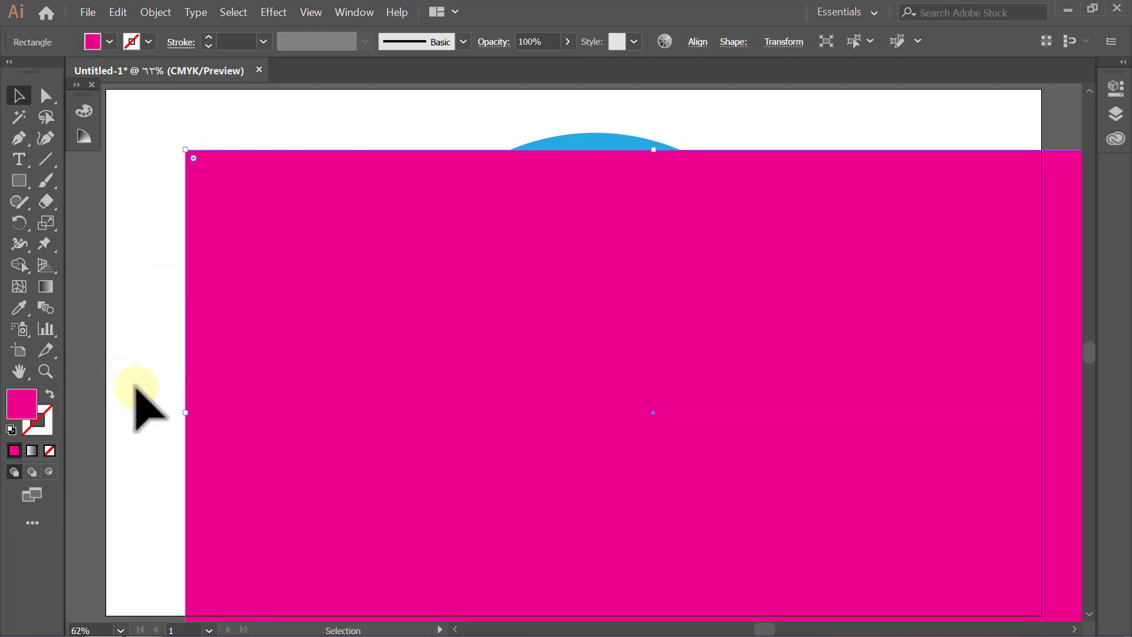
pyautogui.click(697, 42)
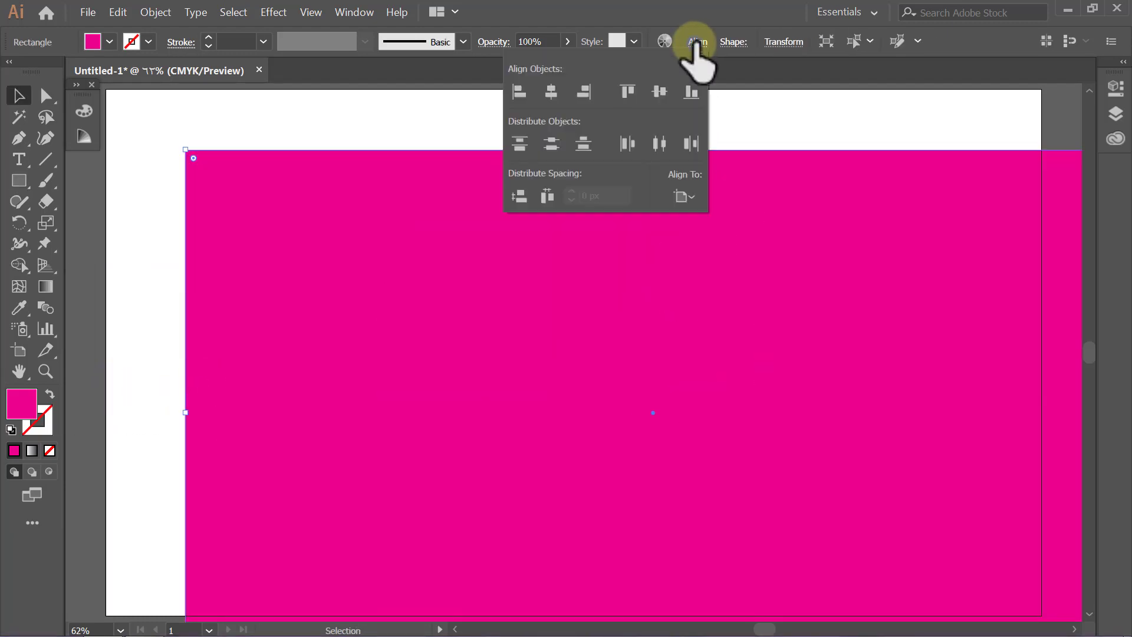
pyautogui.click(546, 93)
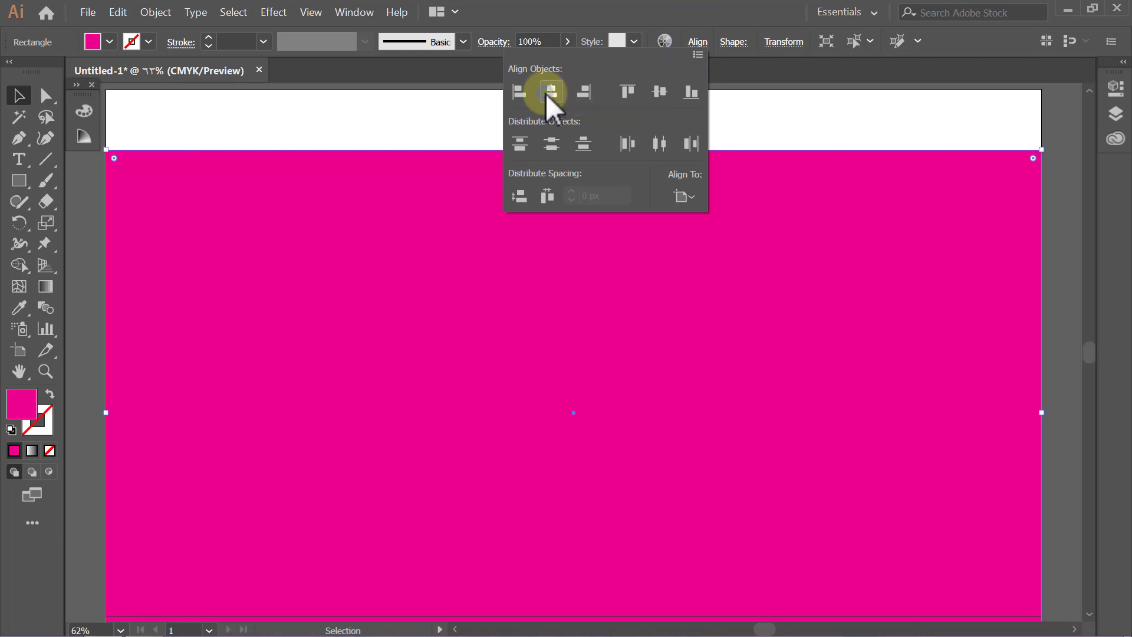
pyautogui.click(660, 90)
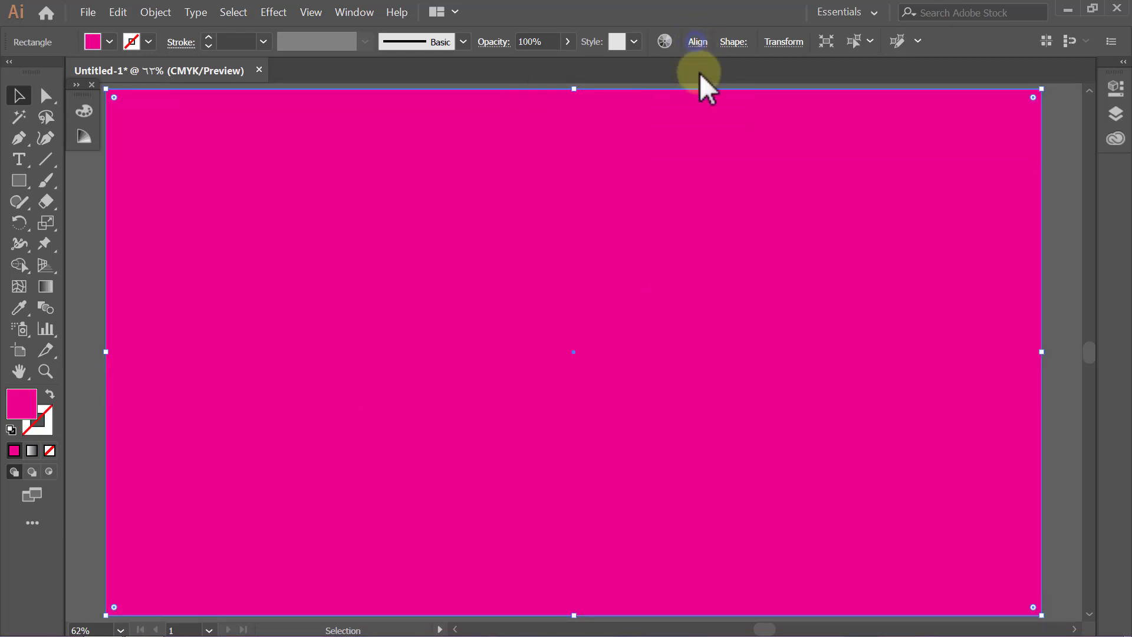
pyautogui.hotkey('ctrl', '[')
pyautogui.hotkey('ctrl', '[')
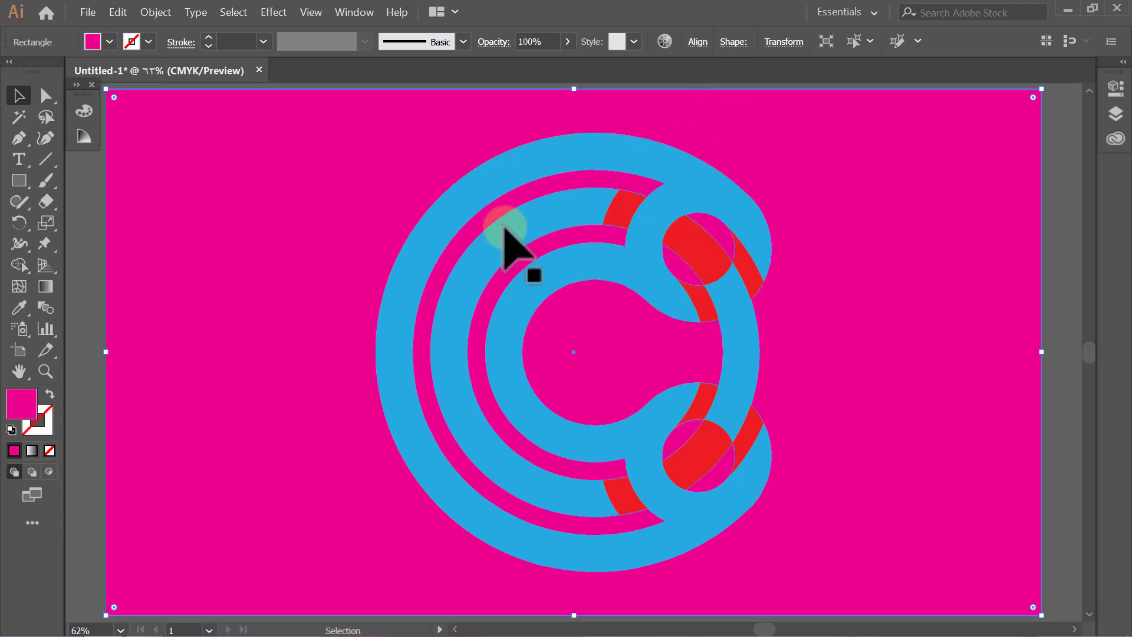
# - Give the rectangle a radial gradient with the centre stop set to RGB 255/205/5
pyautogui.doubleClick(46, 287)
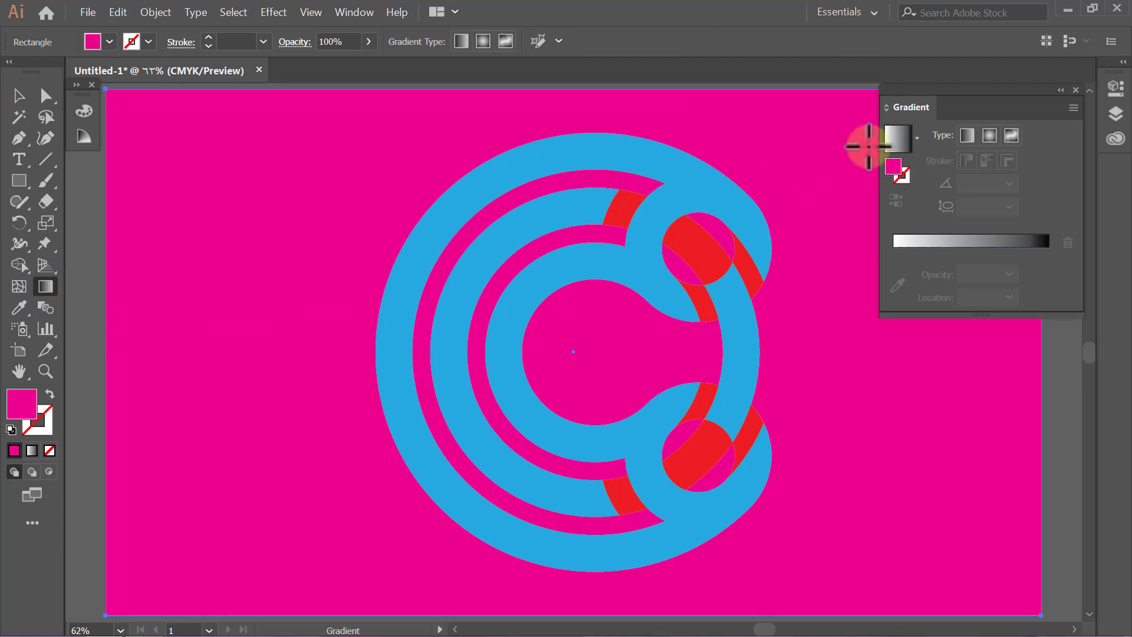
pyautogui.click(989, 135)
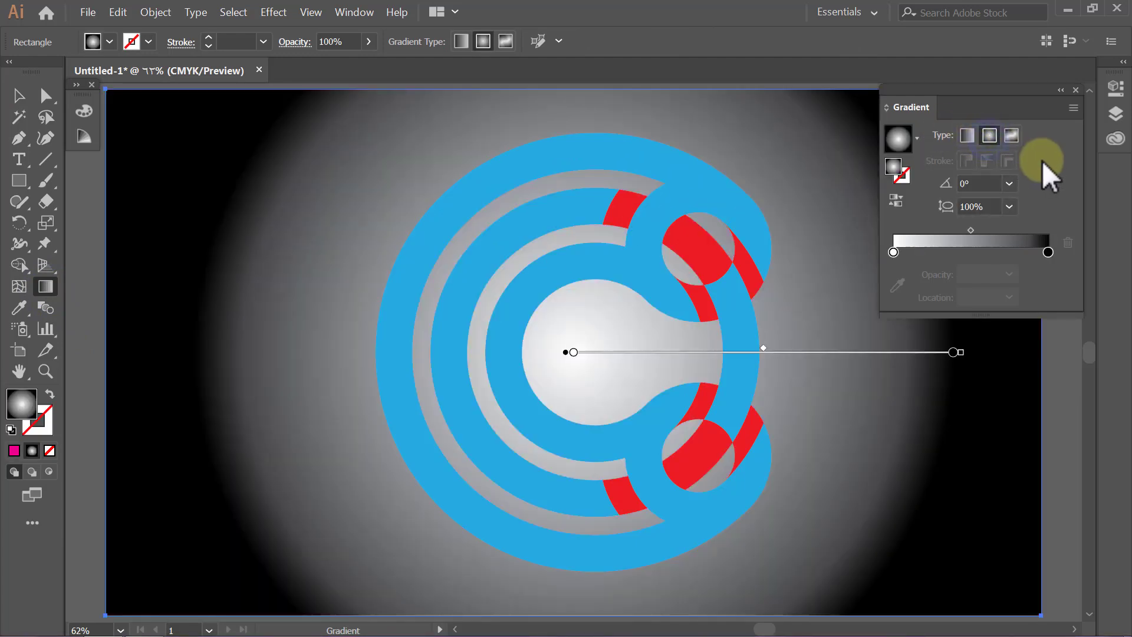
pyautogui.doubleClick(893, 255)
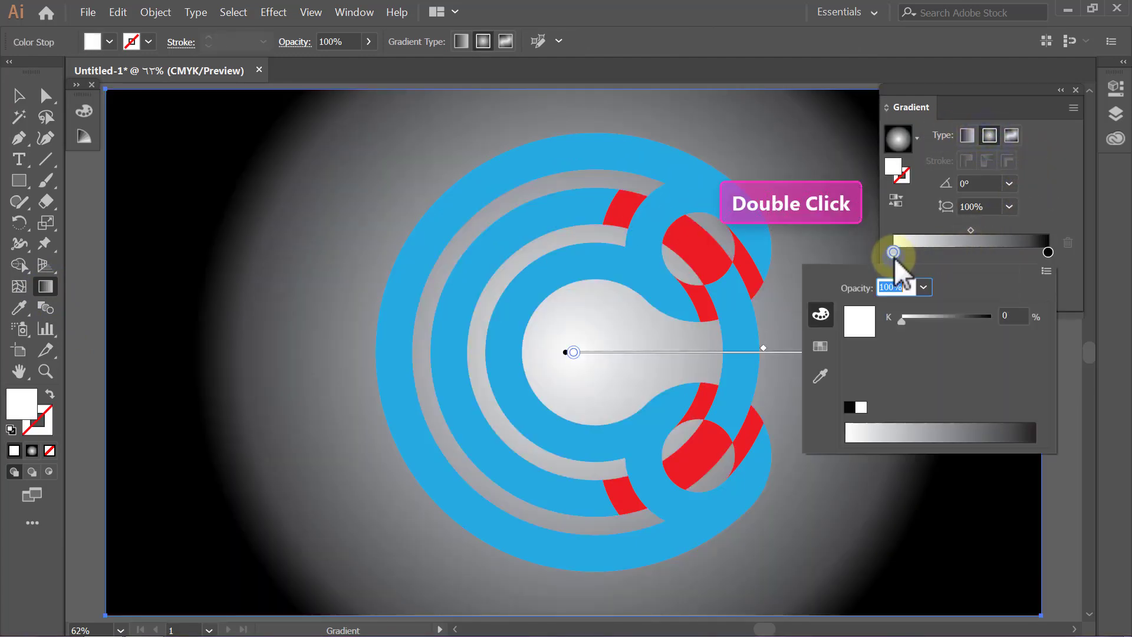
pyautogui.click(1046, 271)
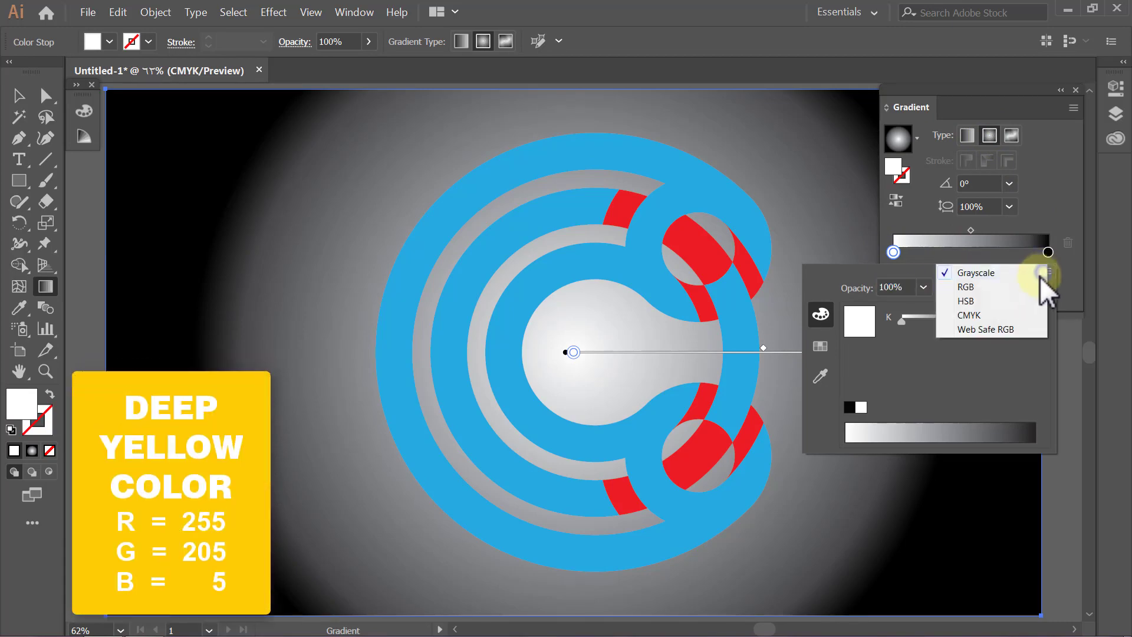
pyautogui.click(980, 286)
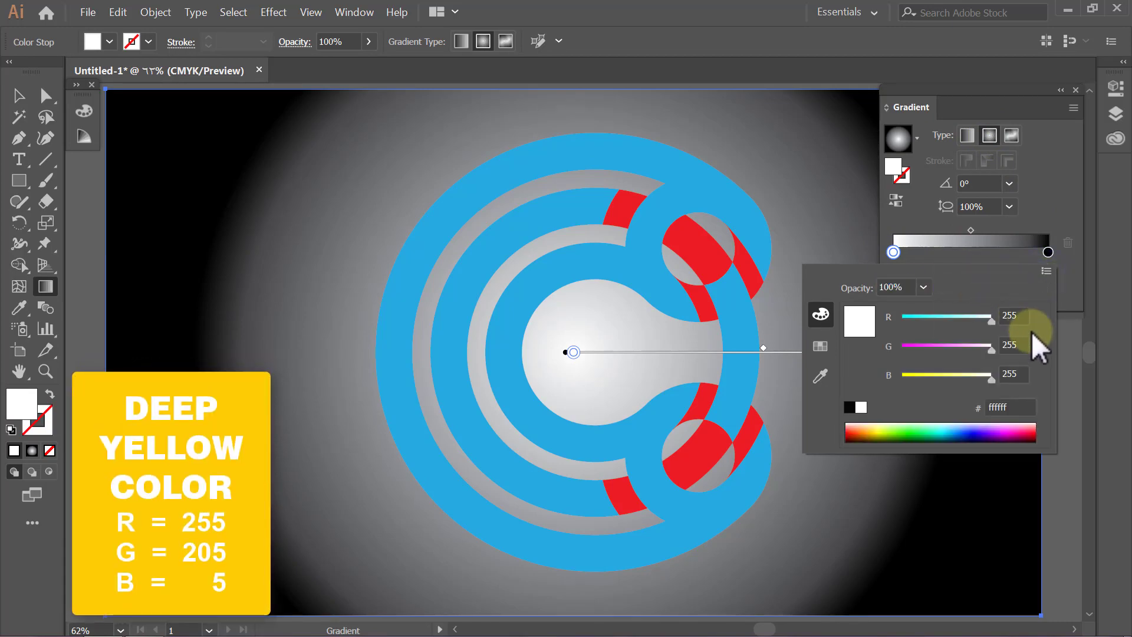
pyautogui.write('205')
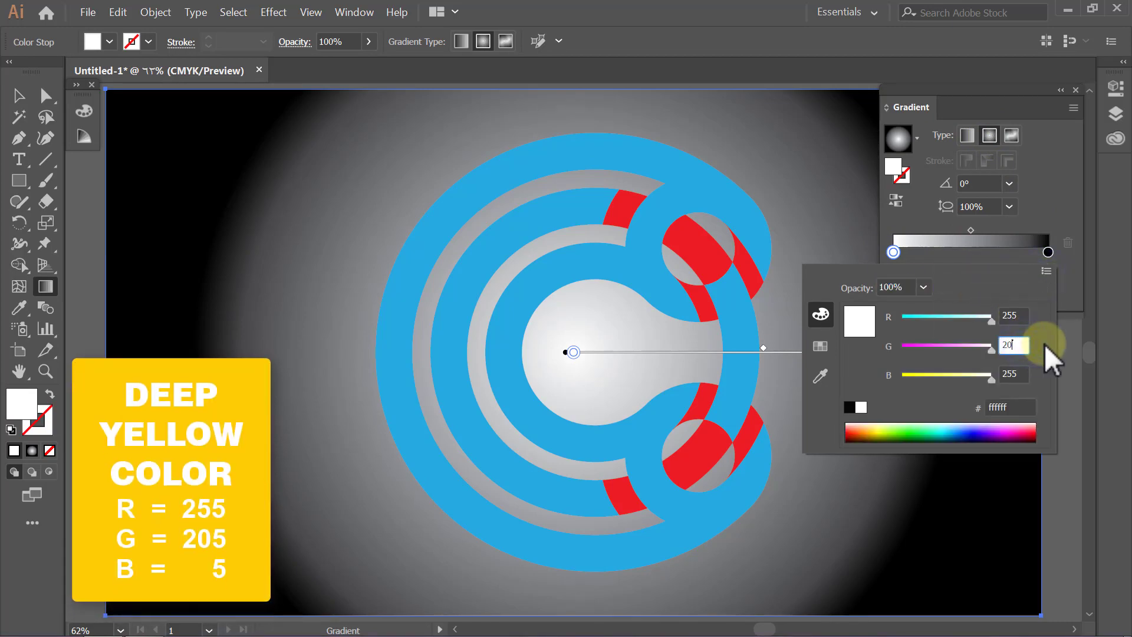
pyautogui.press('Tab')
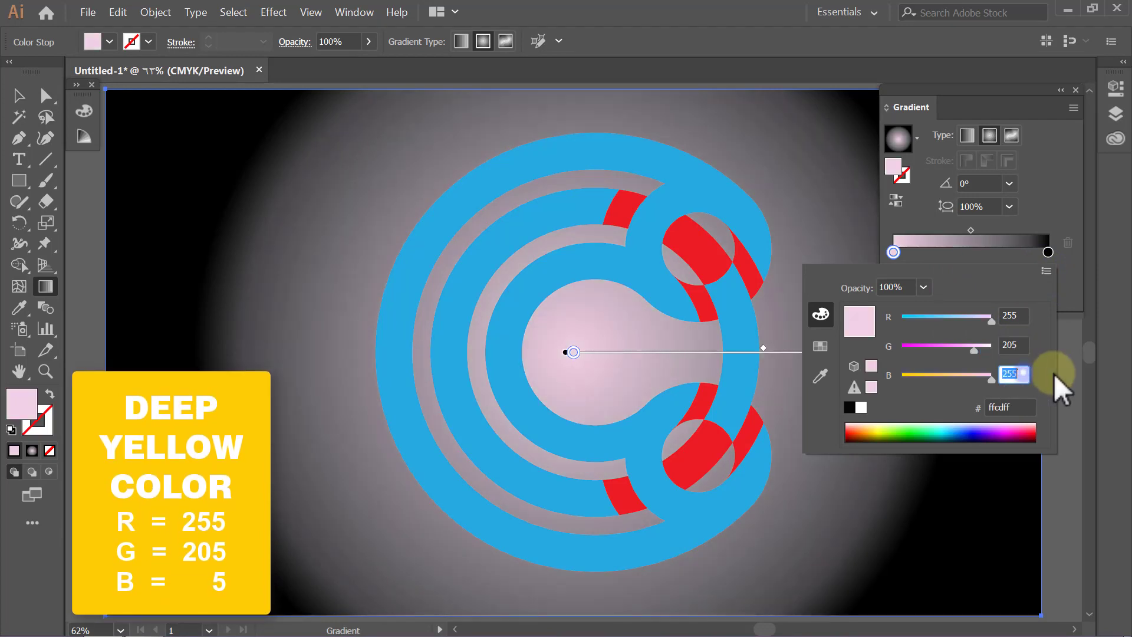
pyautogui.write('5')
pyautogui.press('Return')
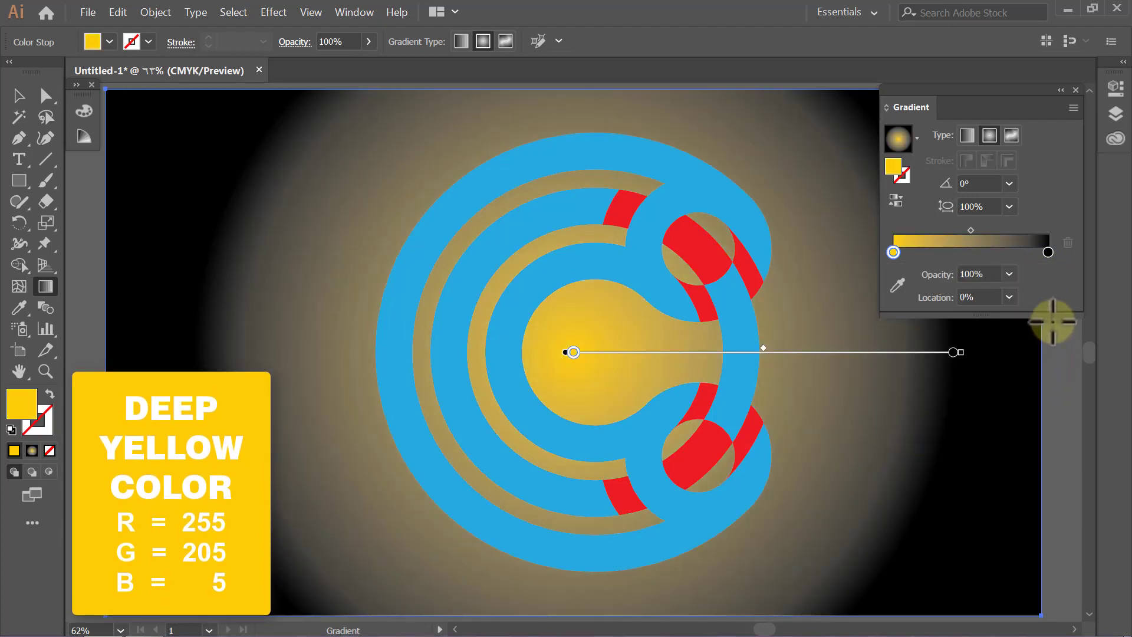
# - Set the outer gradient stop to the same deep yellow, RGB 255/205/5
pyautogui.doubleClick(1048, 252)
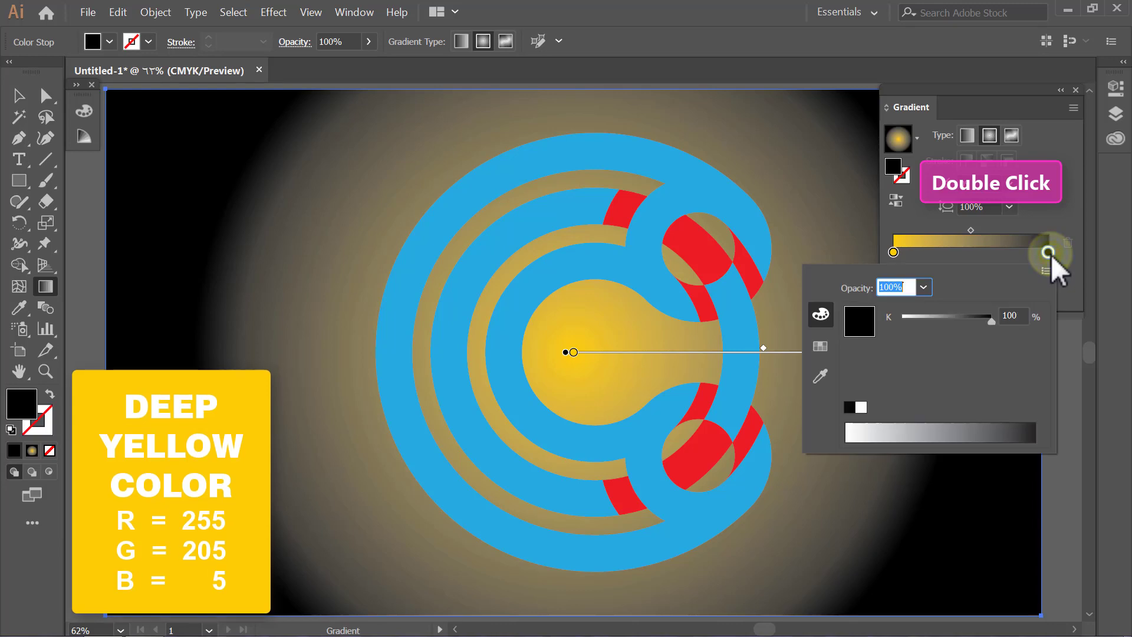
pyautogui.click(1048, 270)
pyautogui.click(966, 287)
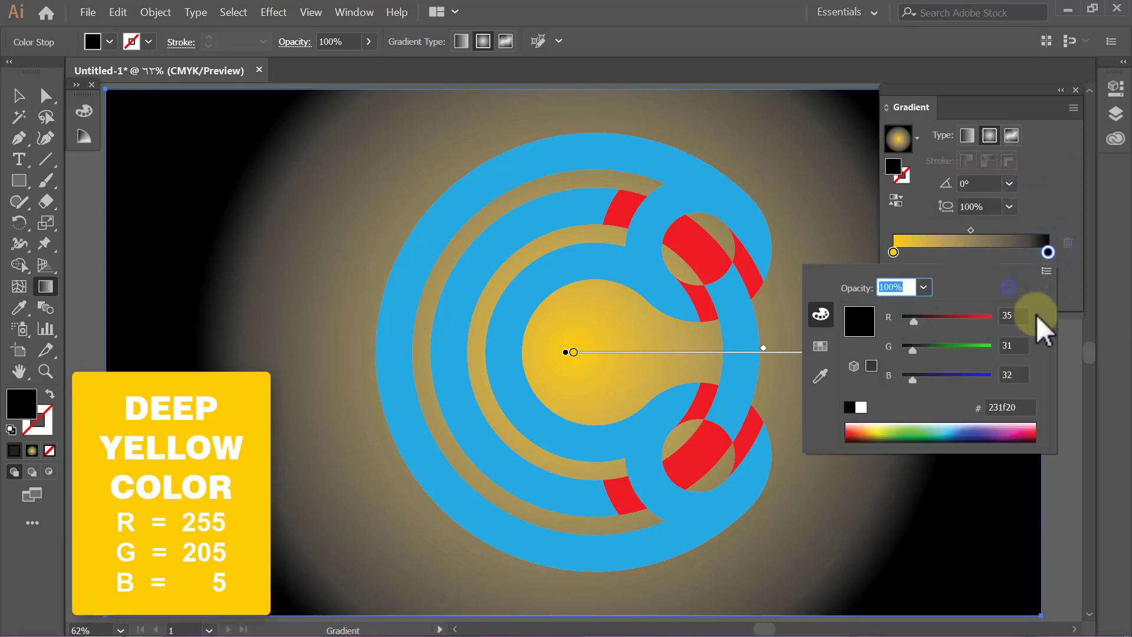
pyautogui.click(1019, 316)
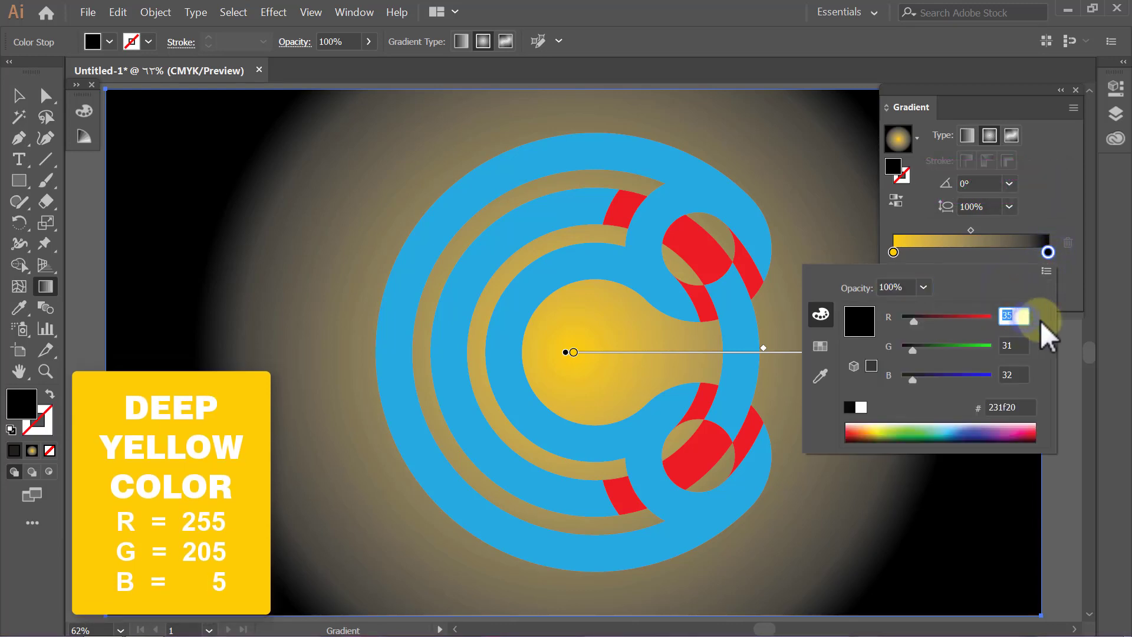
pyautogui.write('255')
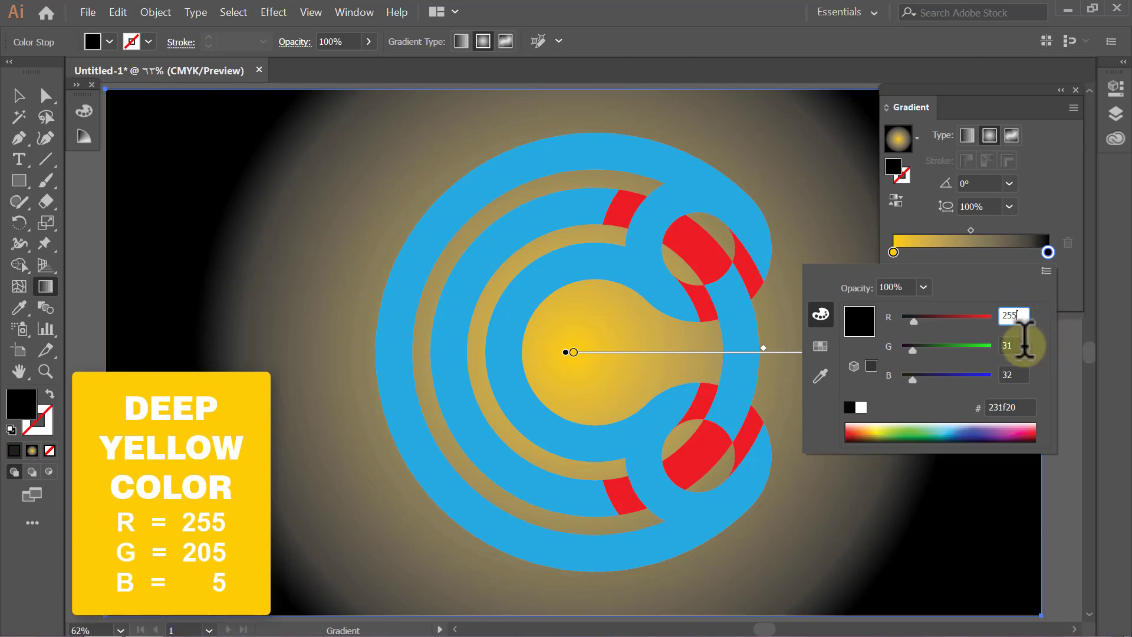
pyautogui.click(1025, 345)
pyautogui.write('205')
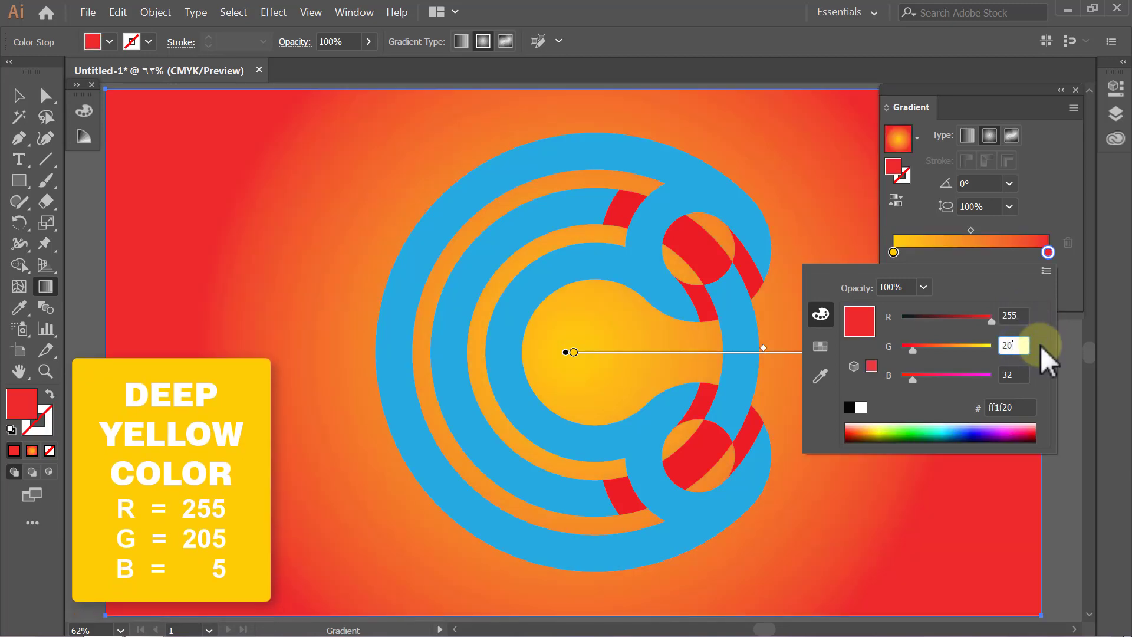
pyautogui.click(1020, 375)
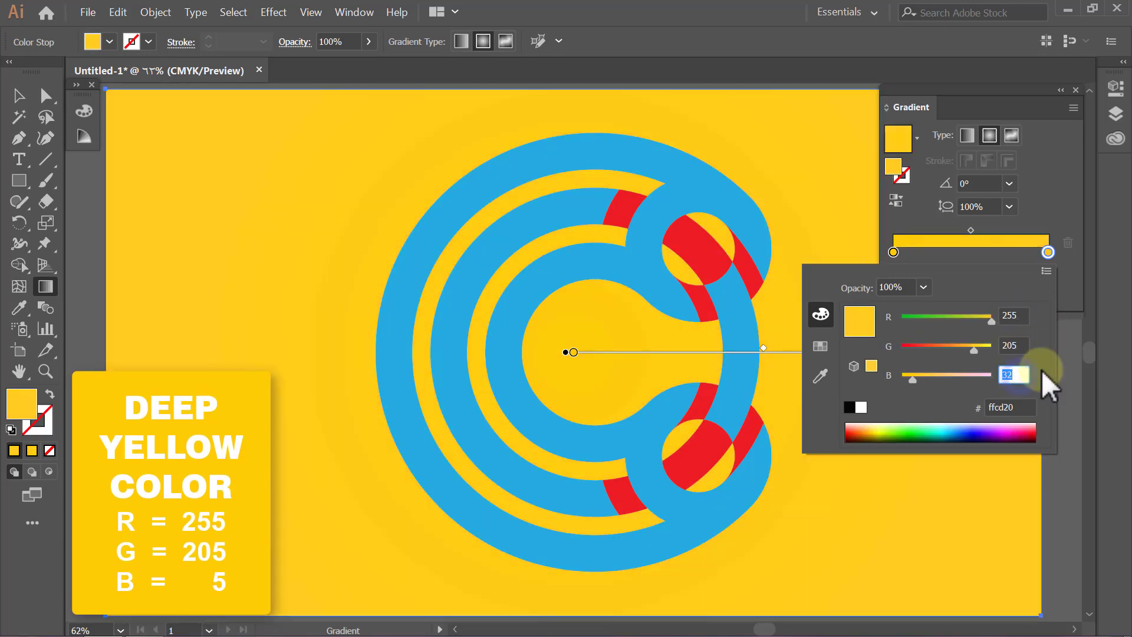
pyautogui.write('5')
pyautogui.press('Return')
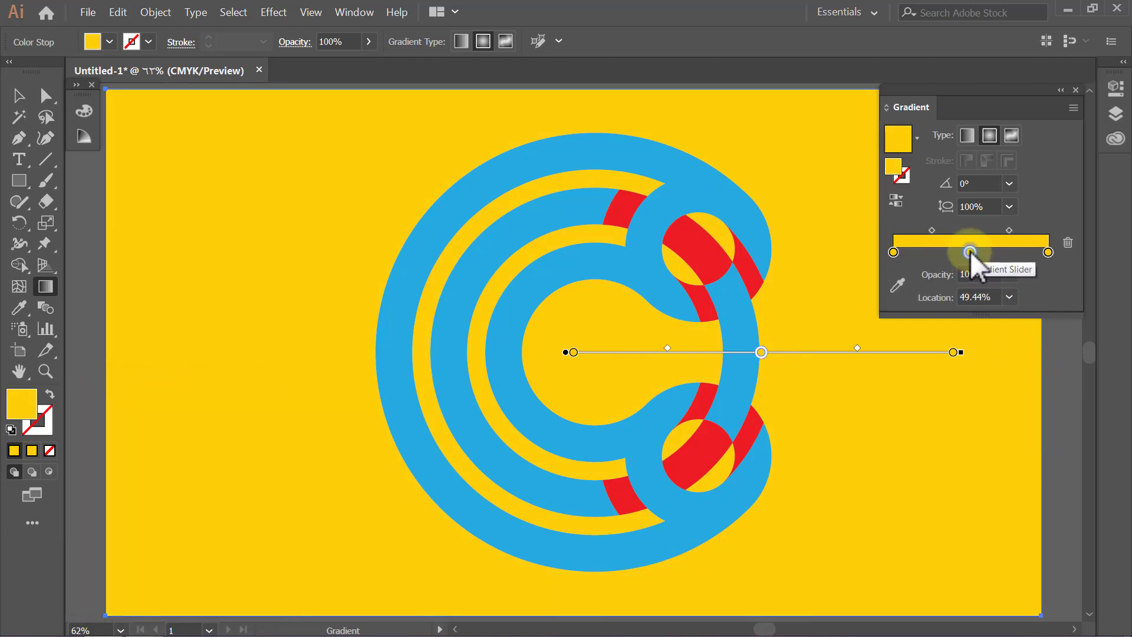
# - Move the background gradient's middle stop to the 50% location
pyautogui.click(1009, 296)
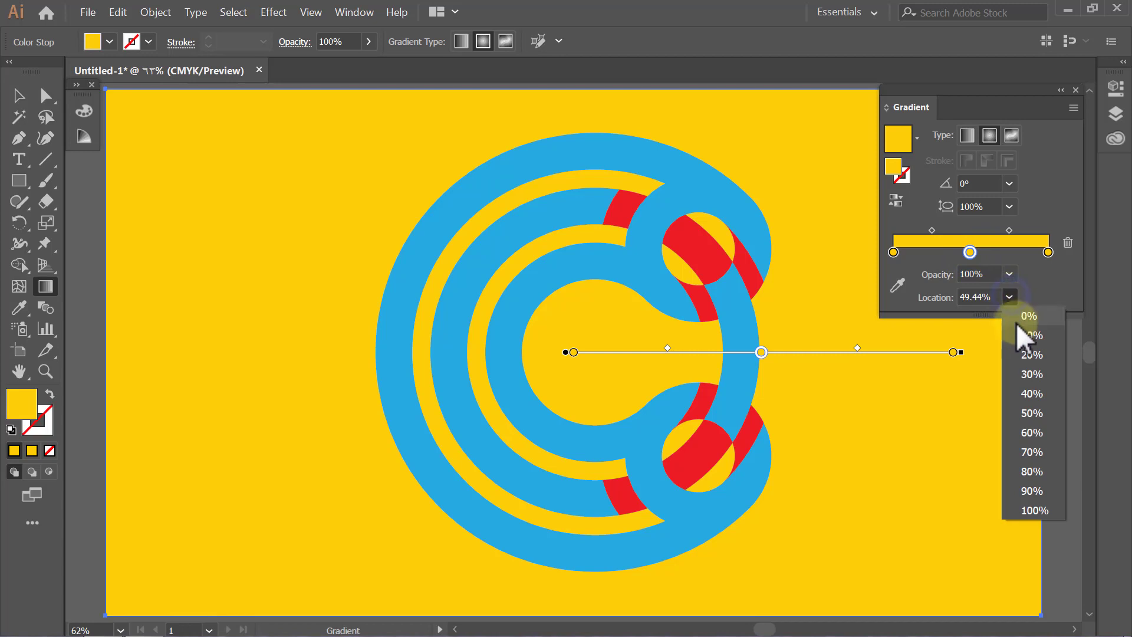
pyautogui.click(1041, 407)
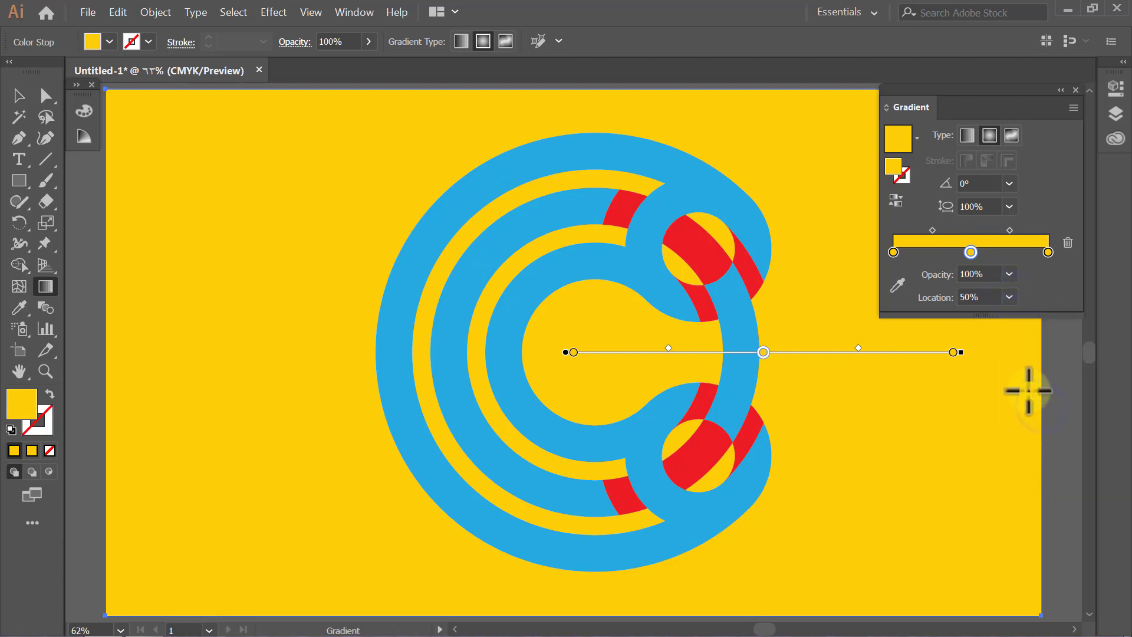
pyautogui.doubleClick(971, 254)
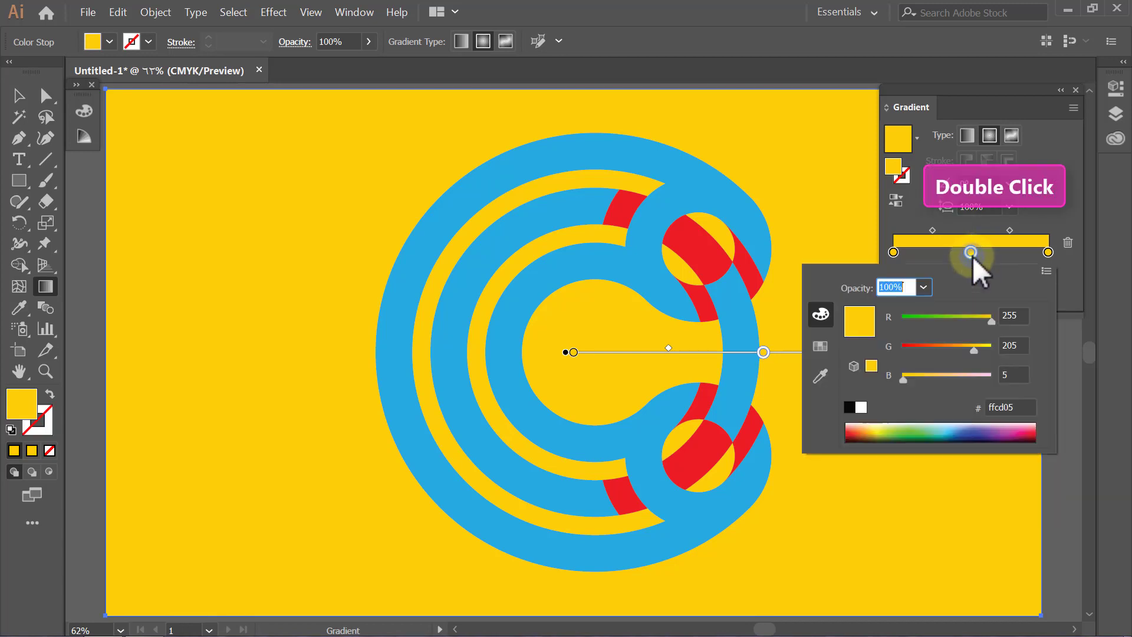
# - Colour the middle stop orange (R242 G103 B34) and widen the radial gradient past the artboard
pyautogui.doubleClick(1024, 316)
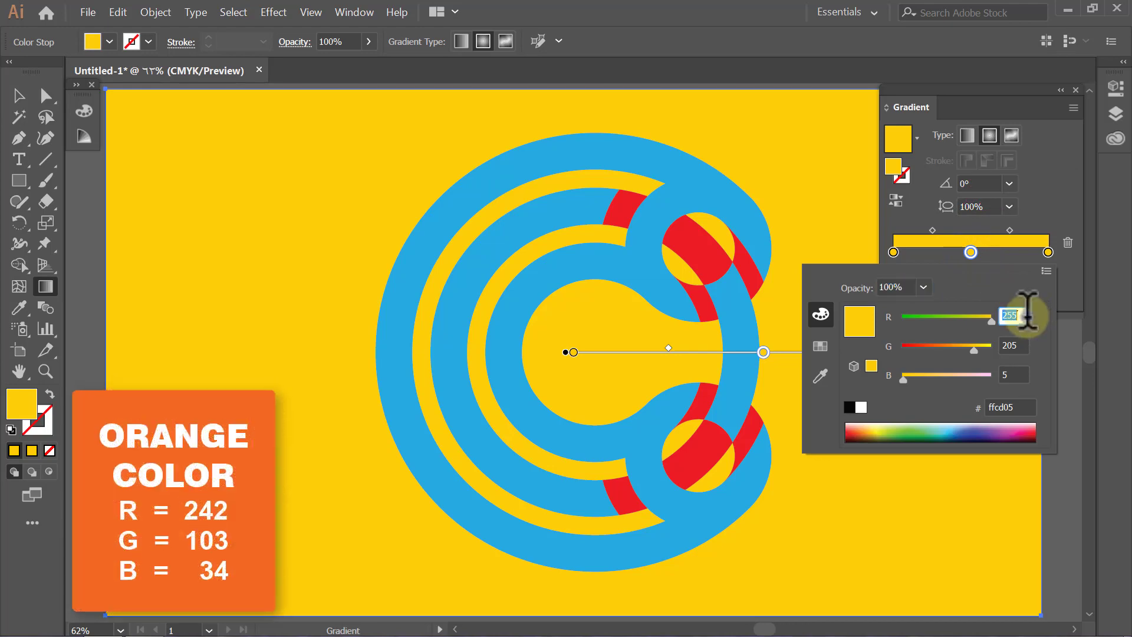
pyautogui.write('242')
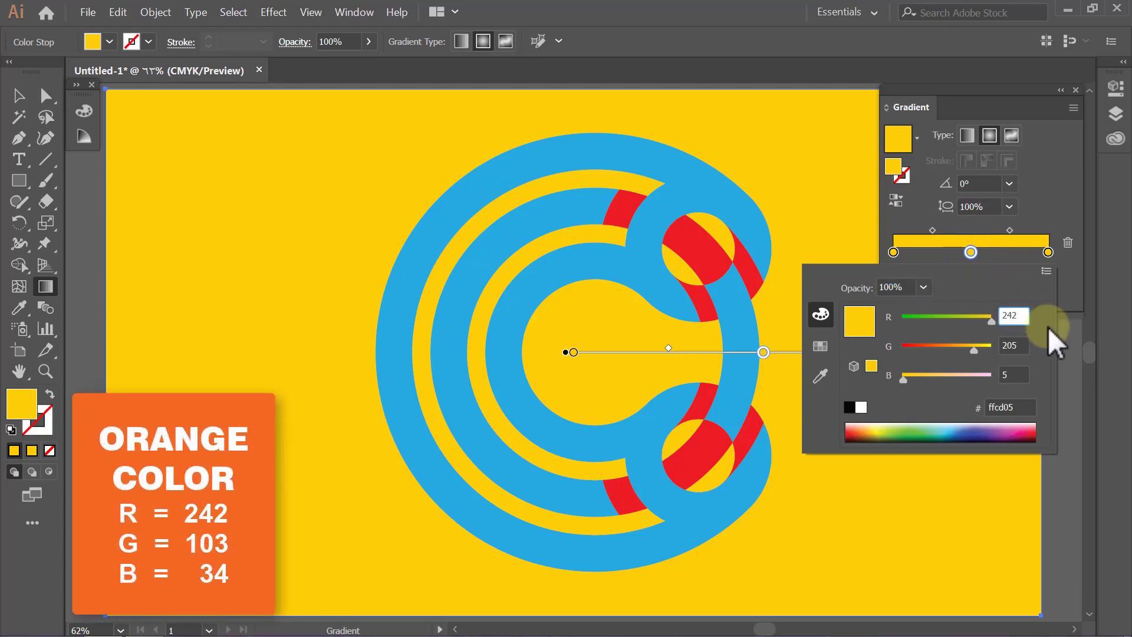
pyautogui.doubleClick(1024, 344)
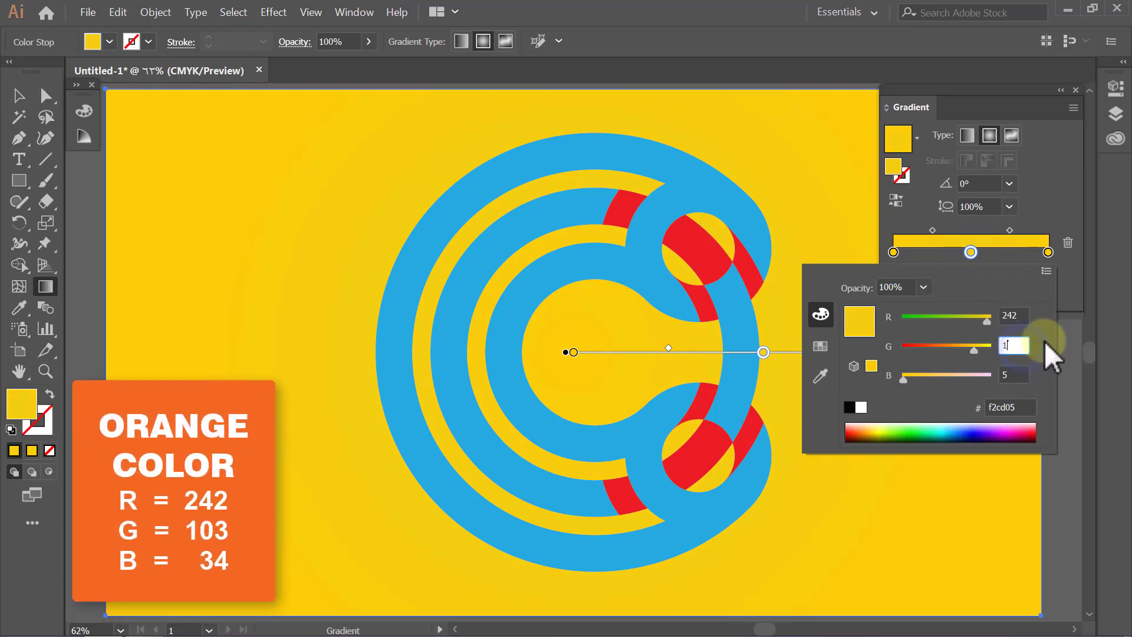
pyautogui.write('103')
pyautogui.press('Tab')
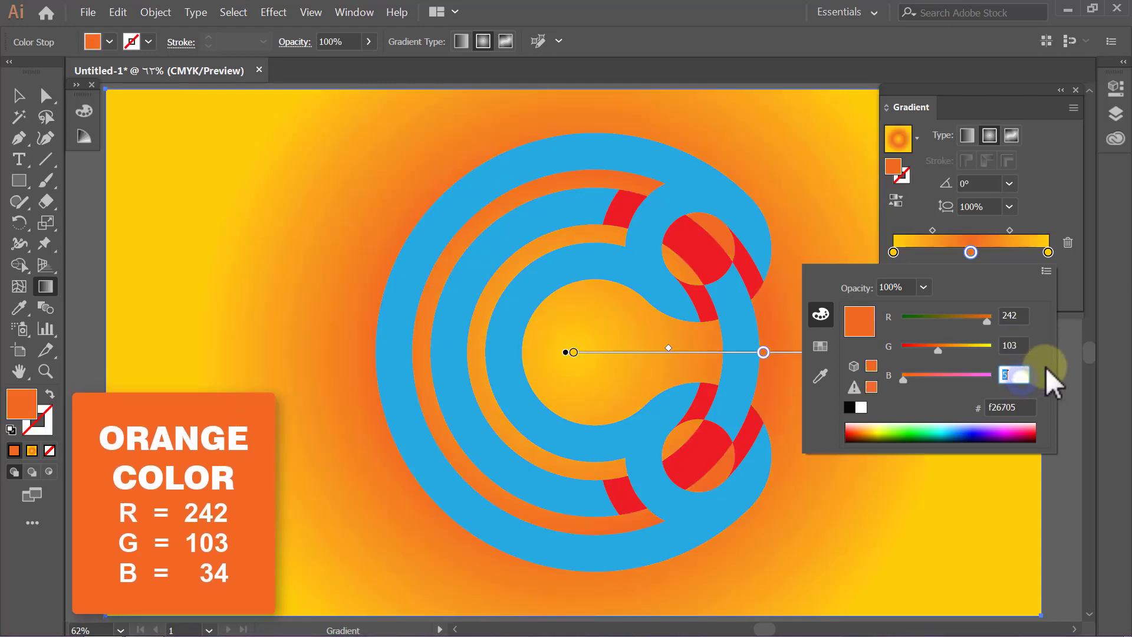
pyautogui.write('34')
pyautogui.press('Return')
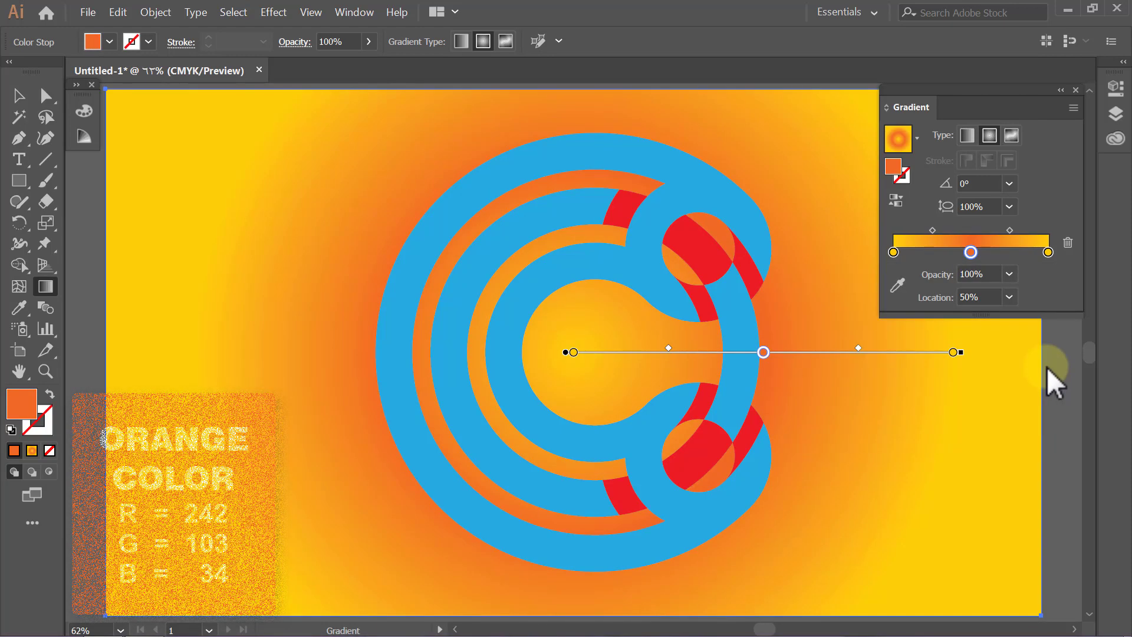
pyautogui.hotkey('ctrl', '-')
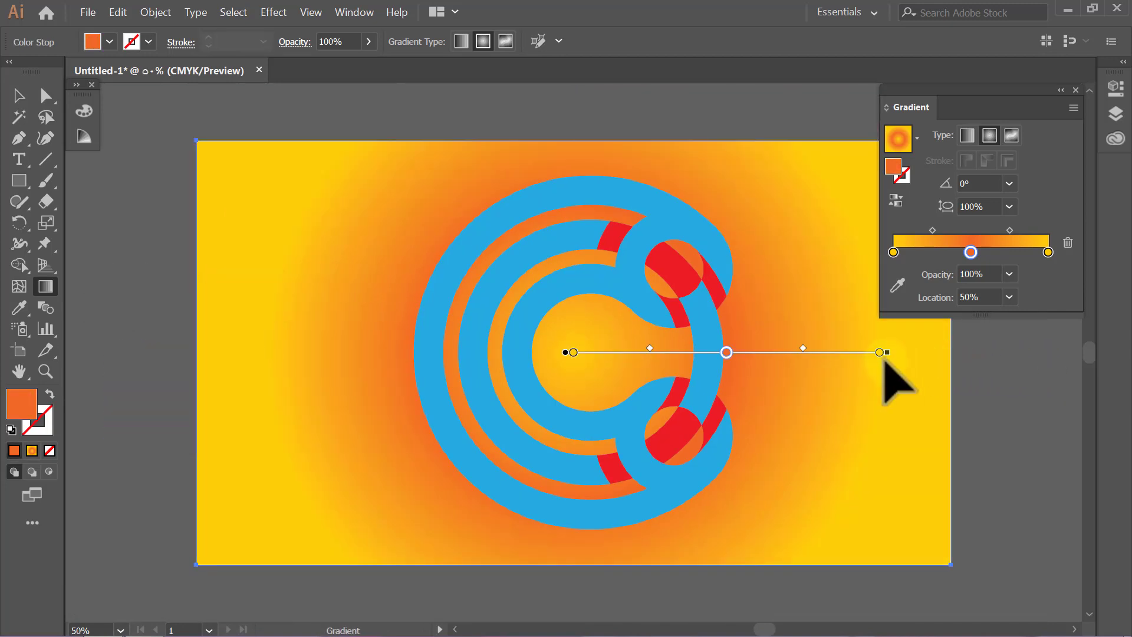
pyautogui.moveTo(886, 355); pyautogui.dragTo(1008, 361)
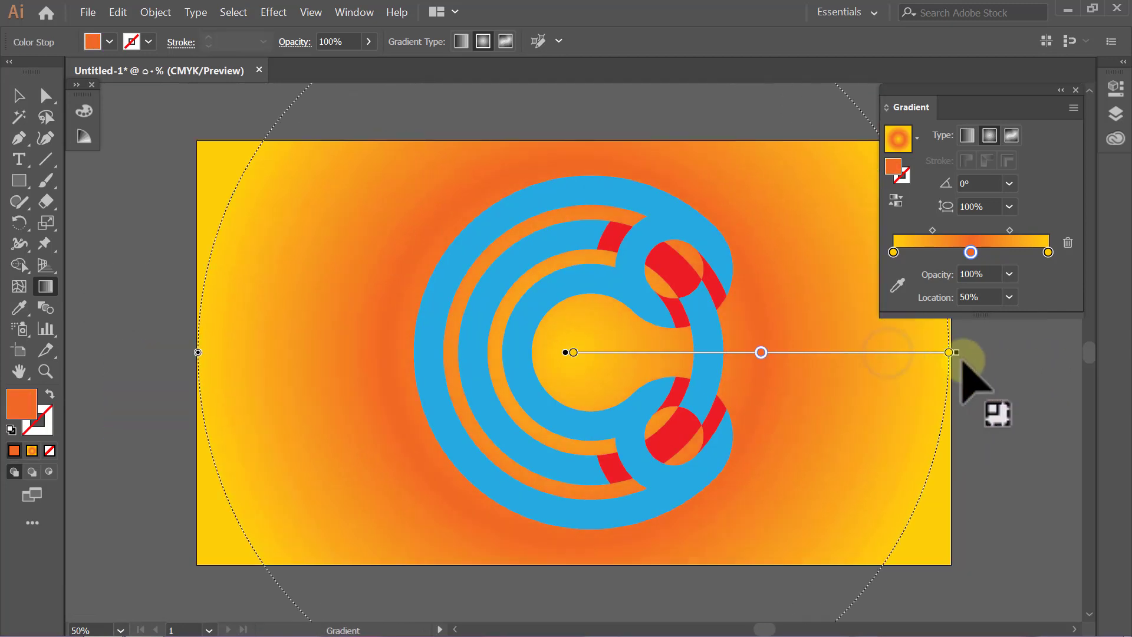
# - Deselect, close the Gradient panel and fit the whole artboard in the window
pyautogui.press('v')
pyautogui.click(1023, 402)
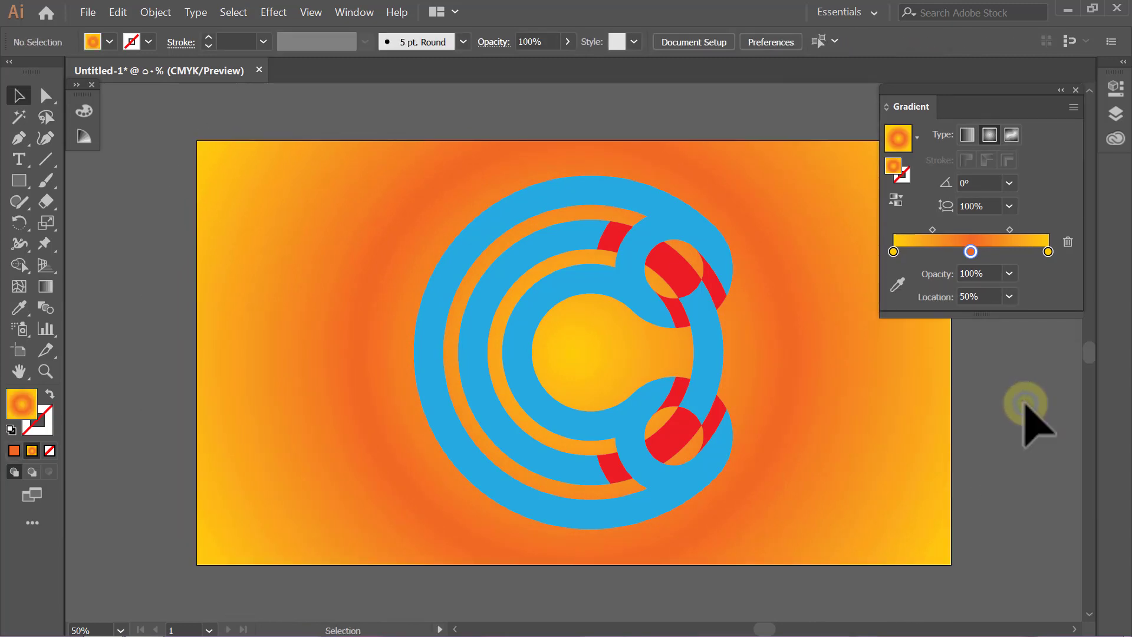
pyautogui.click(1075, 91)
pyautogui.hotkey('ctrl', '0')
pyautogui.hotkey('ctrl', '0')
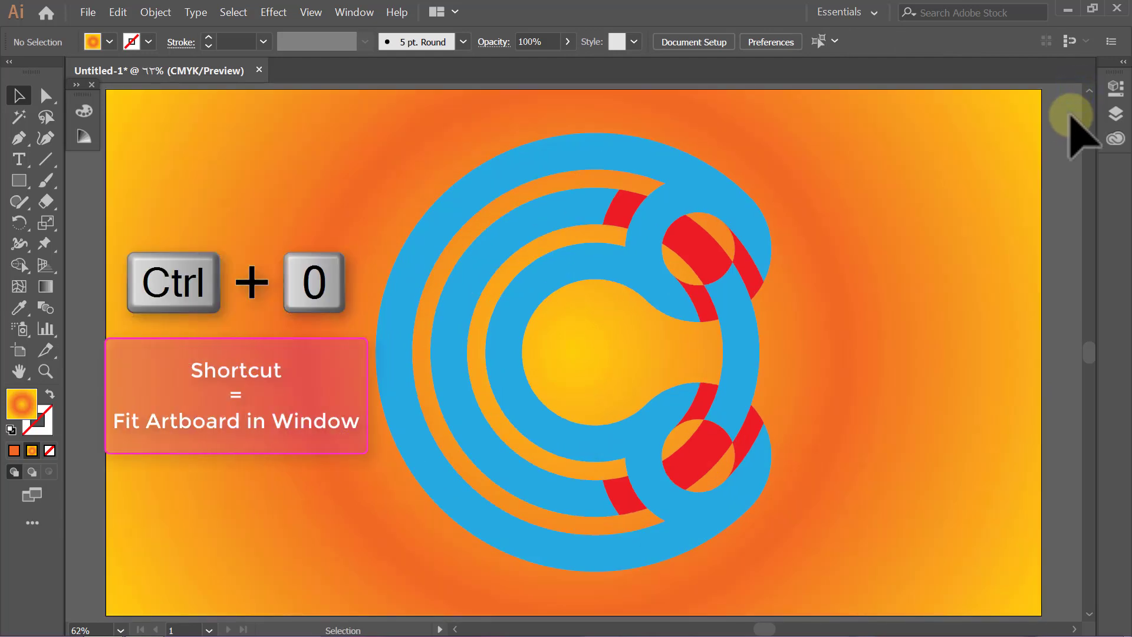
# - Lock the gradient background rectangle with Object > Lock > Selection
pyautogui.click(1002, 133)
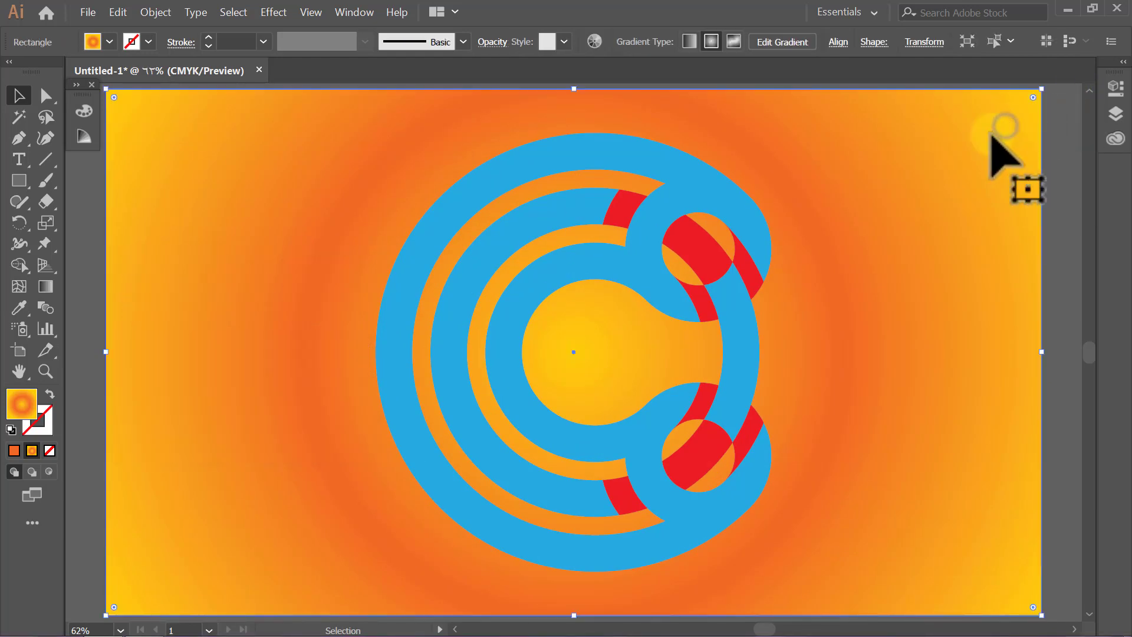
pyautogui.click(152, 12)
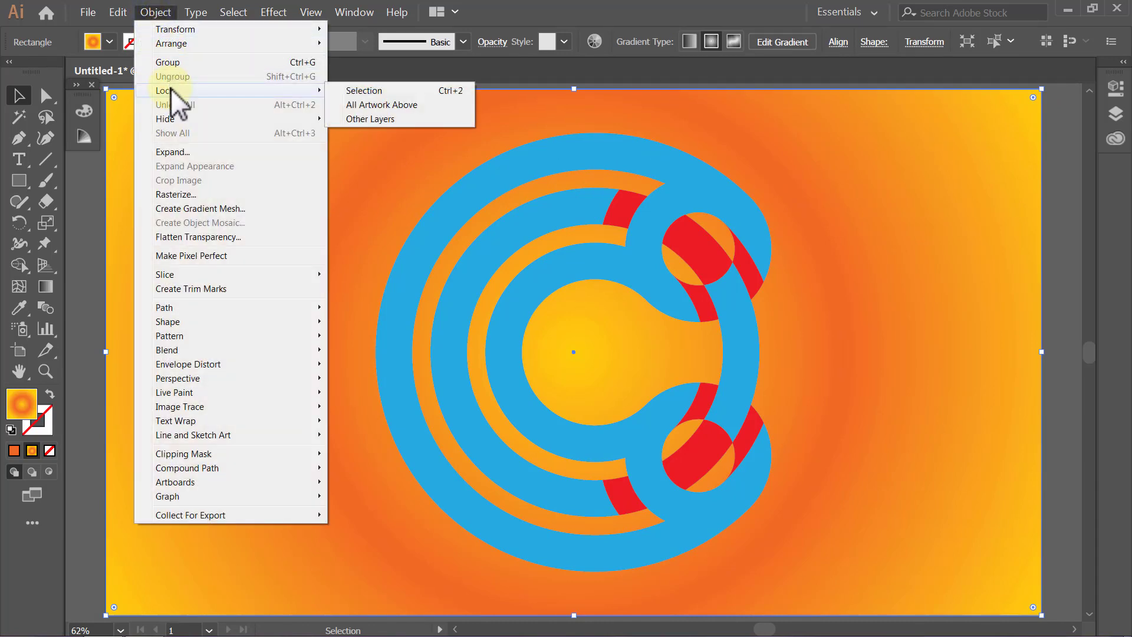
pyautogui.click(349, 90)
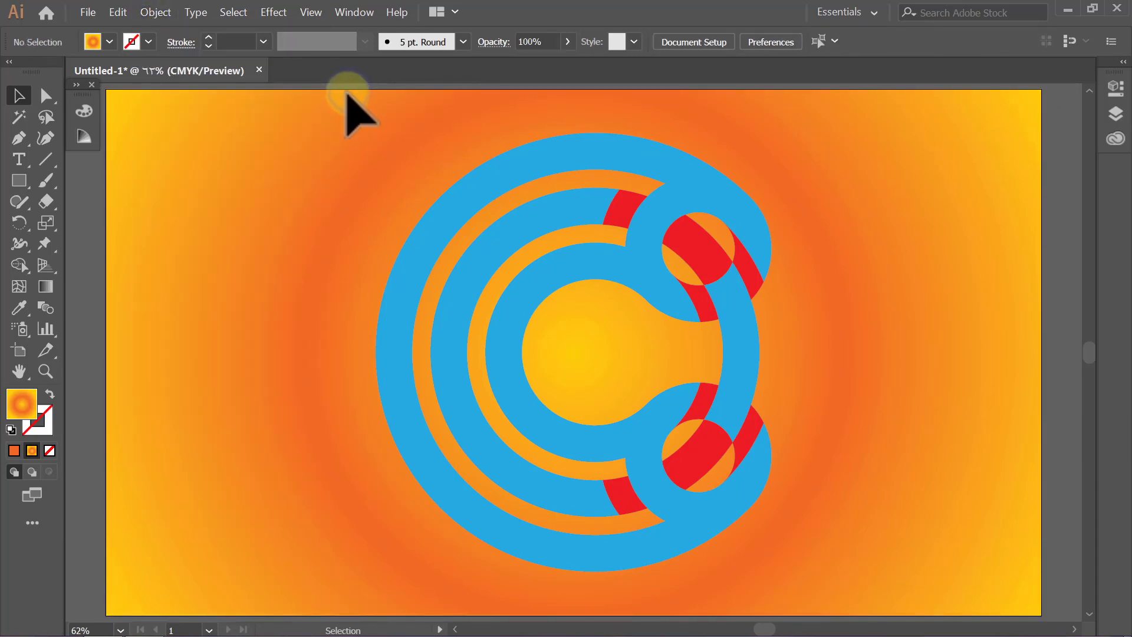
pyautogui.click(455, 215)
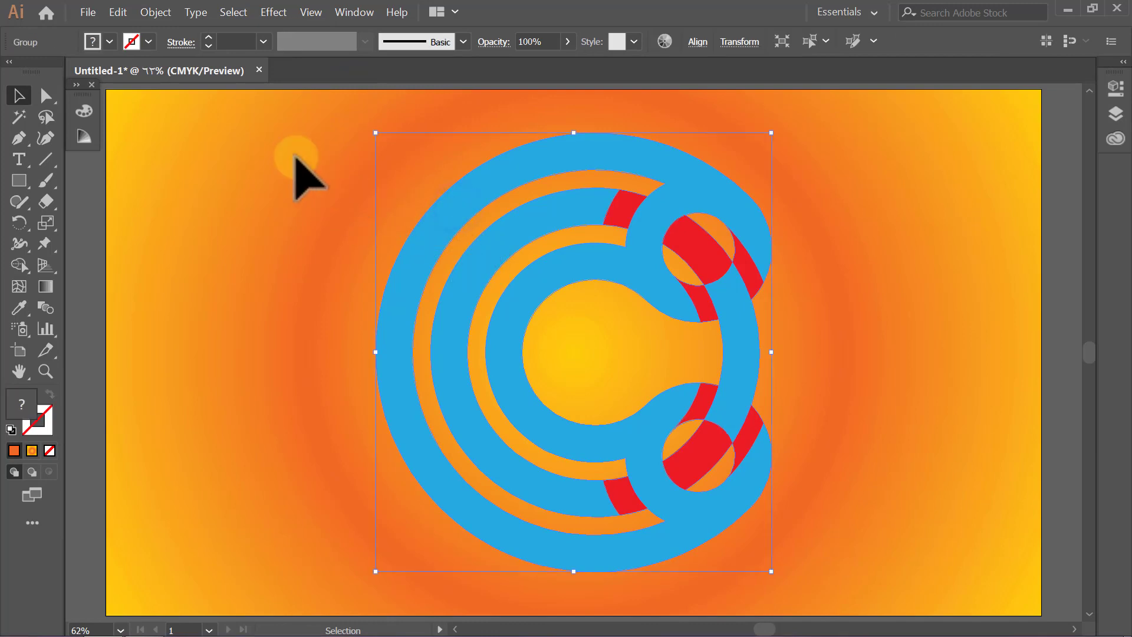
# - Ungroup the C logo artwork and clear the selection
pyautogui.click(156, 13)
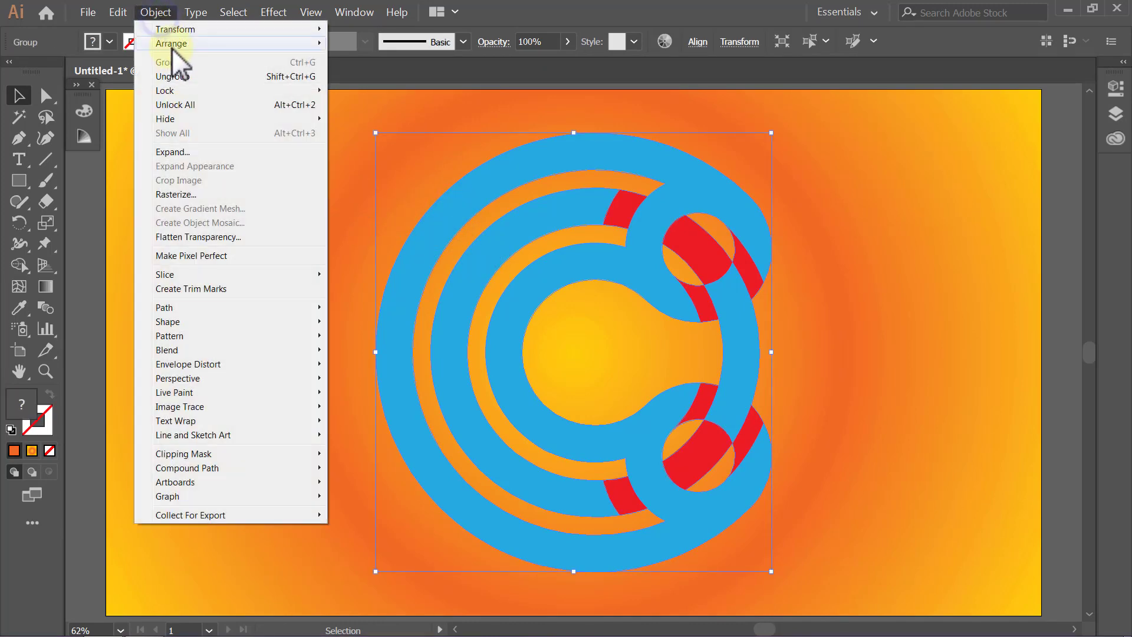
pyautogui.click(176, 76)
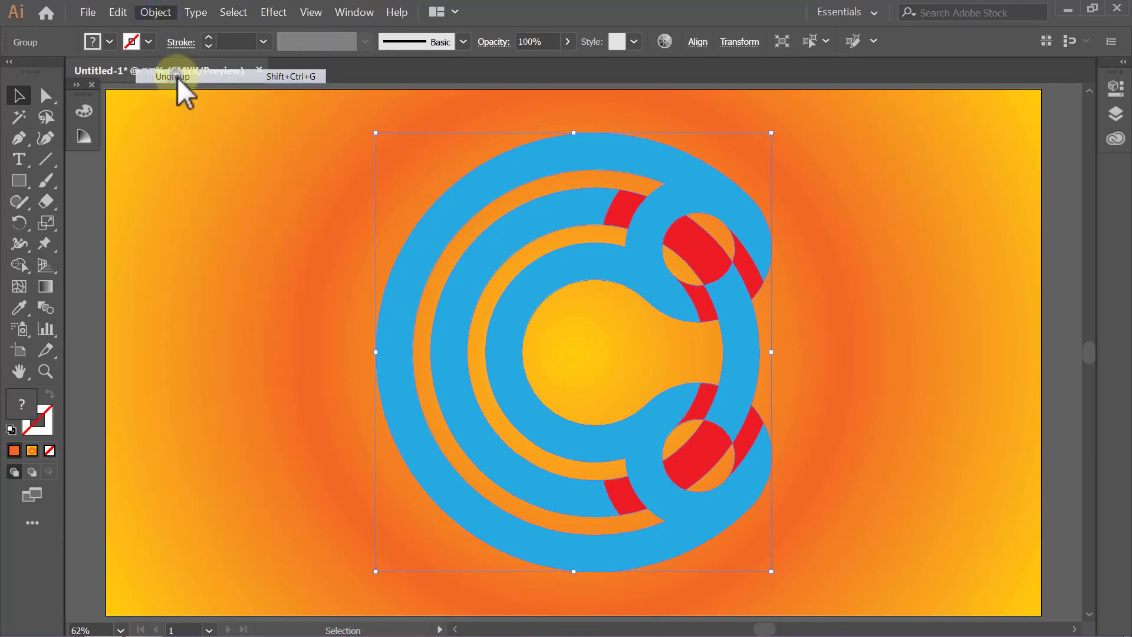
pyautogui.click(202, 137)
# - Fill the blue interlocking C shape with white
pyautogui.click(425, 231)
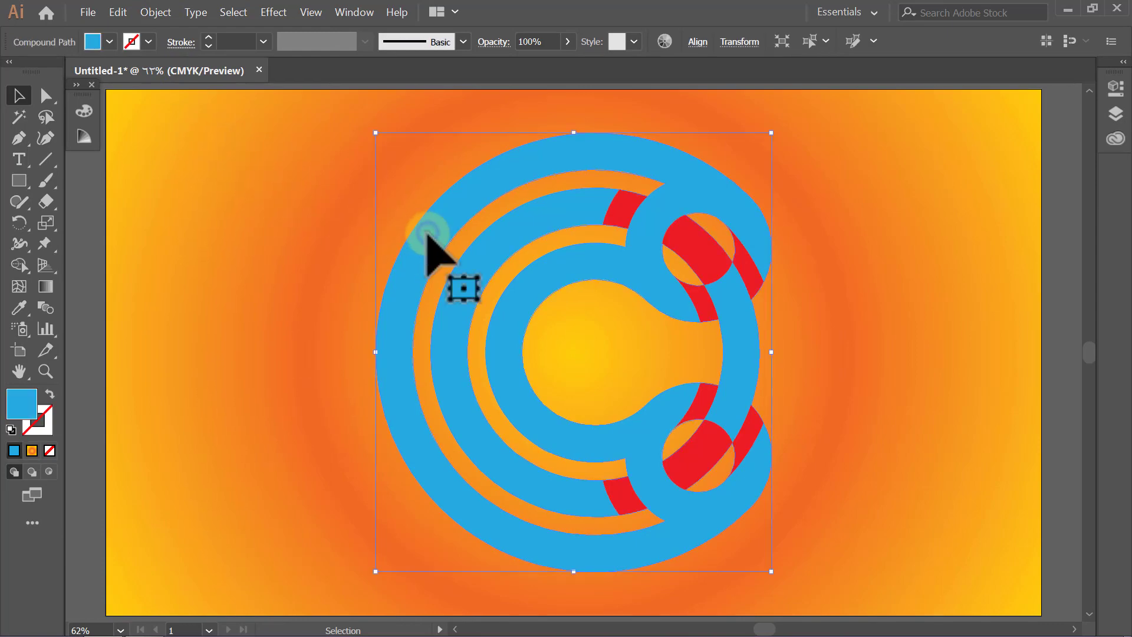
pyautogui.click(84, 111)
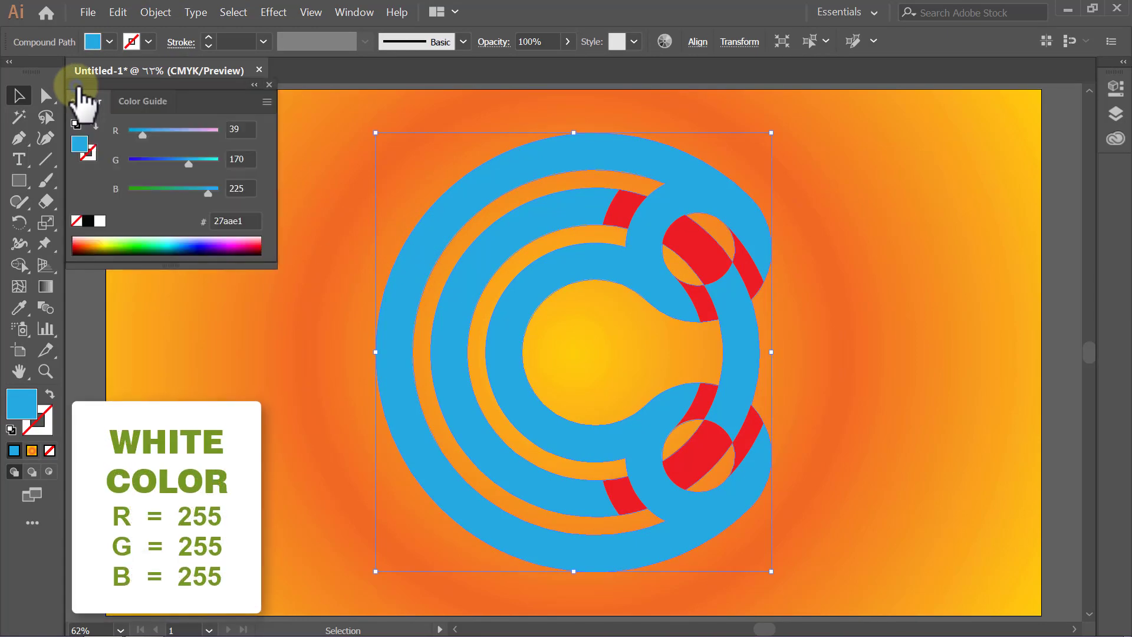
pyautogui.click(100, 220)
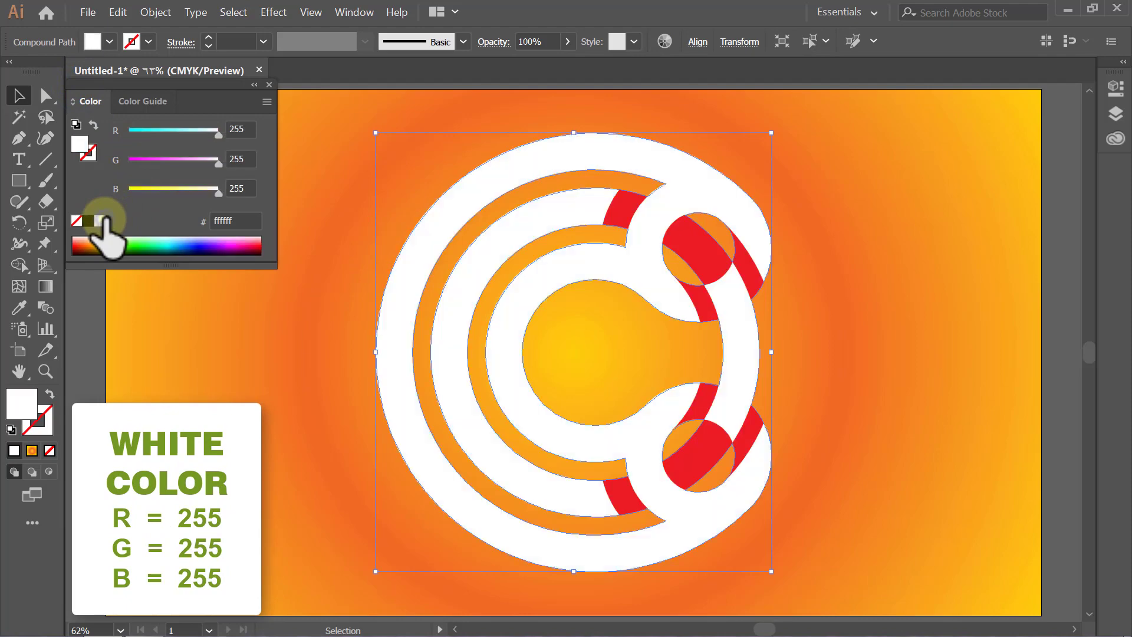
pyautogui.click(269, 85)
pyautogui.click(277, 120)
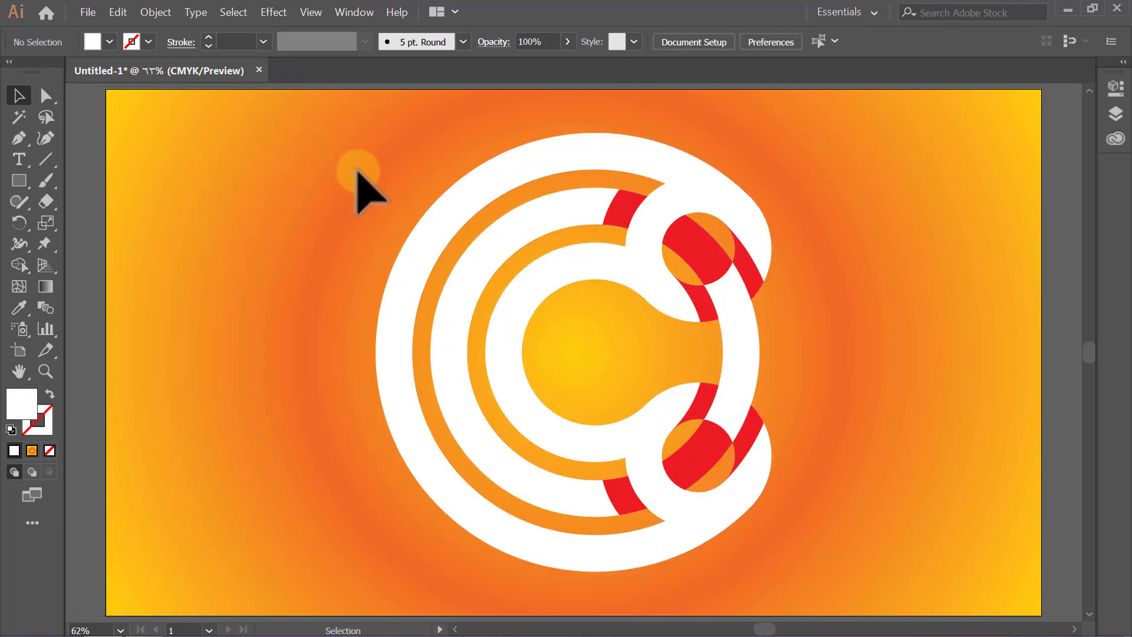
# - Give the top red segment a linear gradient and delete its middle stop
pyautogui.click(613, 205)
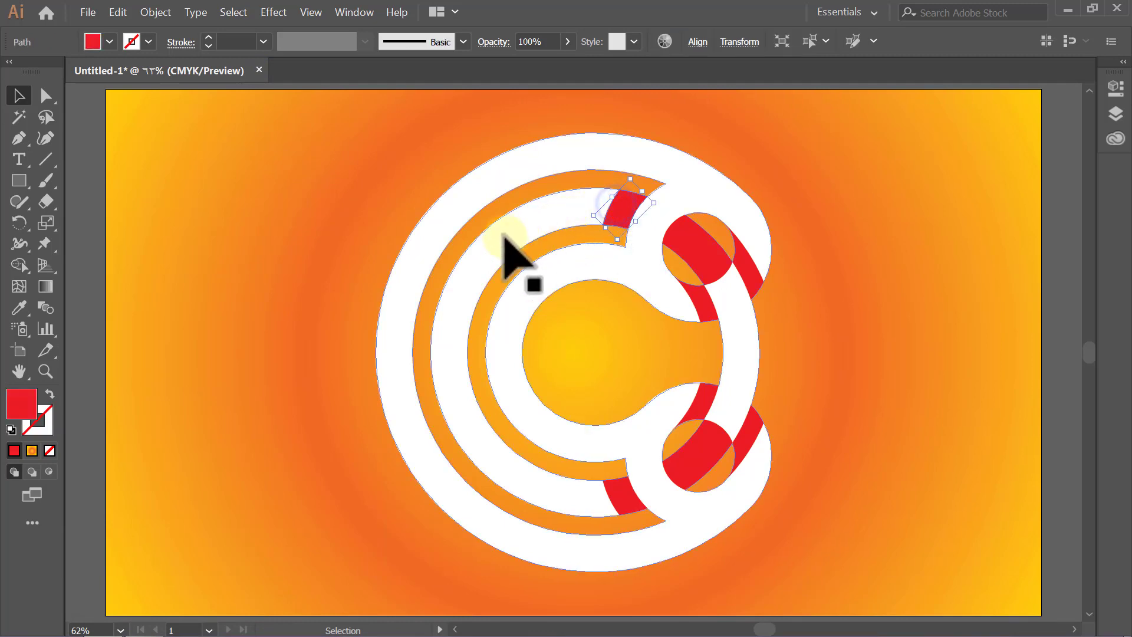
pyautogui.doubleClick(51, 285)
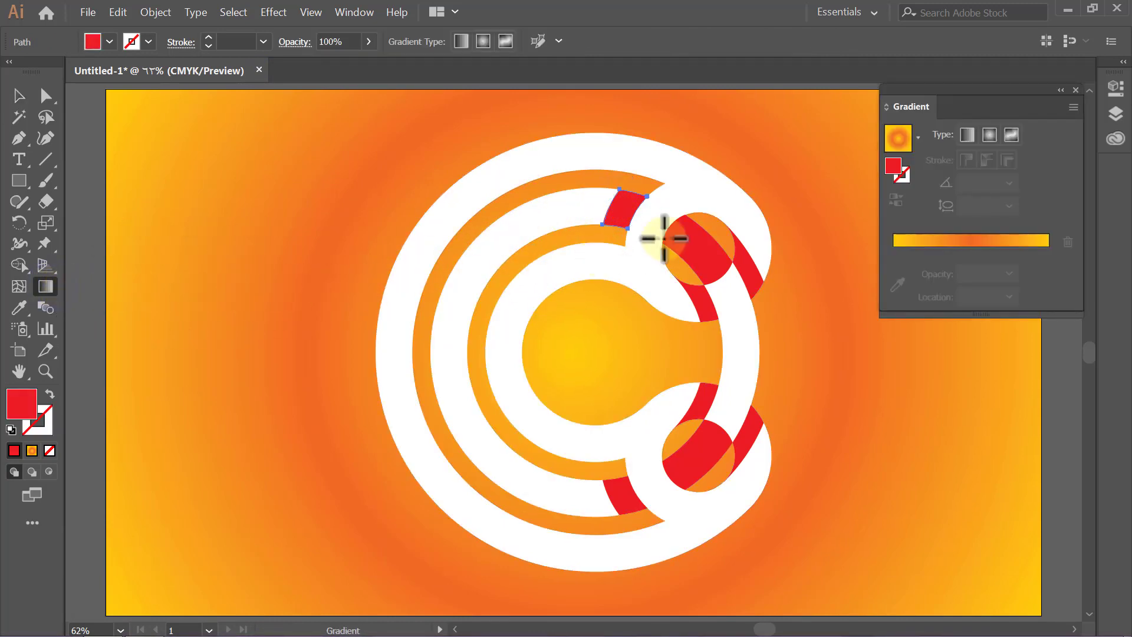
pyautogui.click(967, 135)
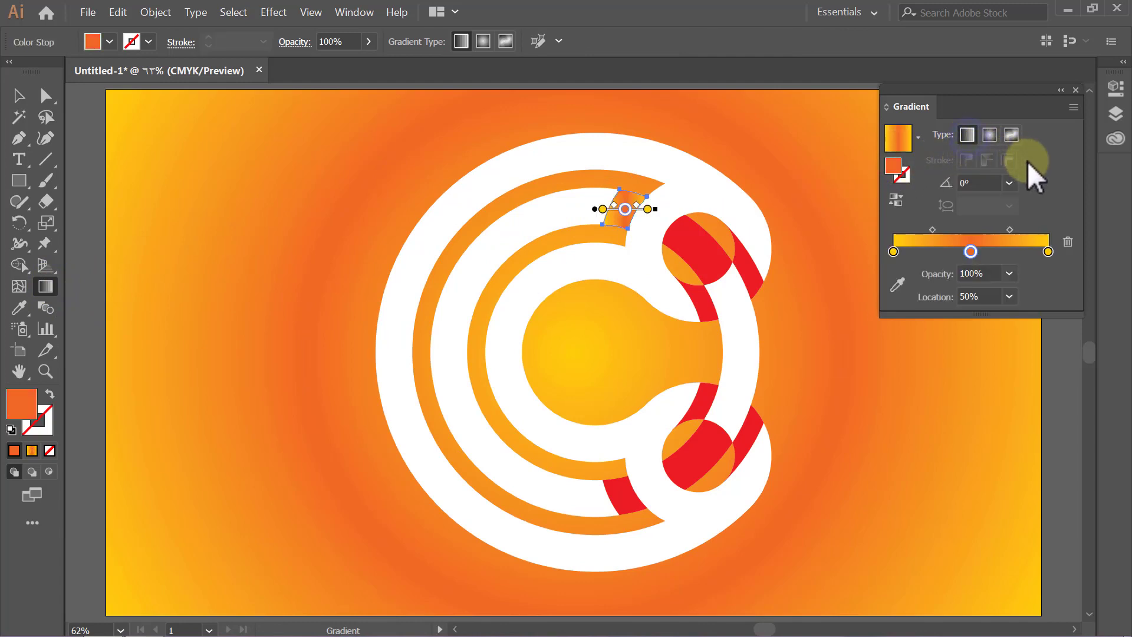
pyautogui.click(1066, 240)
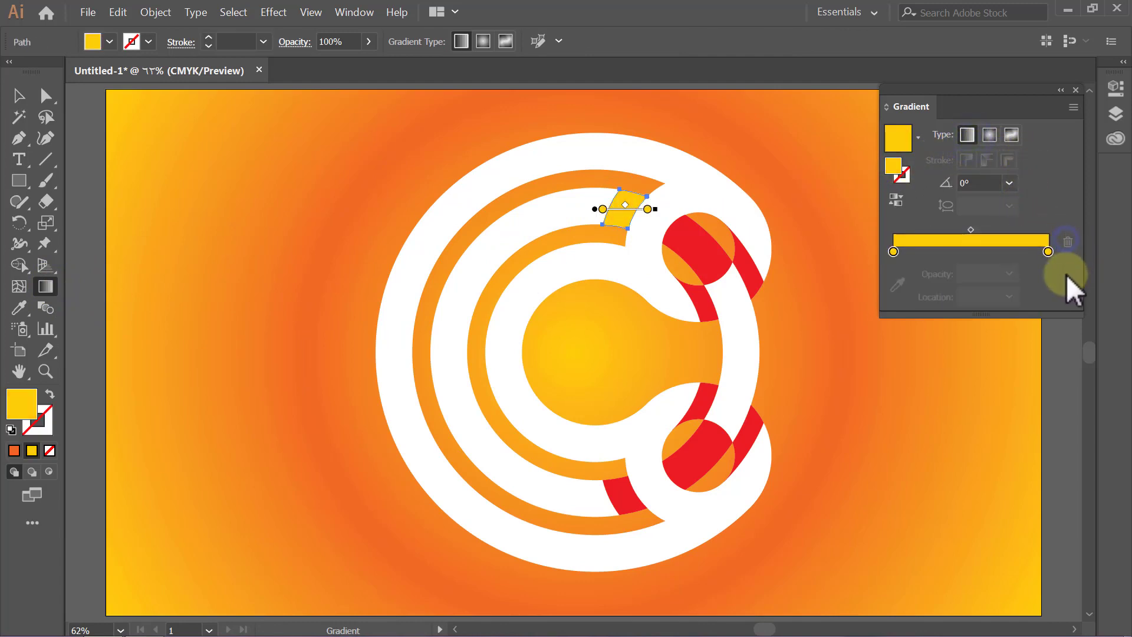
pyautogui.doubleClick(921, 283)
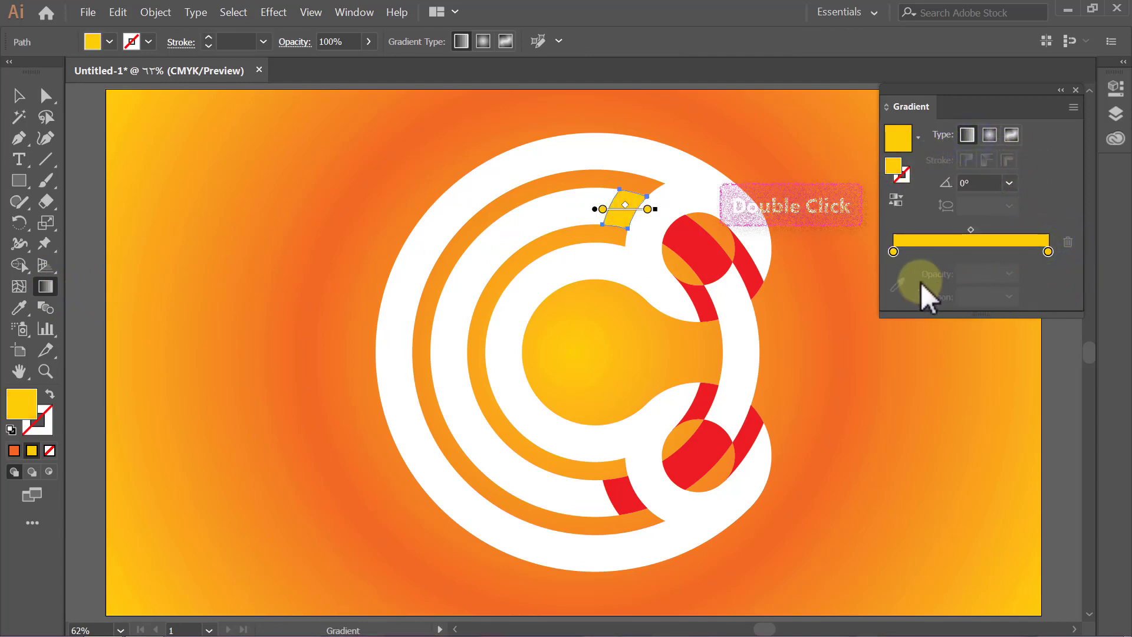
# - Make the left gradient stop white and the right stop black (RGB 0/0/0)
pyautogui.doubleClick(893, 252)
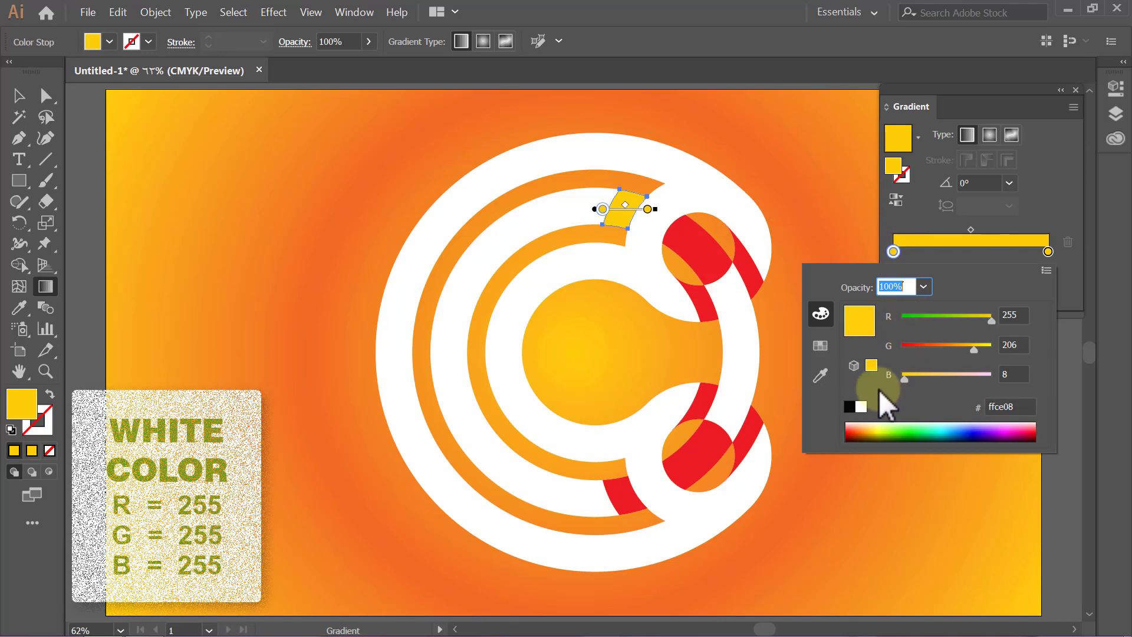
pyautogui.click(861, 406)
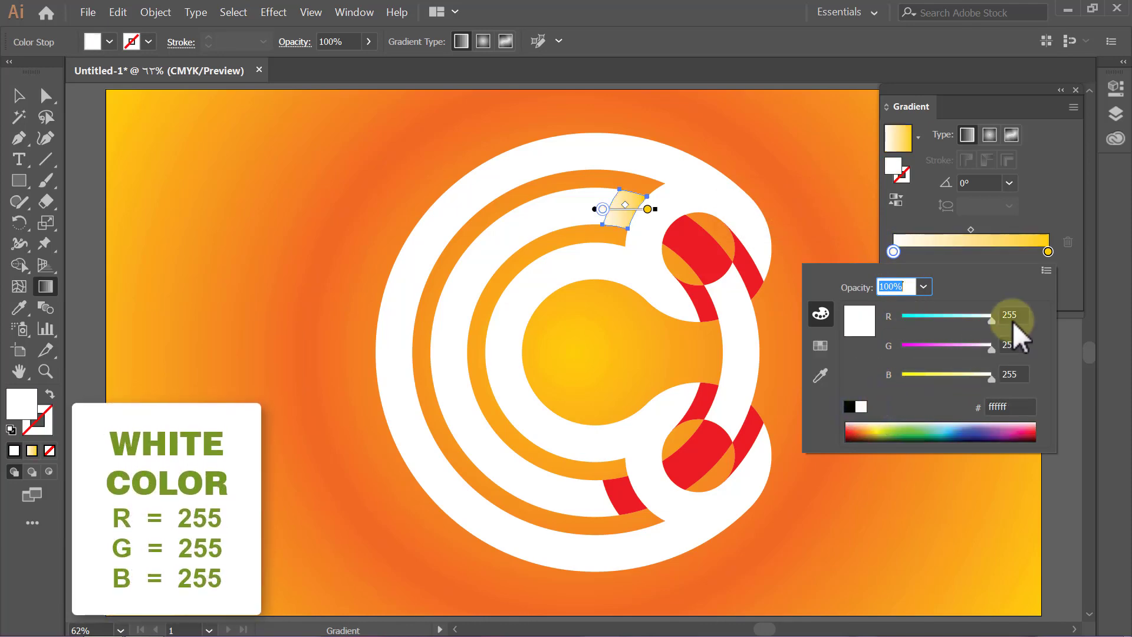
pyautogui.click(1066, 277)
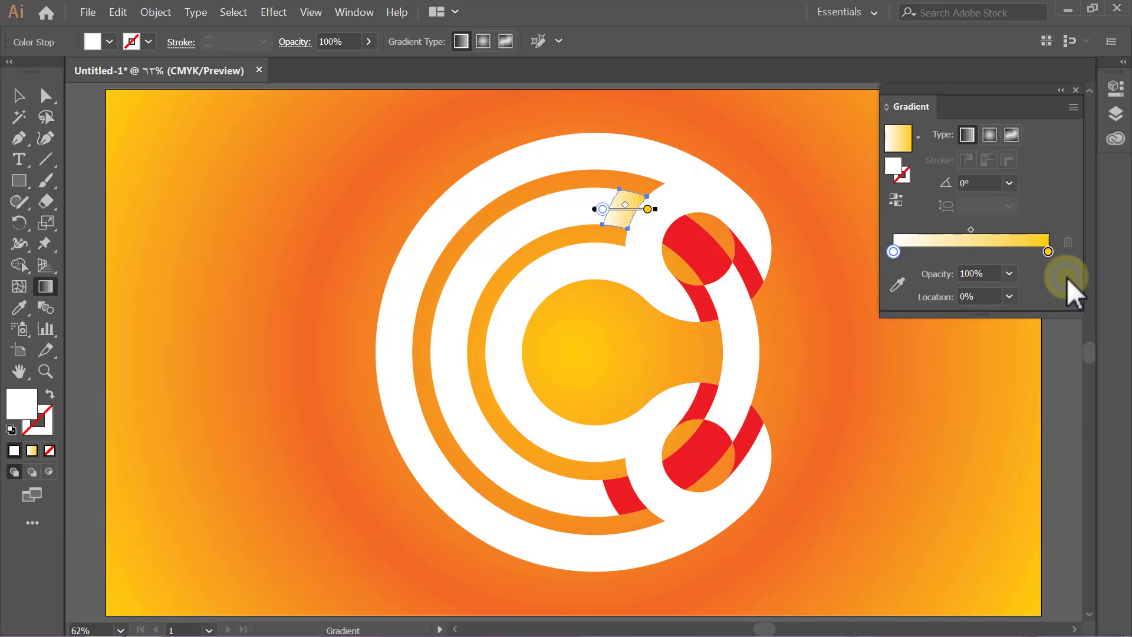
pyautogui.doubleClick(1048, 252)
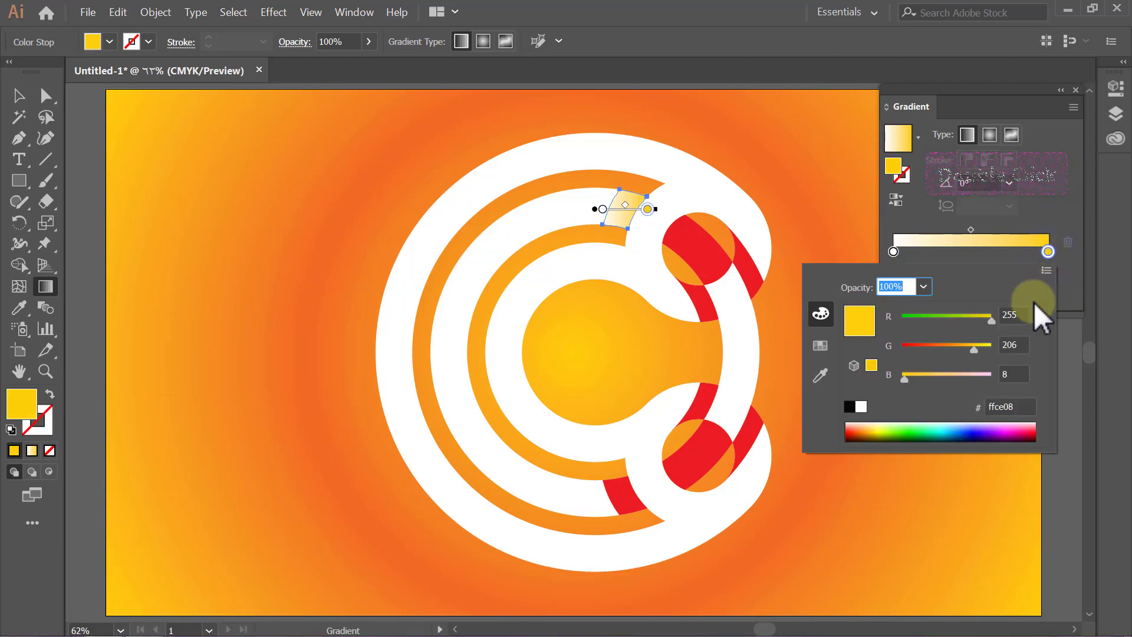
pyautogui.doubleClick(1023, 313)
pyautogui.write('0')
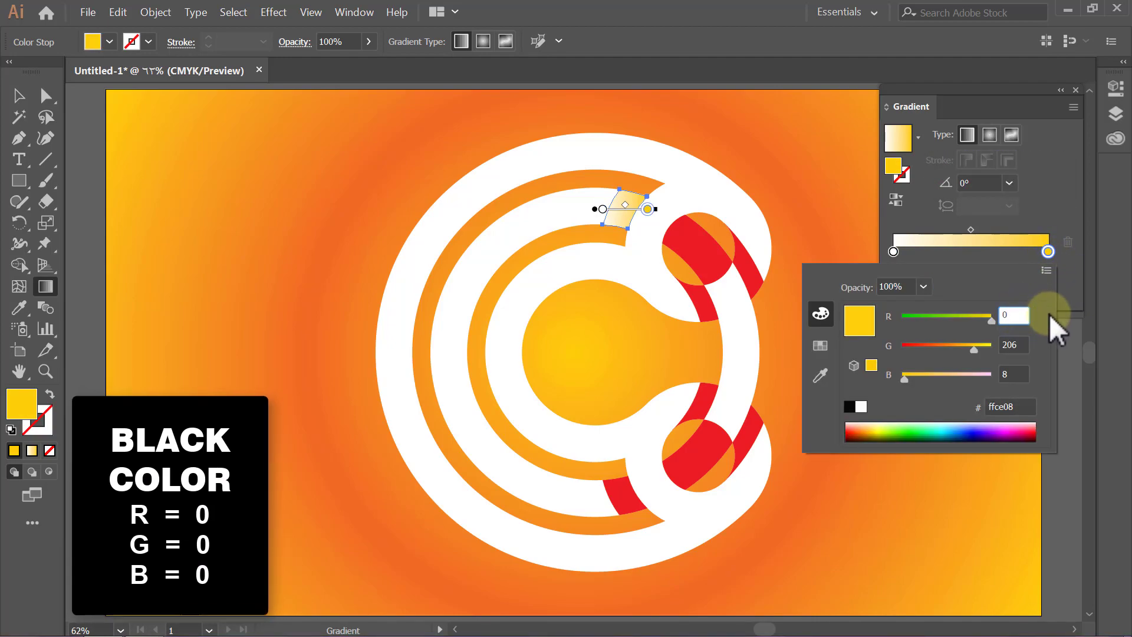
pyautogui.press('Tab')
pyautogui.write('0')
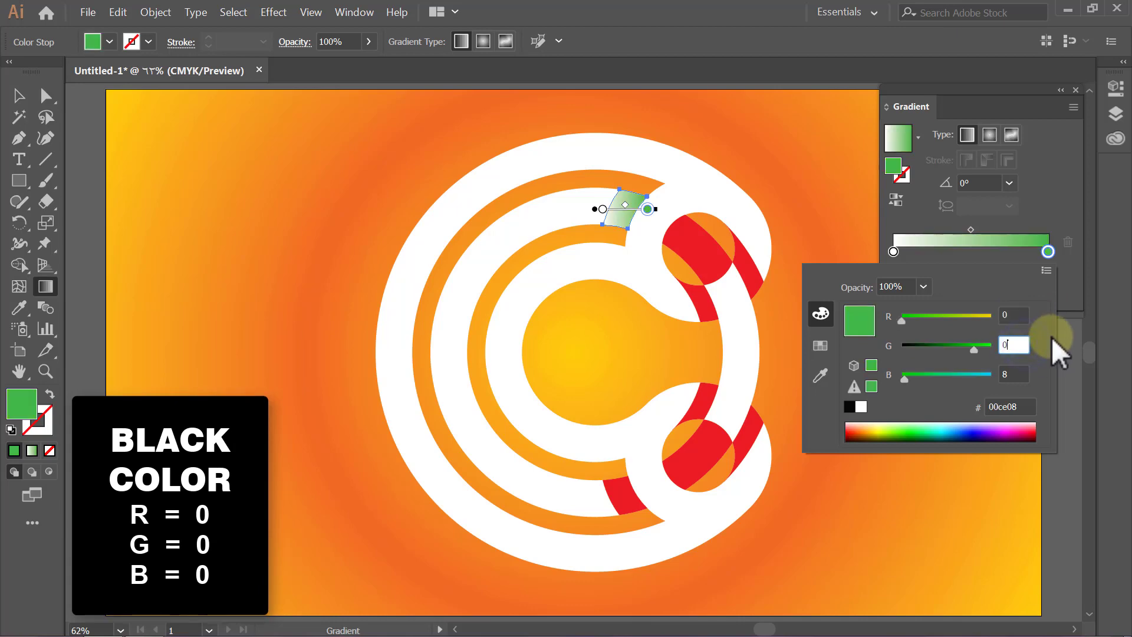
pyautogui.press('Tab')
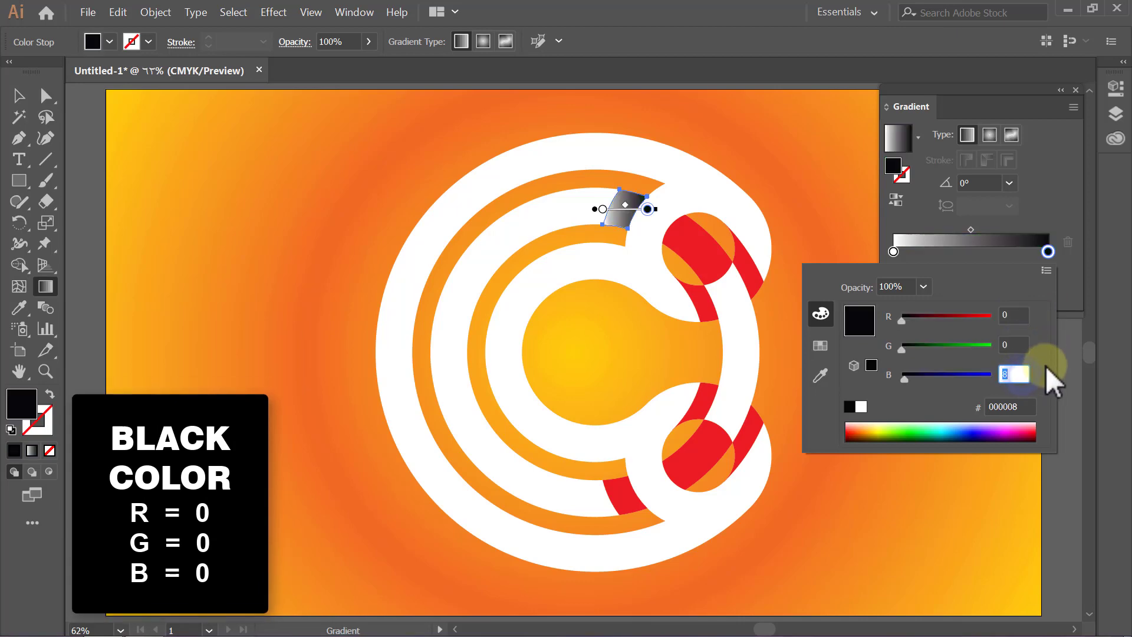
pyautogui.write('0')
pyautogui.press('Return')
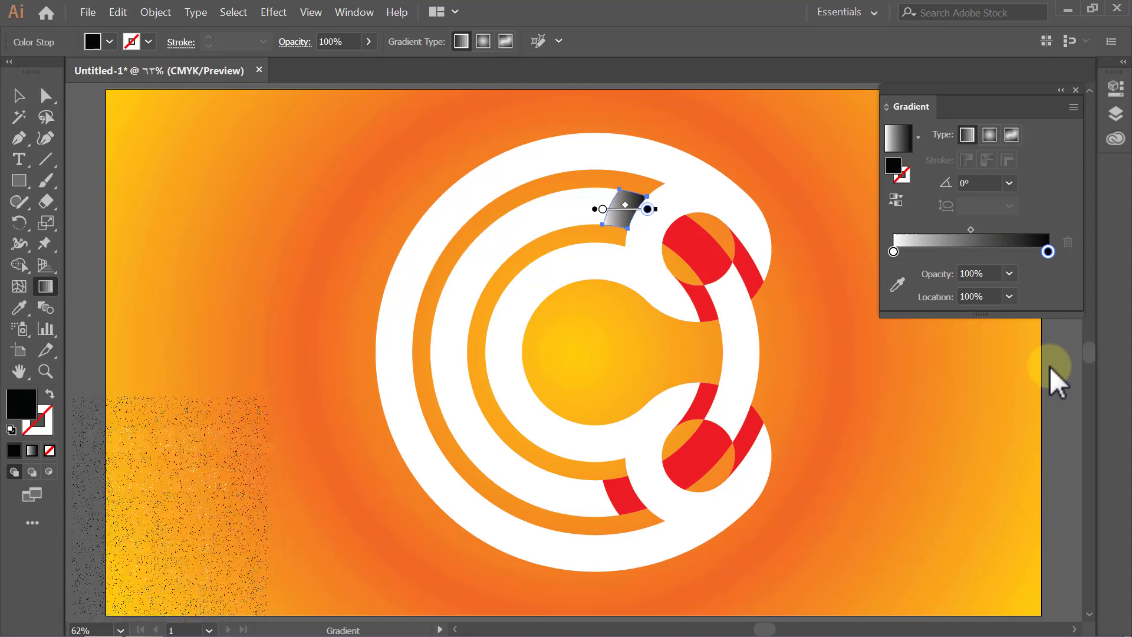
# - Angle the gradient across the top segment, left stop 0% opacity, right stop 20%
pyautogui.click(602, 221)
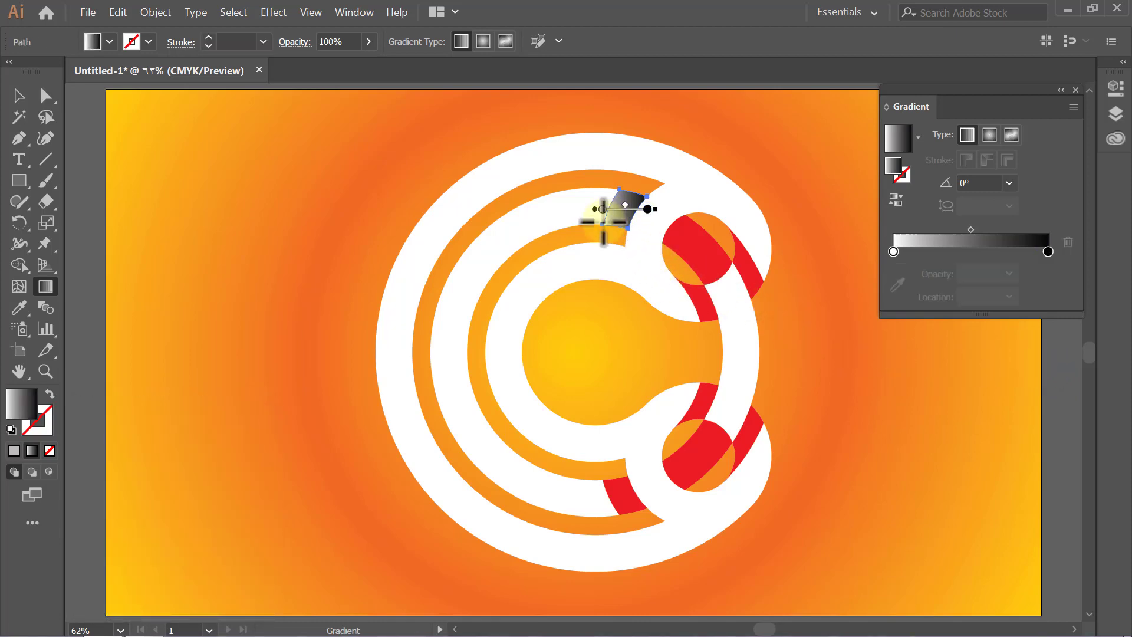
pyautogui.moveTo(603, 221); pyautogui.dragTo(631, 228)
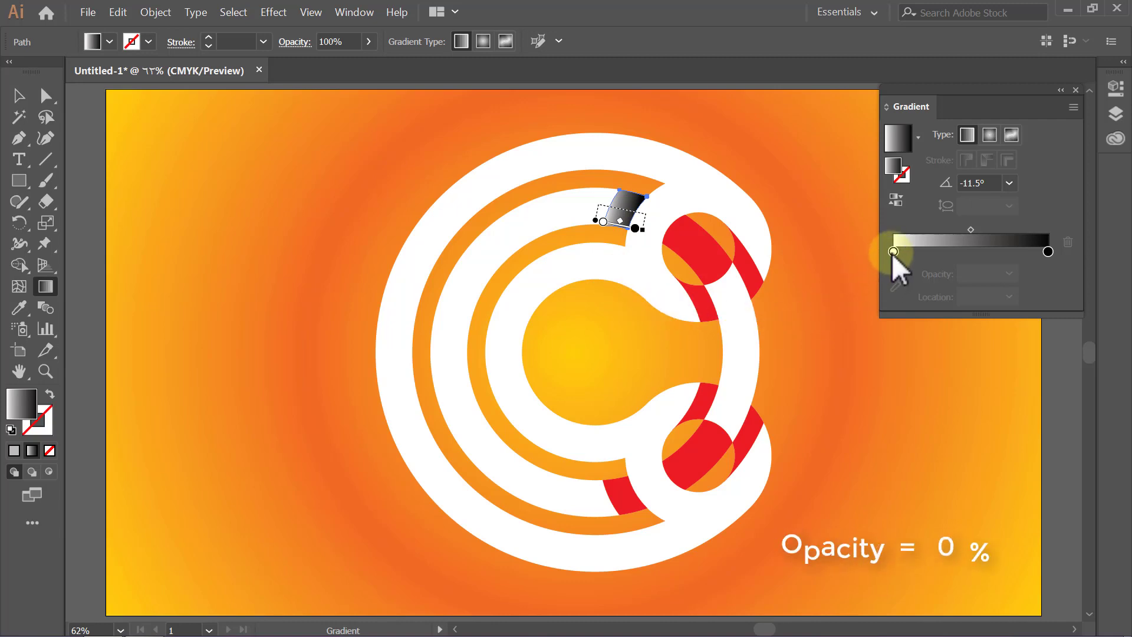
pyautogui.click(893, 251)
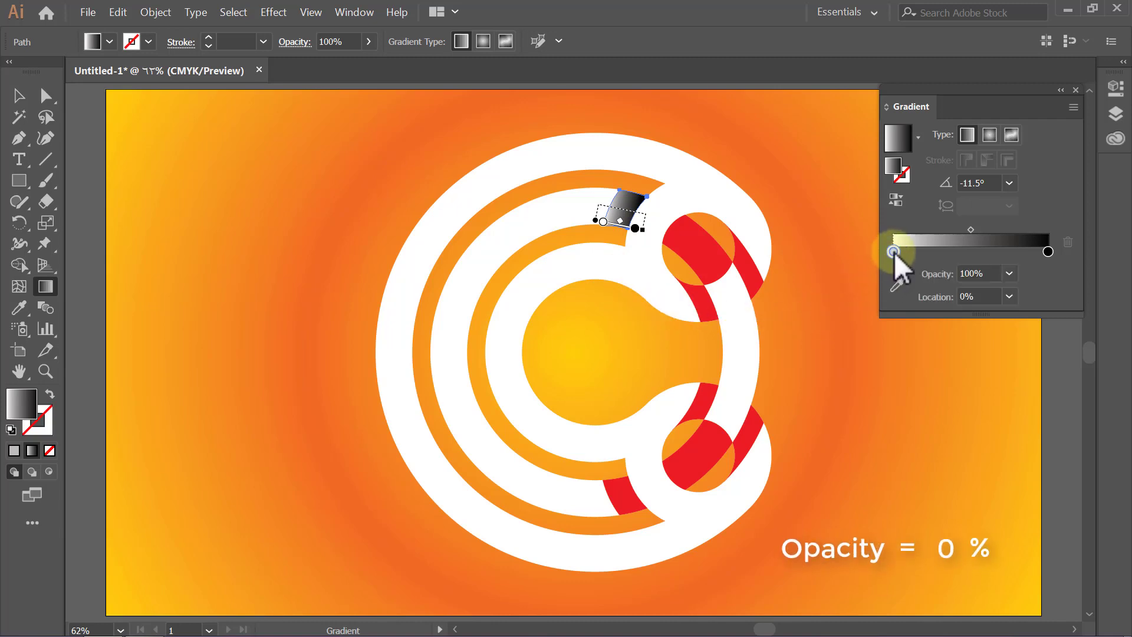
pyautogui.click(1008, 273)
pyautogui.click(1042, 291)
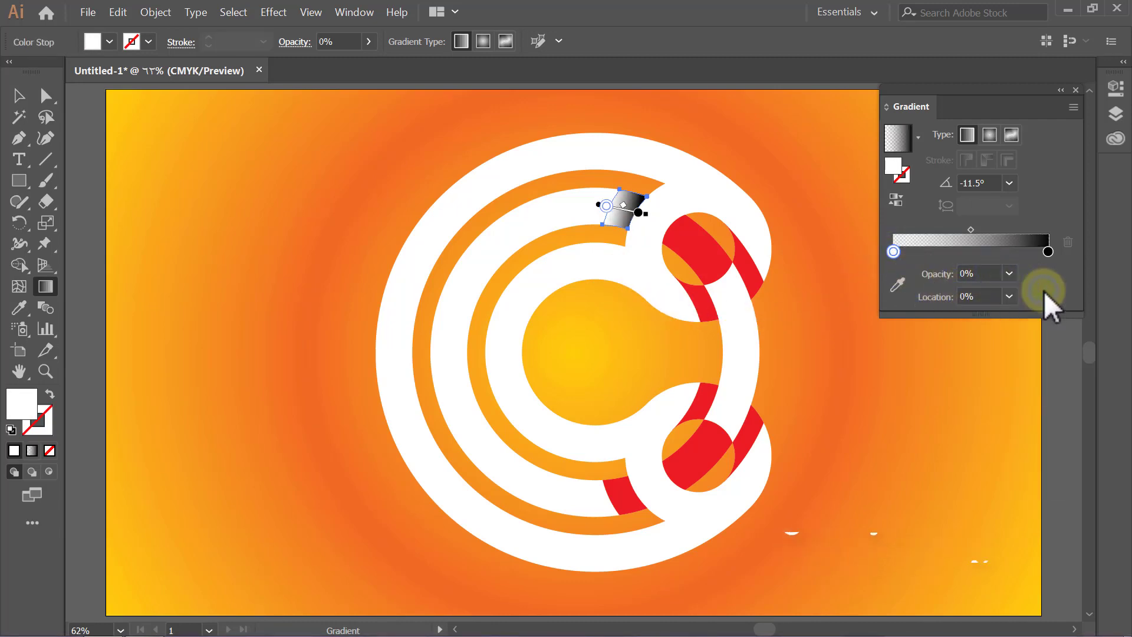
pyautogui.click(1048, 252)
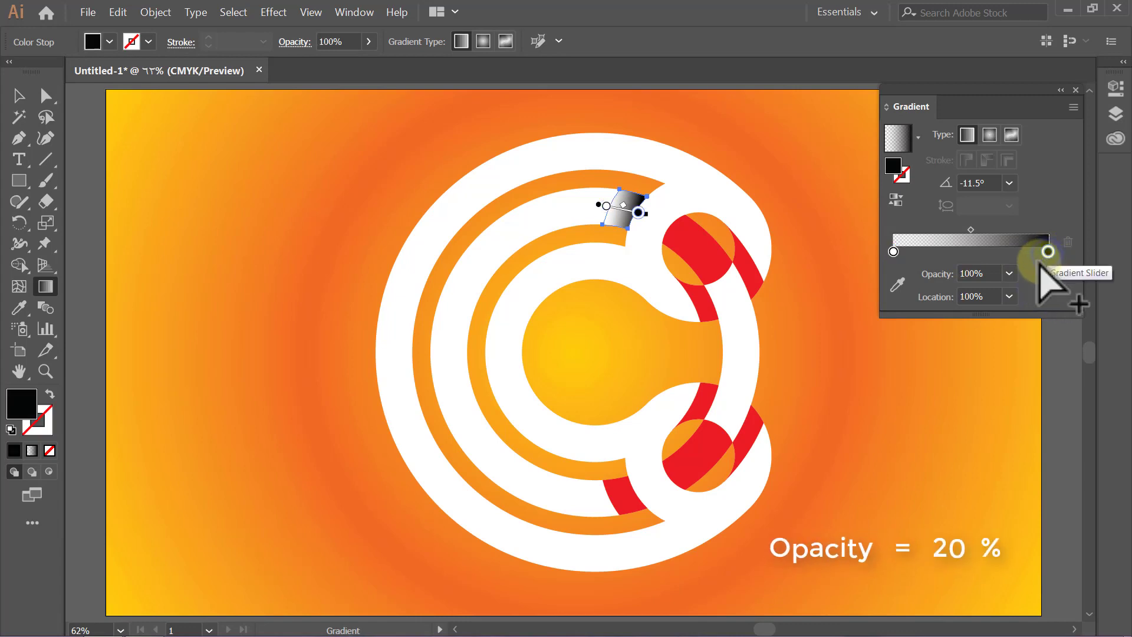
pyautogui.click(1009, 273)
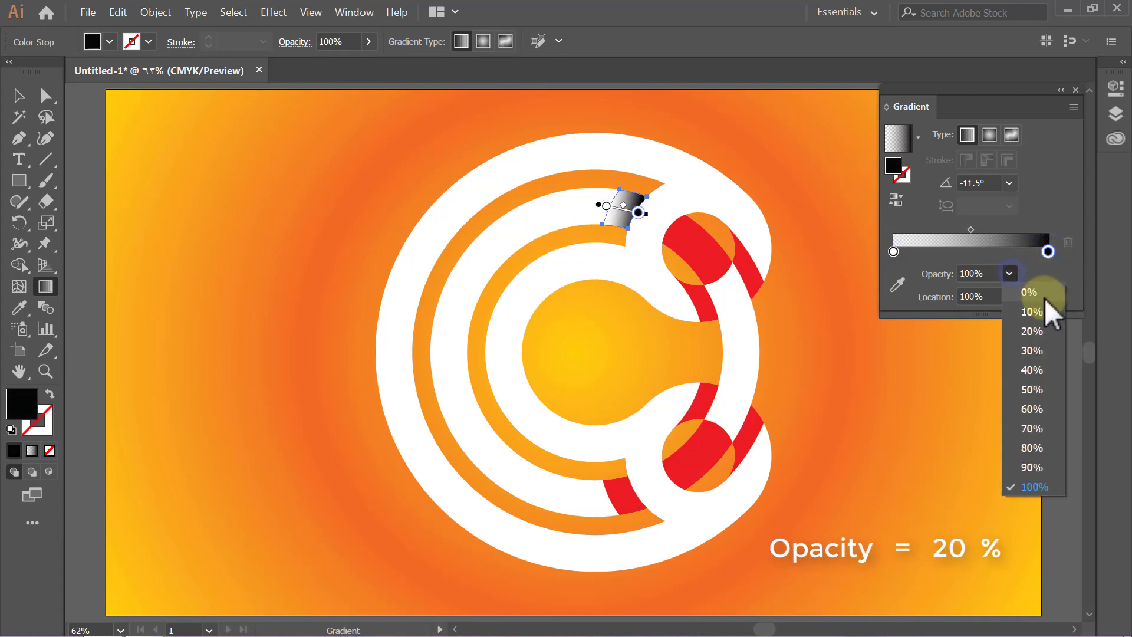
pyautogui.click(1046, 329)
pyautogui.press('v')
pyautogui.click(1037, 353)
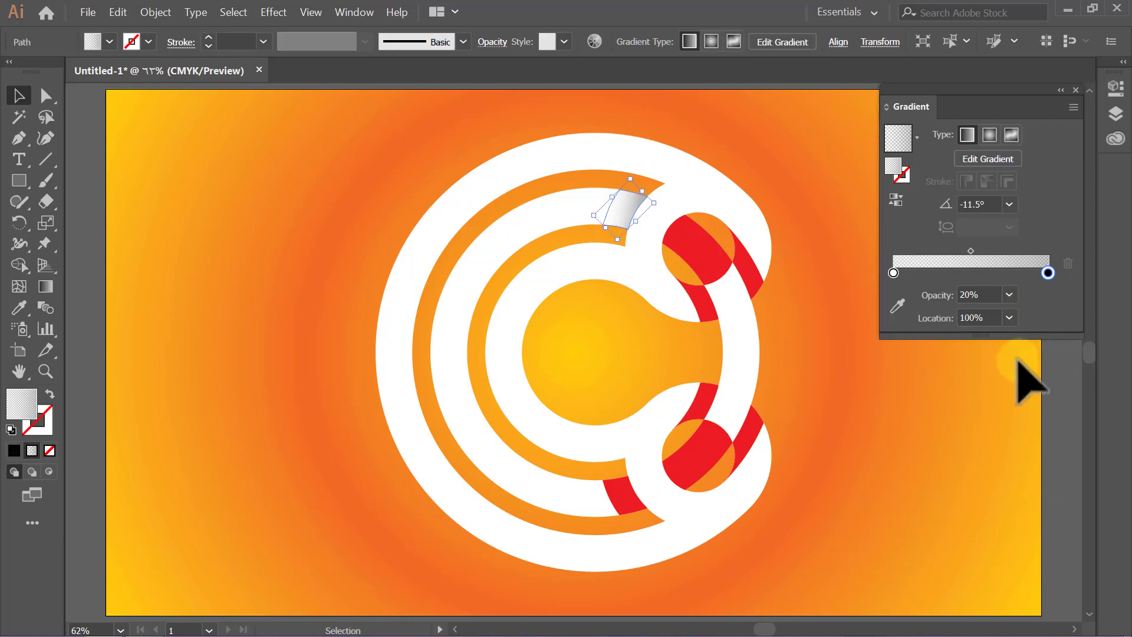
# - Apply the transparent-to-black shadow gradient to the bottom red segment
pyautogui.click(616, 492)
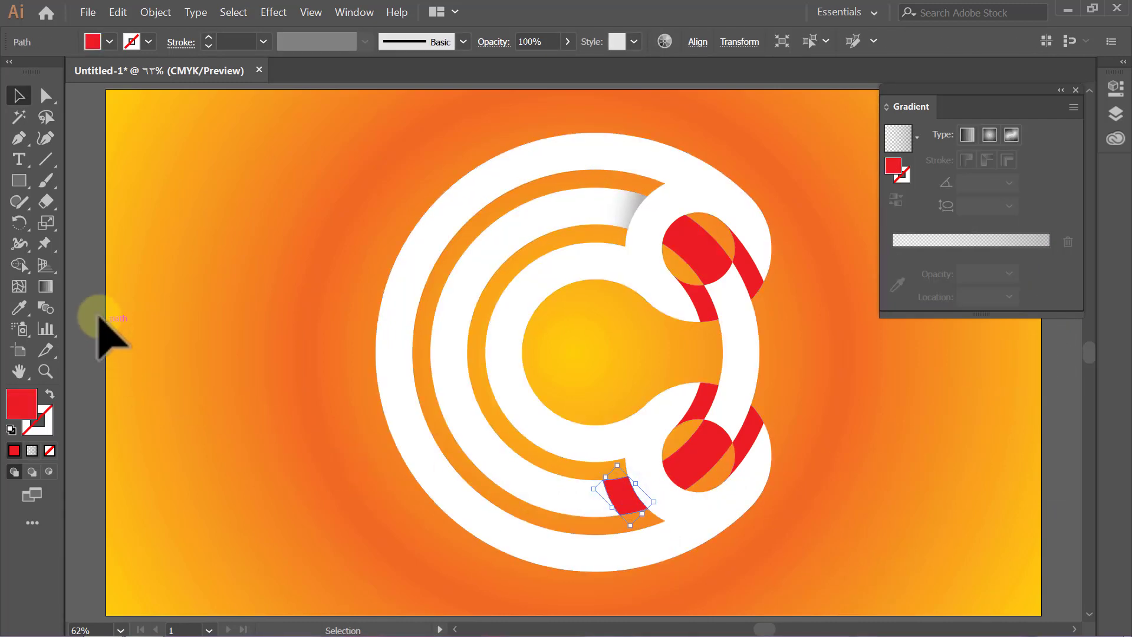
pyautogui.click(52, 288)
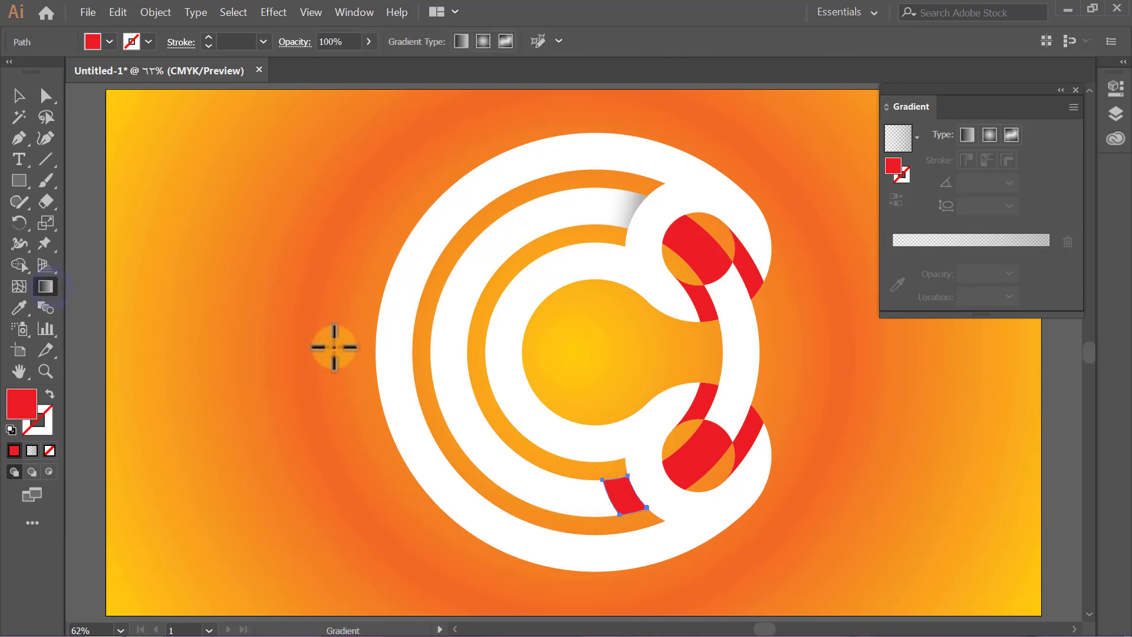
pyautogui.click(968, 134)
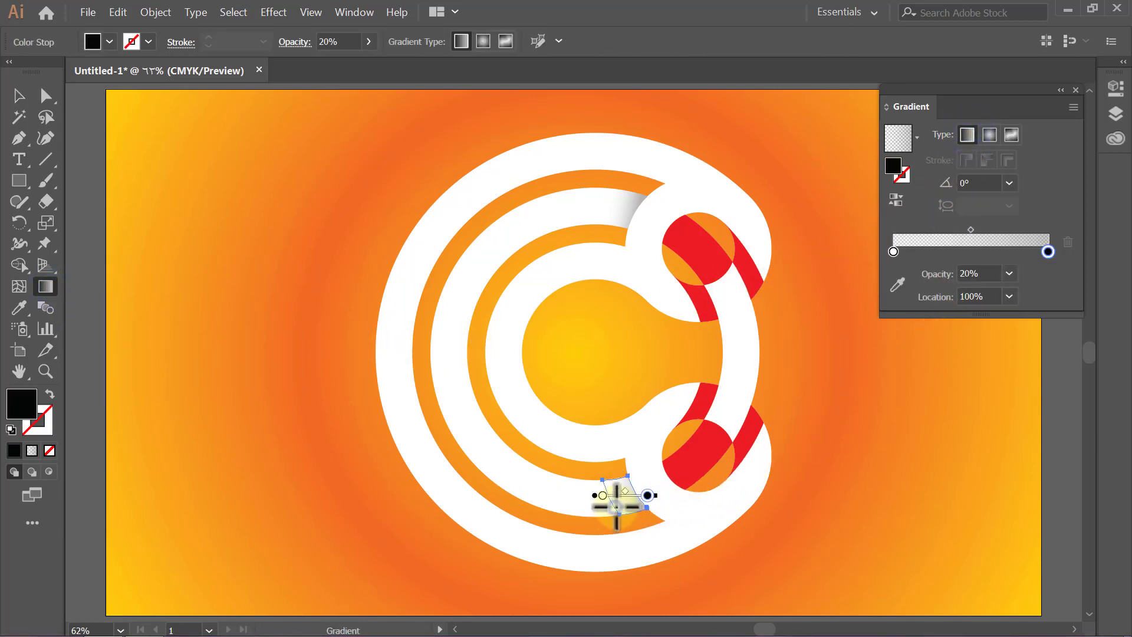
pyautogui.click(638, 501)
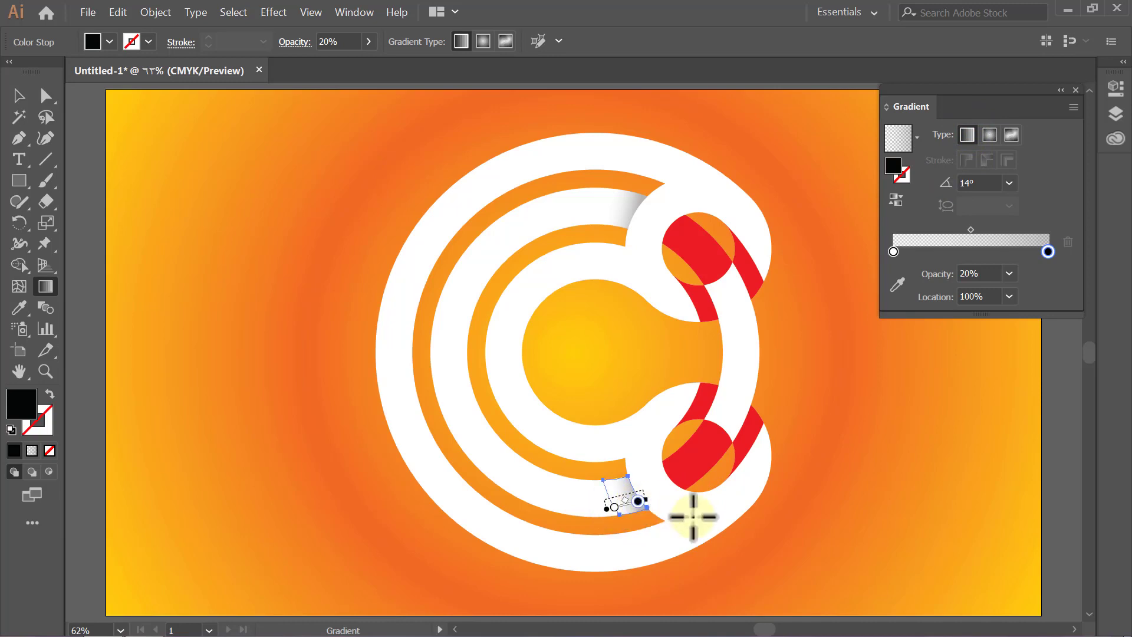
pyautogui.press('v')
pyautogui.click(843, 534)
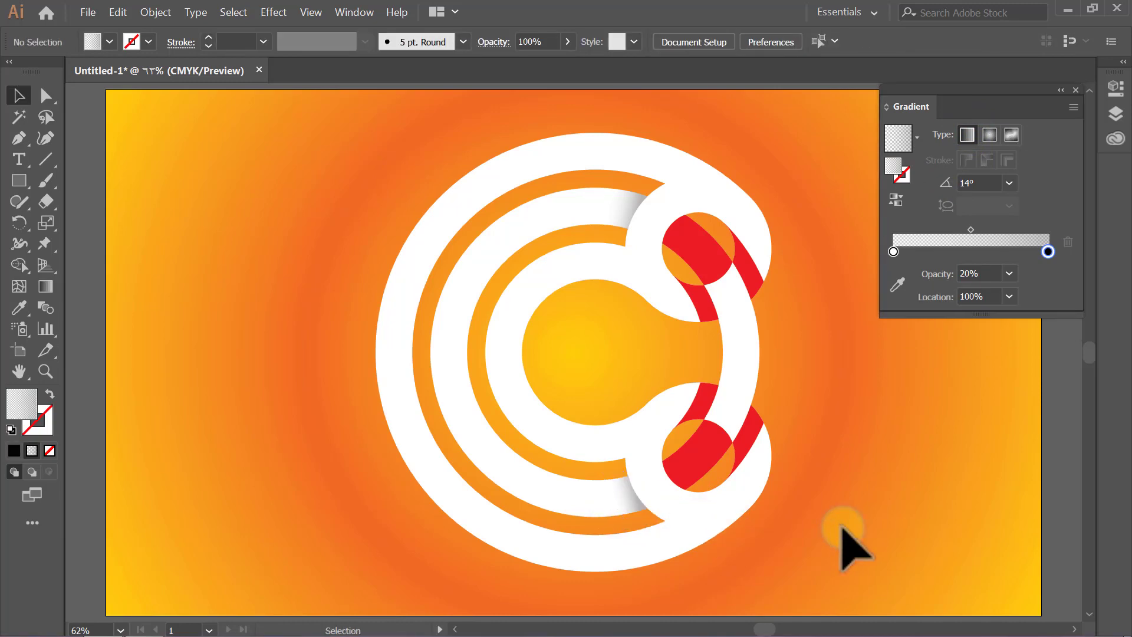
# - Give the upper-right red stripe the shadow gradient, angled across the stripe
pyautogui.click(752, 289)
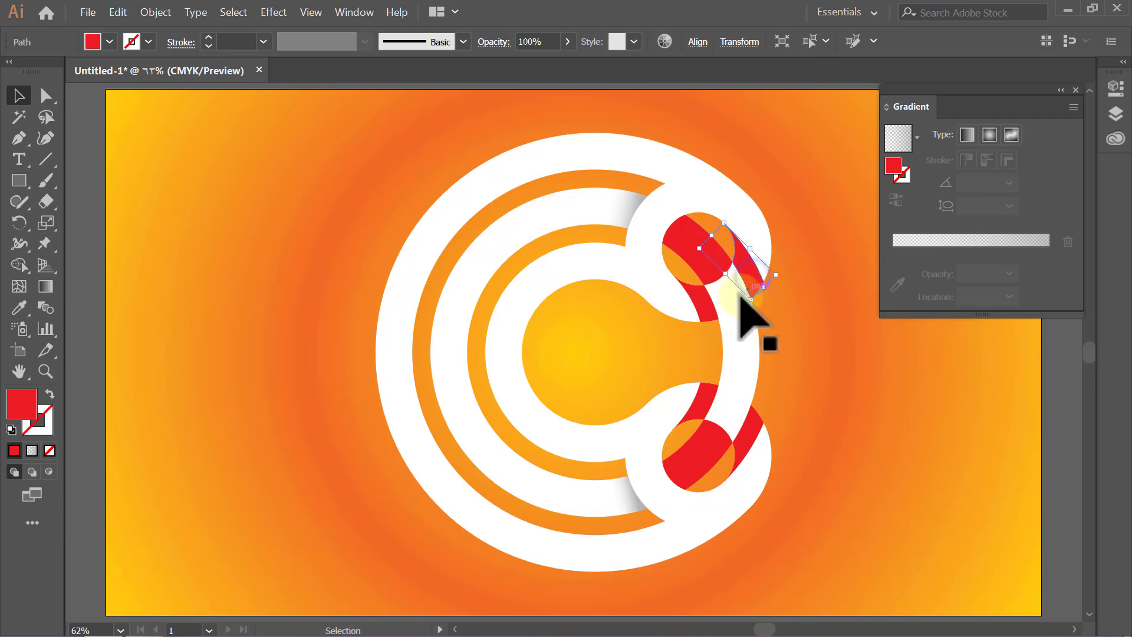
pyautogui.click(47, 289)
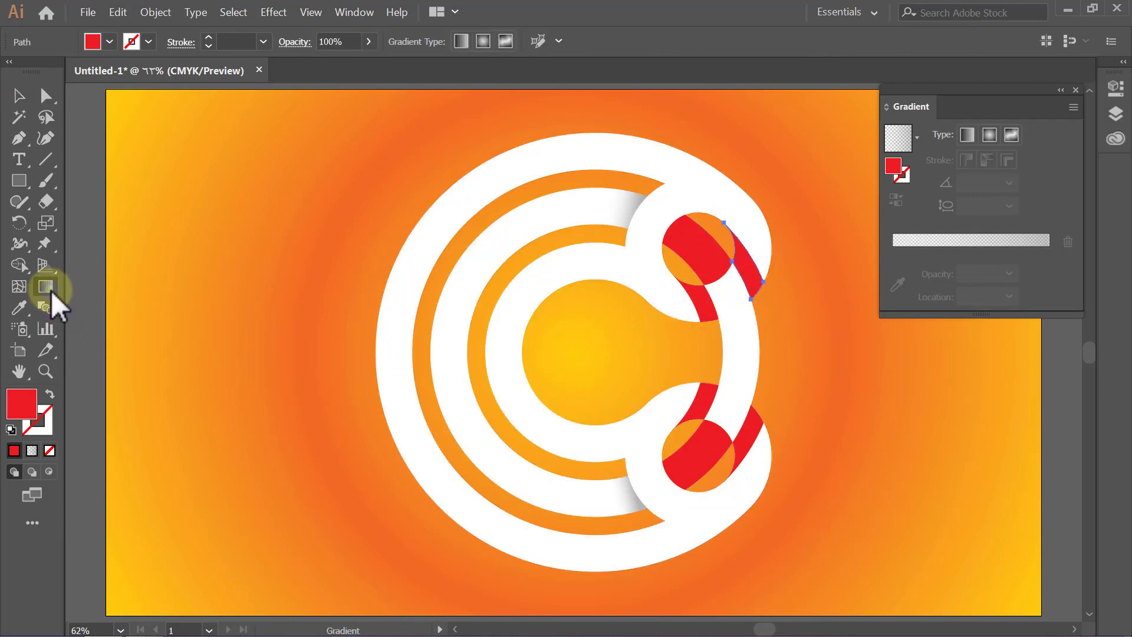
pyautogui.click(967, 135)
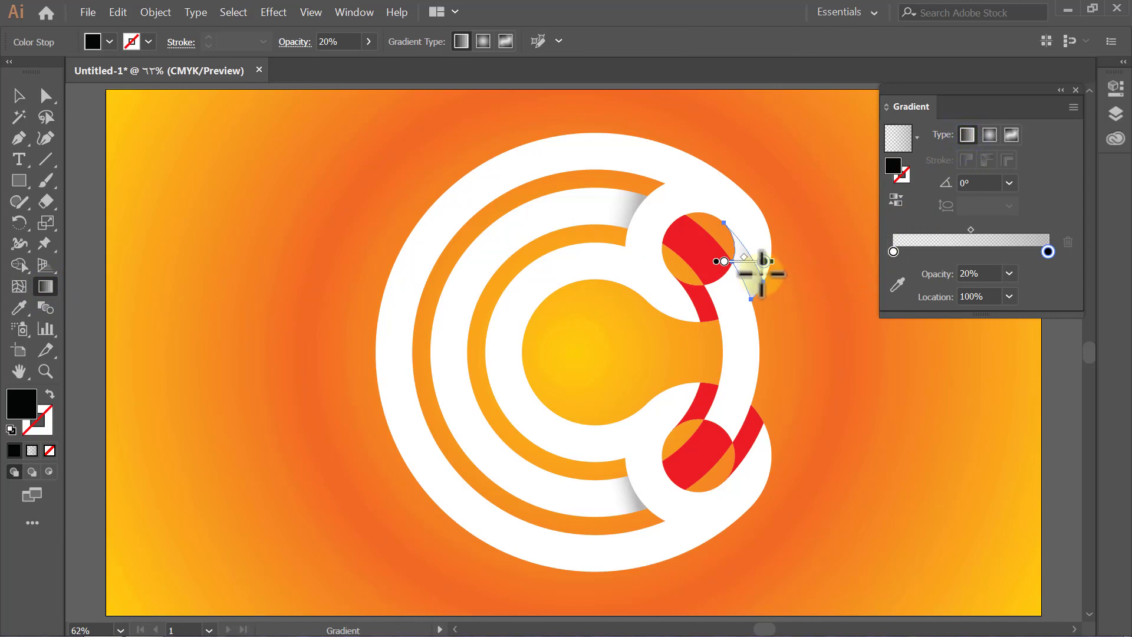
pyautogui.moveTo(760, 274); pyautogui.dragTo(746, 283)
pyautogui.press('v')
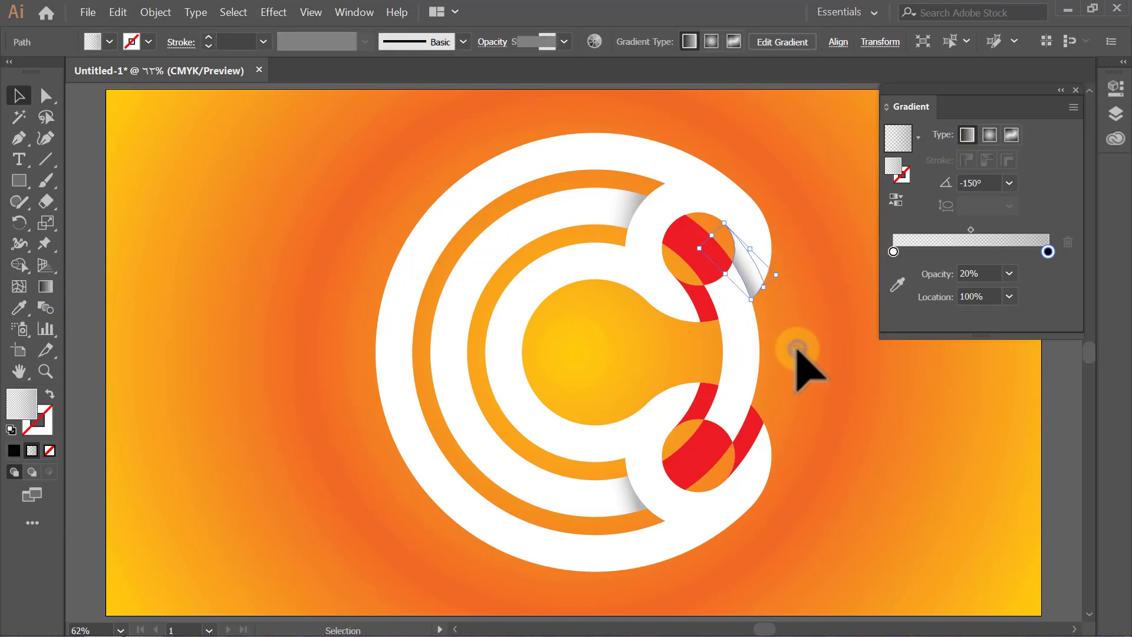
pyautogui.click(794, 348)
pyautogui.click(701, 311)
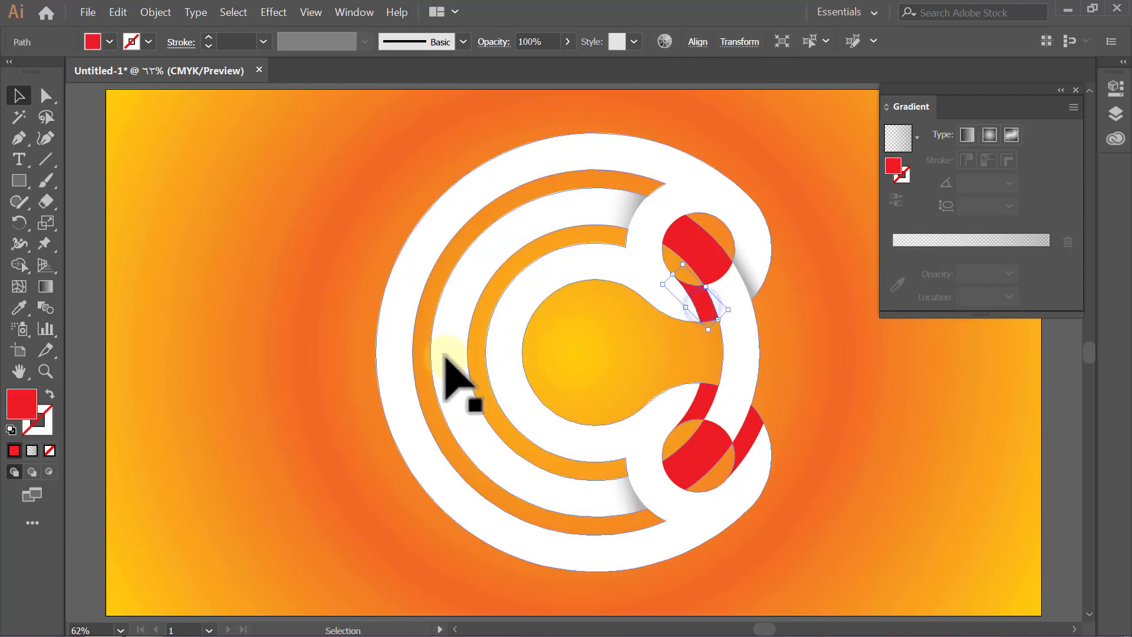
# - Apply the shadow gradient to the stripes under the upper circle and above the lower circle
pyautogui.click(57, 287)
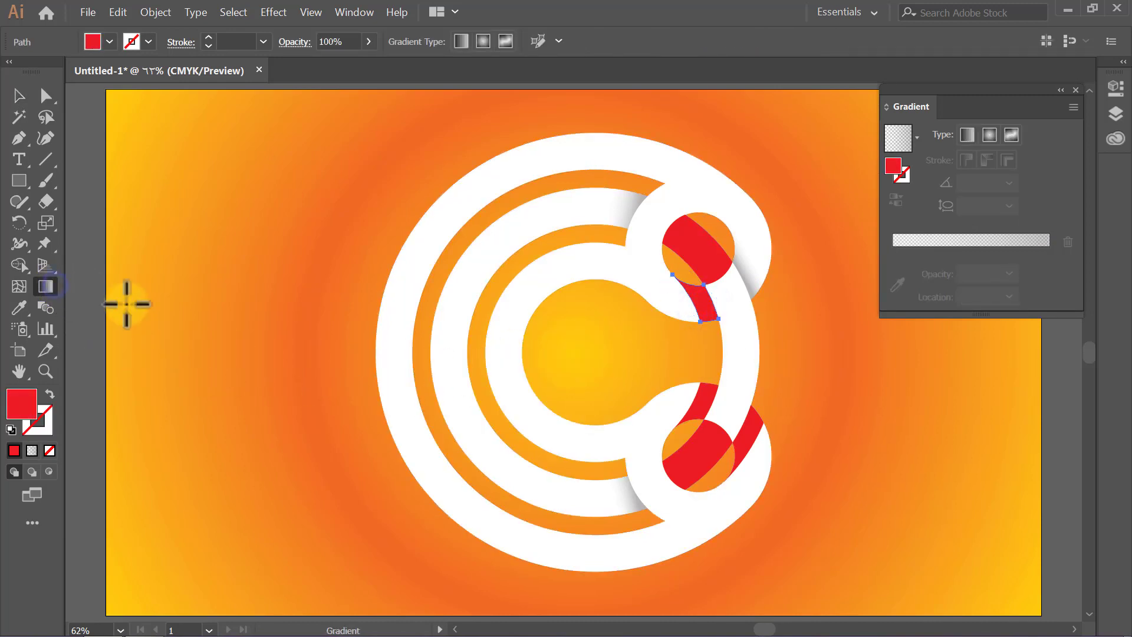
pyautogui.click(967, 136)
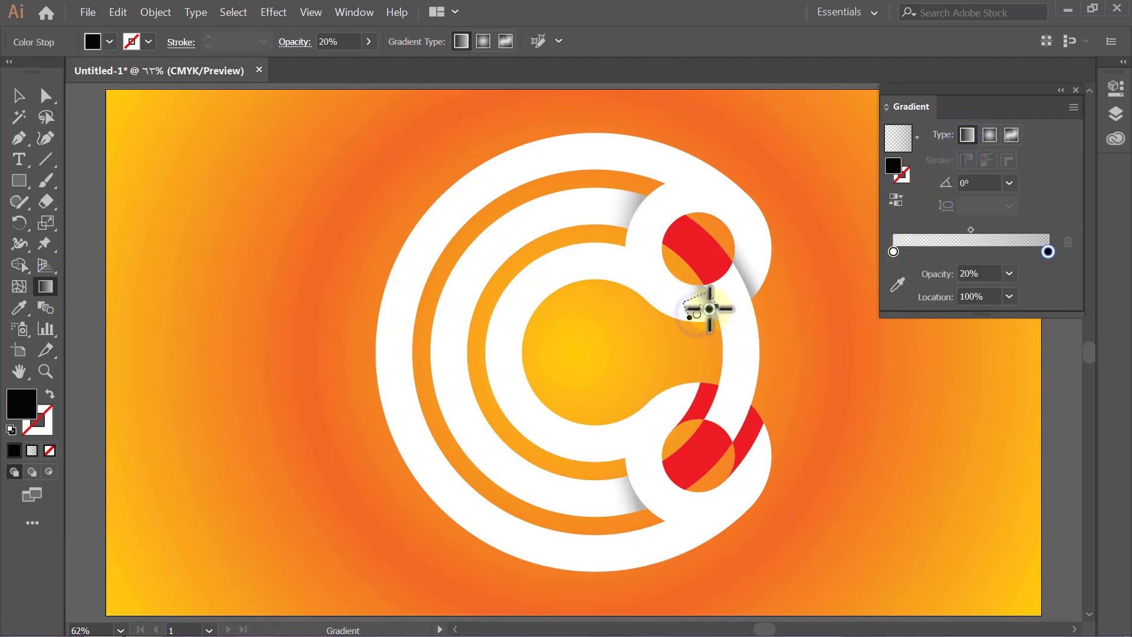
pyautogui.moveTo(713, 306); pyautogui.dragTo(713, 307)
pyautogui.press('v')
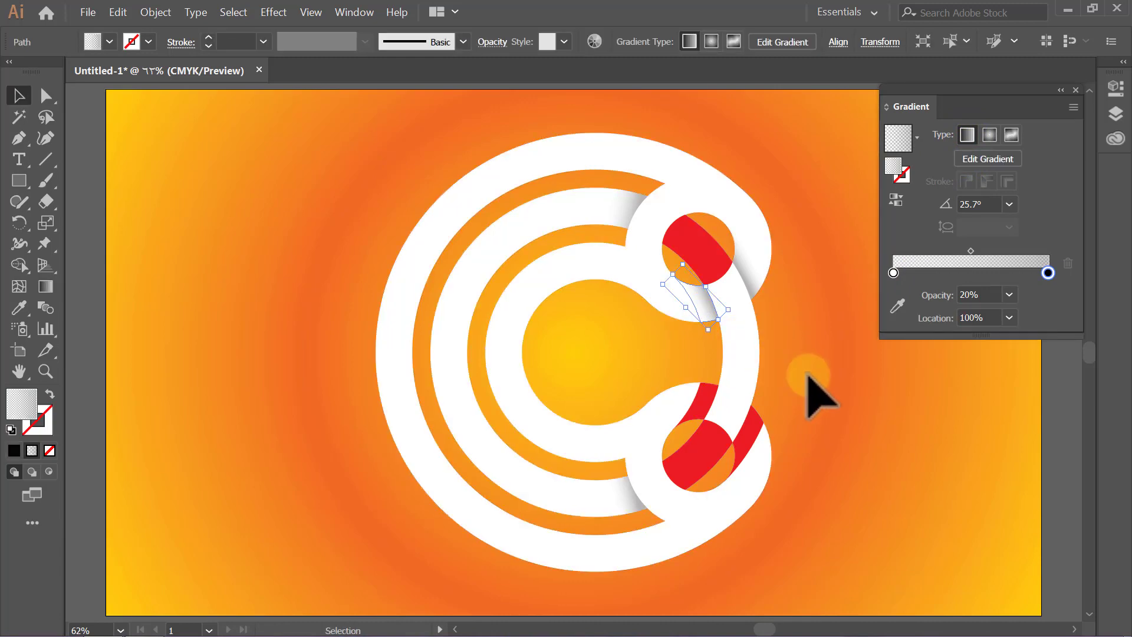
pyautogui.click(808, 376)
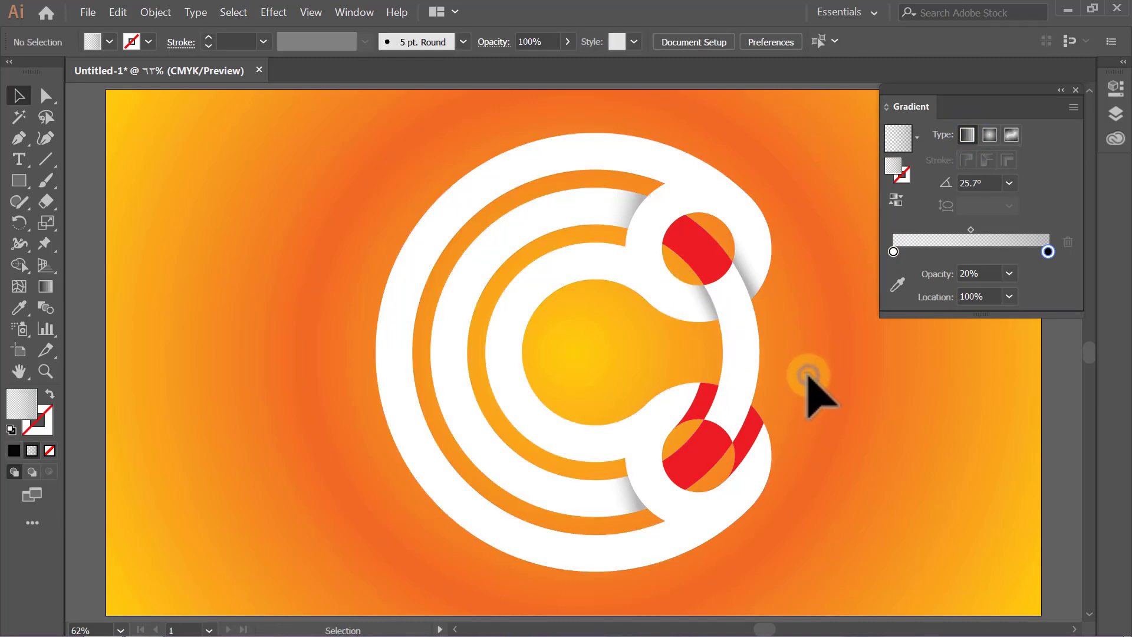
pyautogui.click(698, 413)
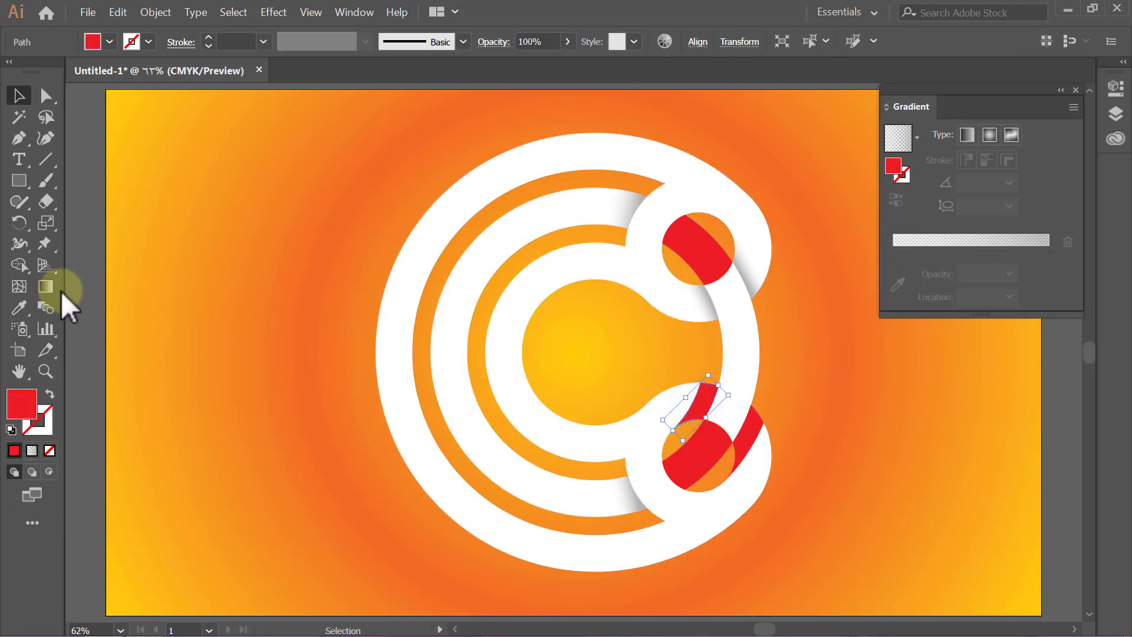
pyautogui.click(46, 287)
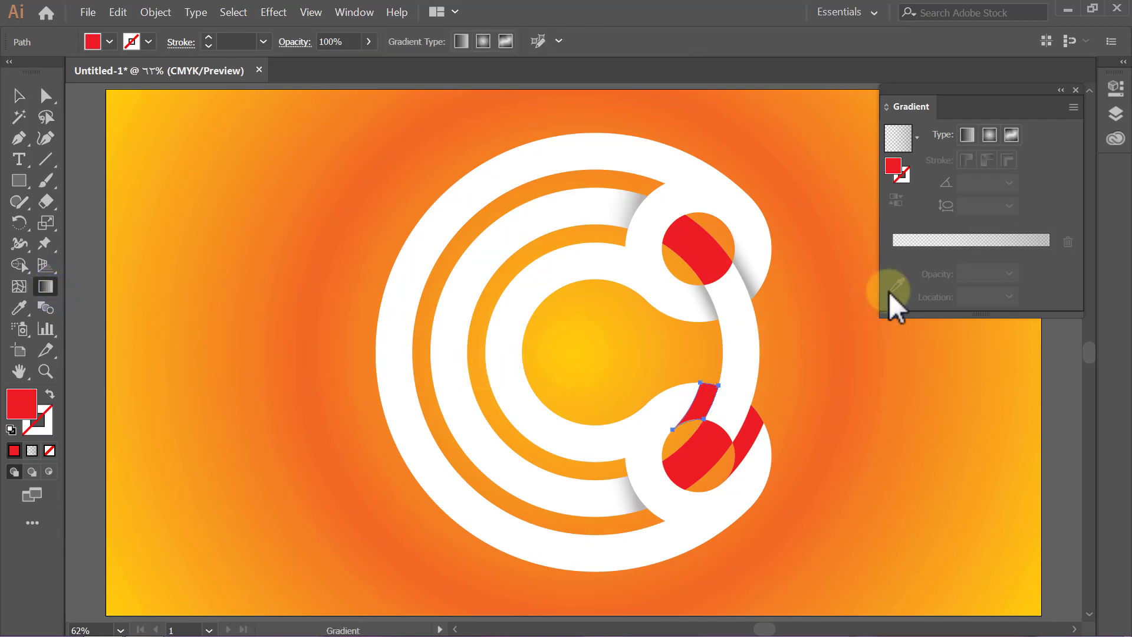
pyautogui.click(968, 137)
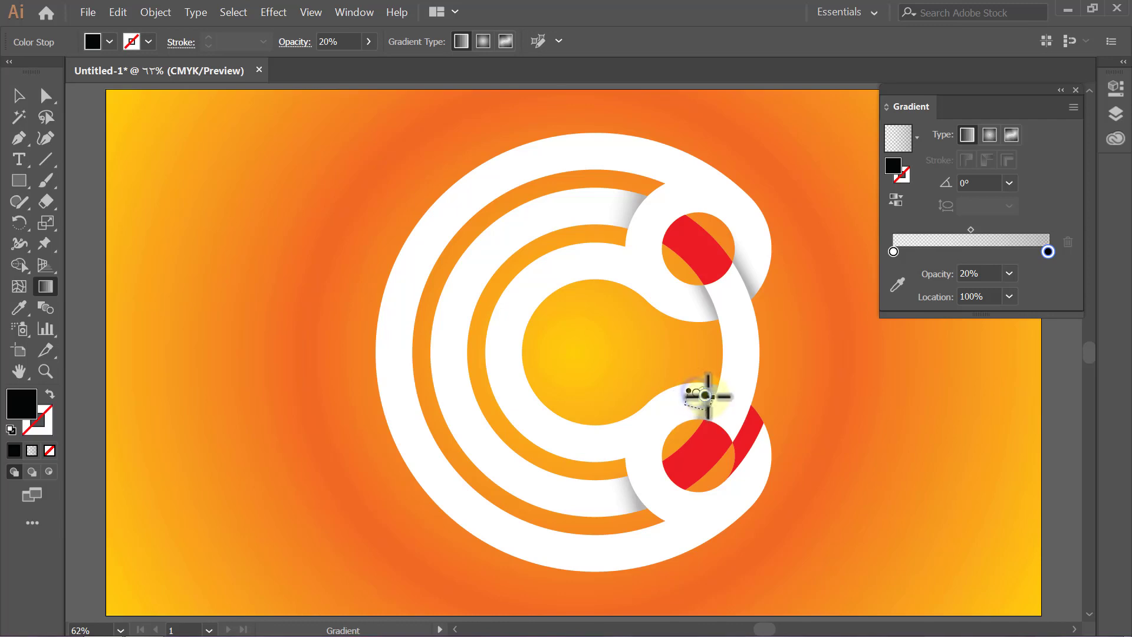
pyautogui.press('v')
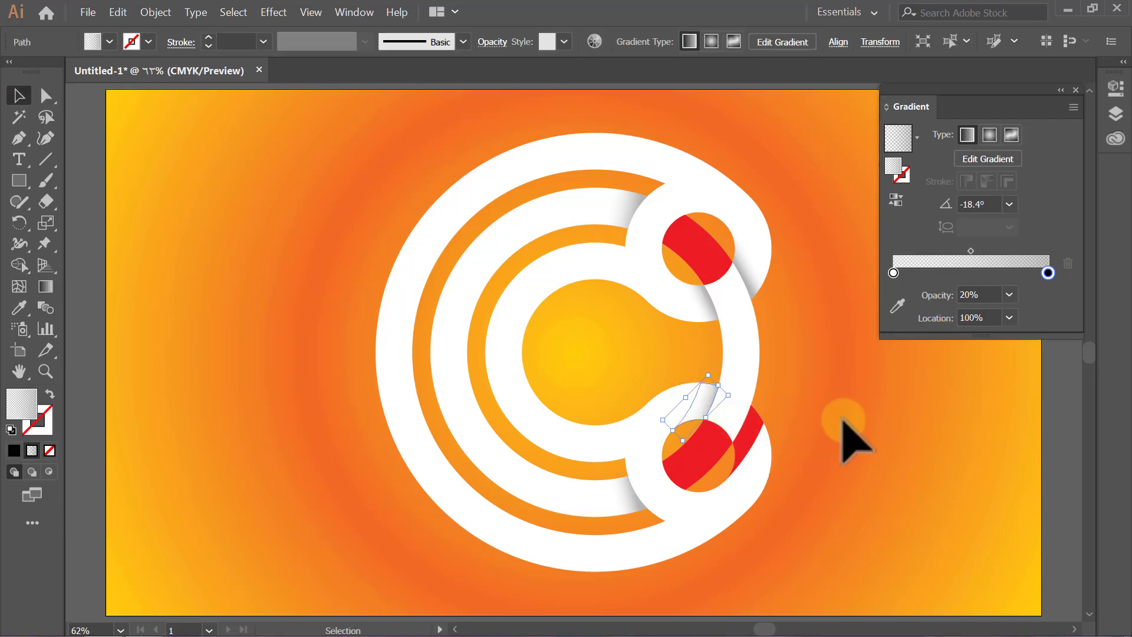
pyautogui.click(849, 437)
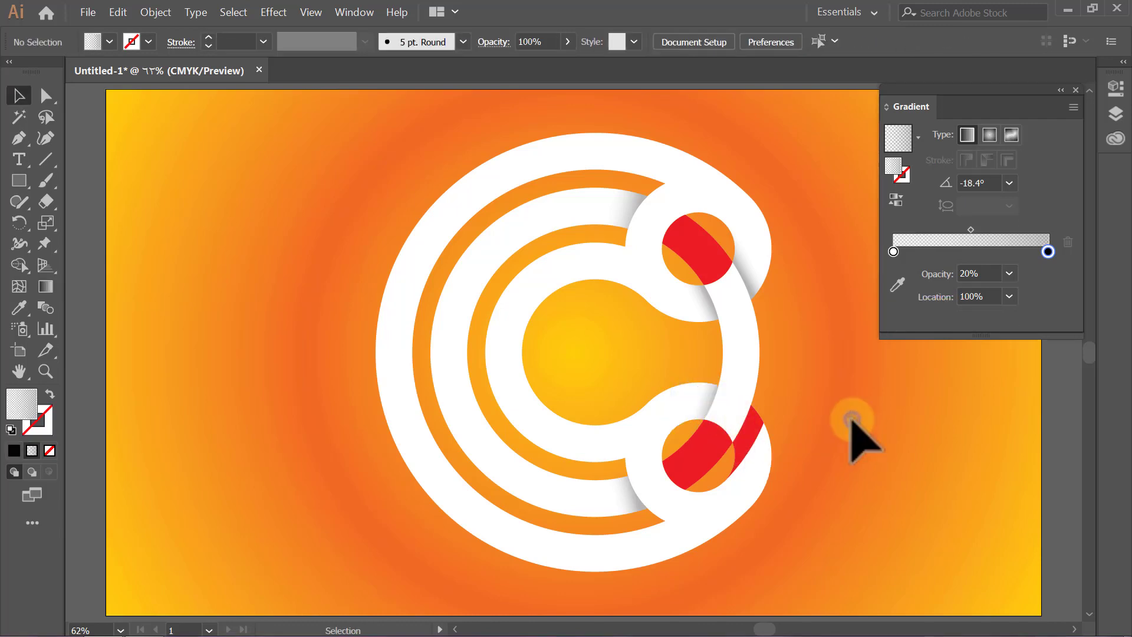
# - Shade the lower-right stripe and the band inside the lower circle with angled shadow gradients
pyautogui.click(749, 439)
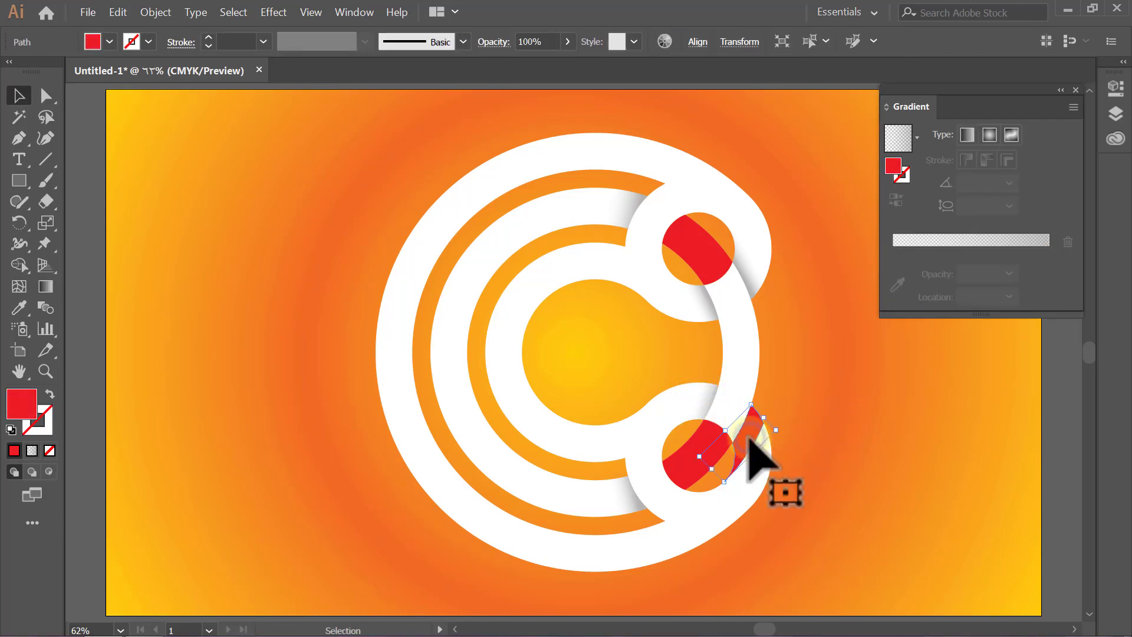
pyautogui.click(47, 287)
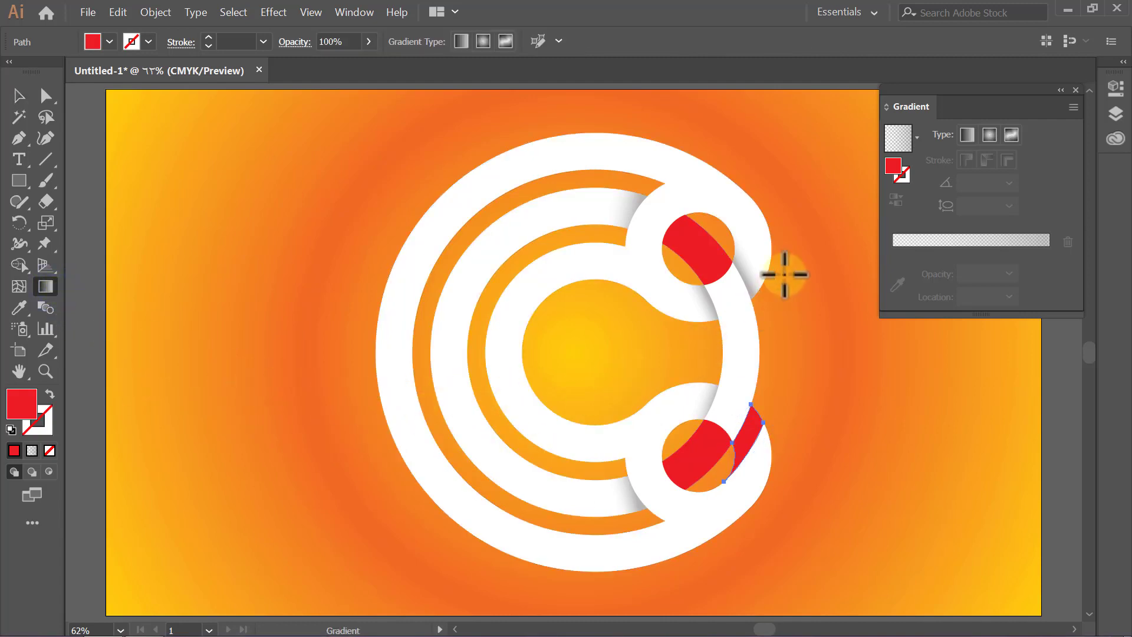
pyautogui.click(967, 135)
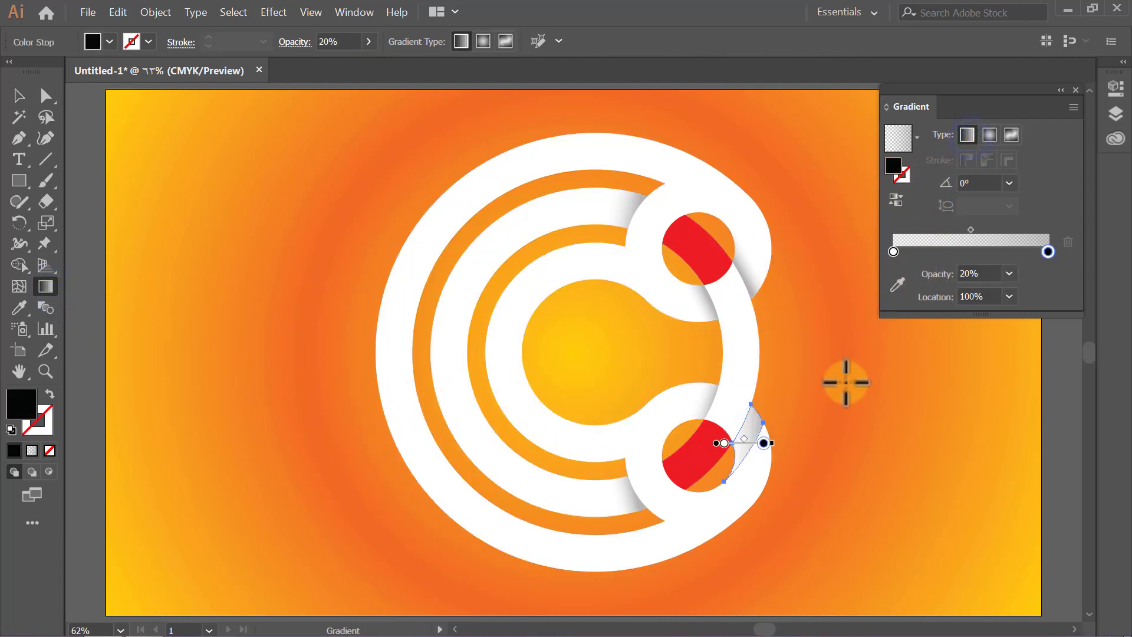
pyautogui.moveTo(760, 429); pyautogui.dragTo(743, 419)
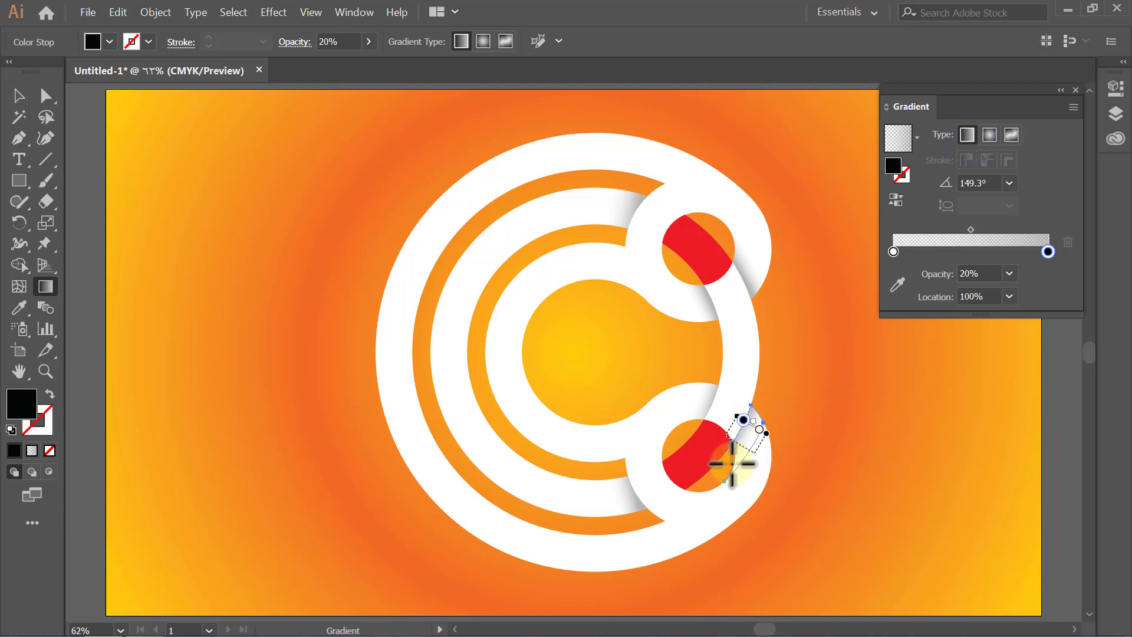
pyautogui.press('v')
pyautogui.click(852, 480)
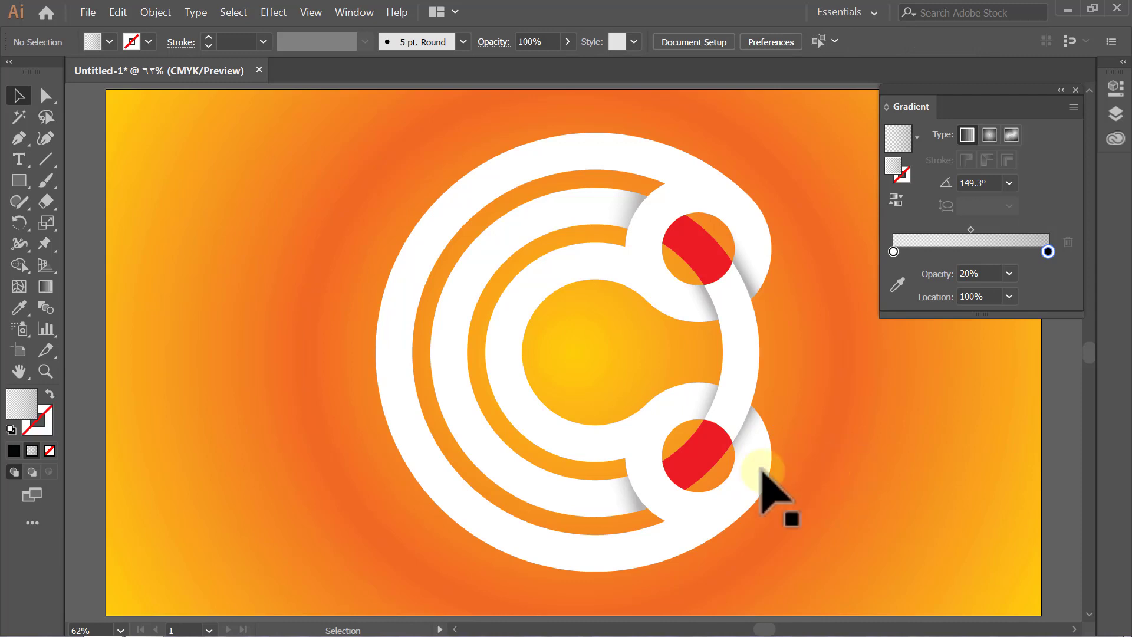
pyautogui.click(702, 462)
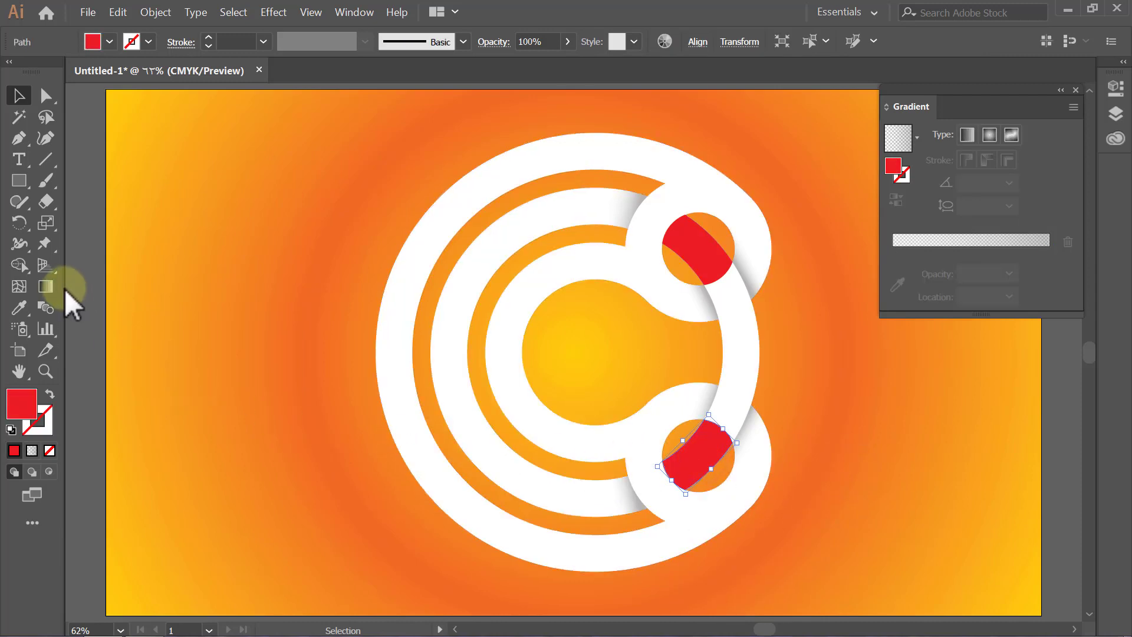
pyautogui.click(47, 287)
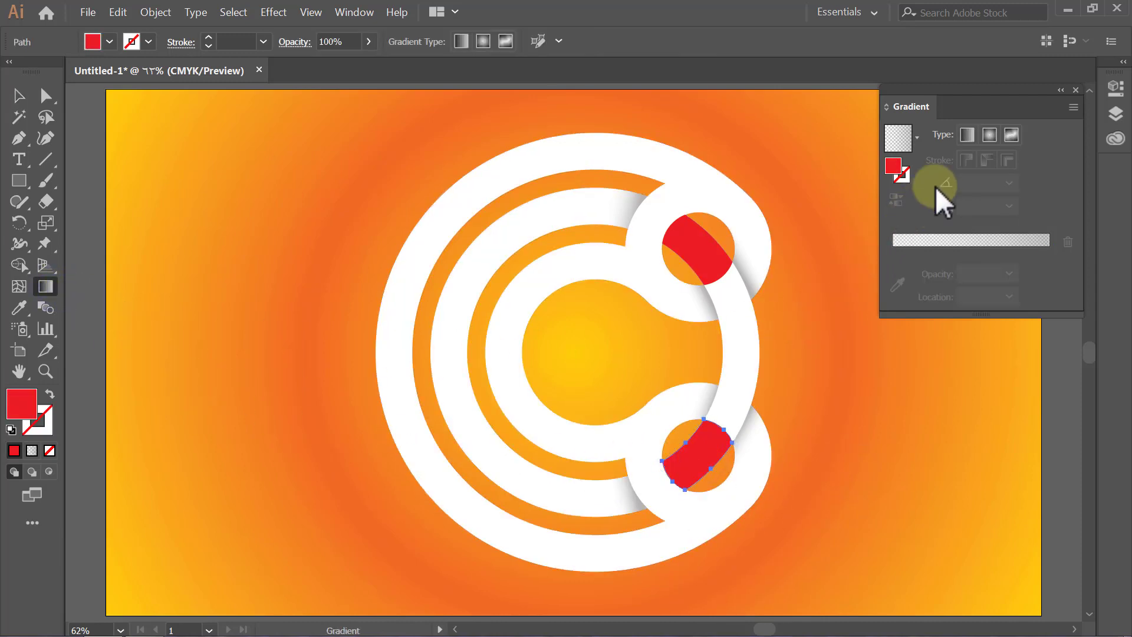
pyautogui.click(966, 135)
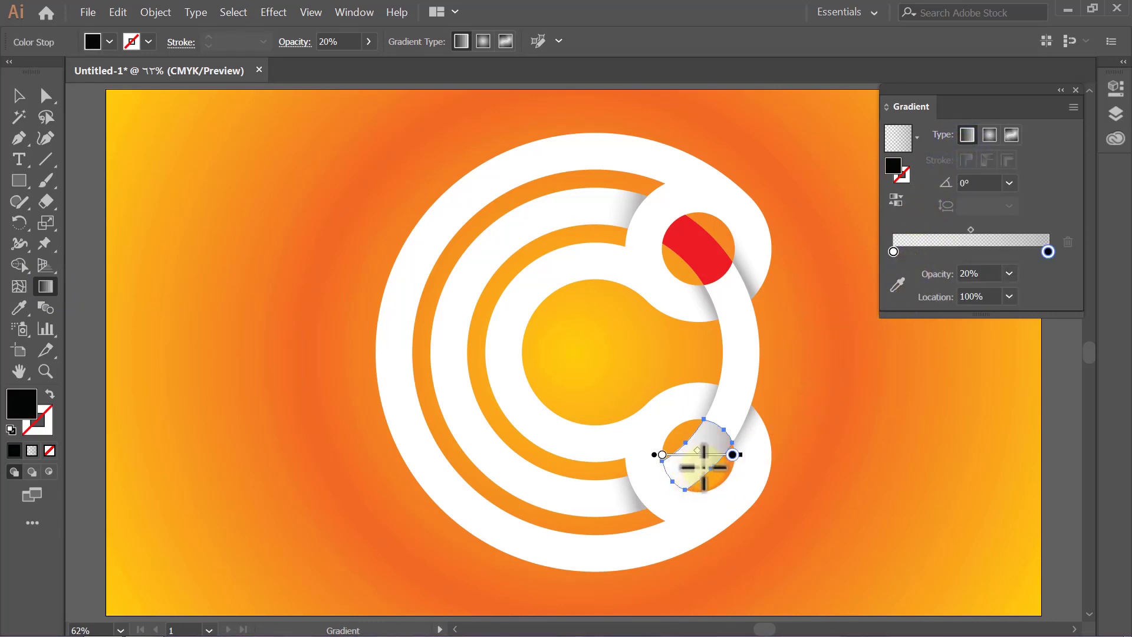
pyautogui.moveTo(703, 467); pyautogui.dragTo(677, 488)
pyautogui.press('v')
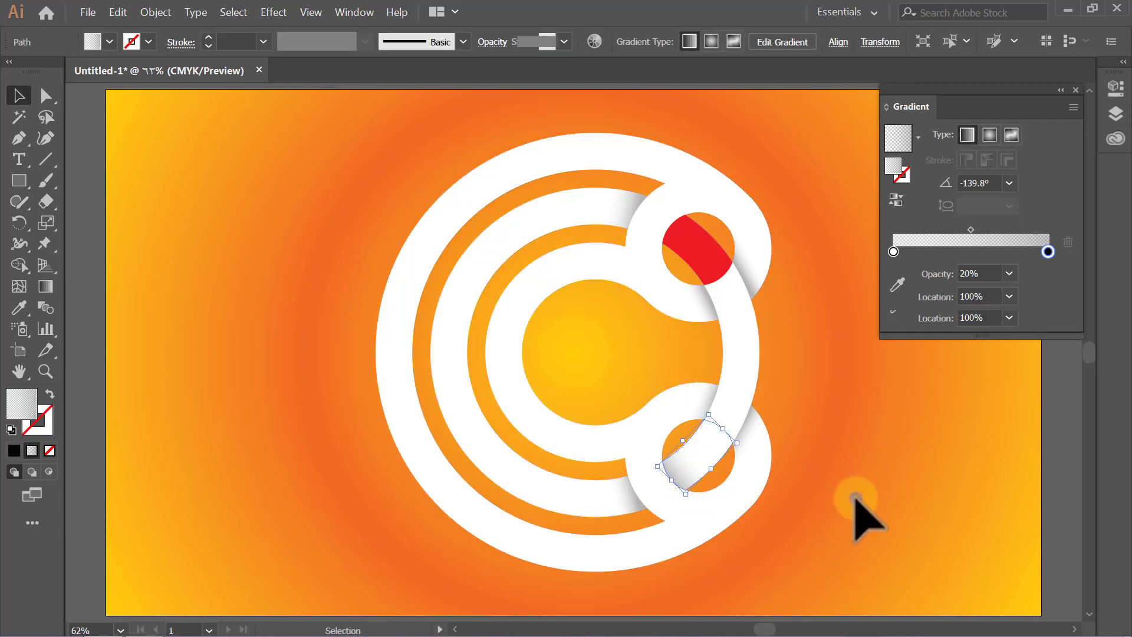
pyautogui.click(855, 518)
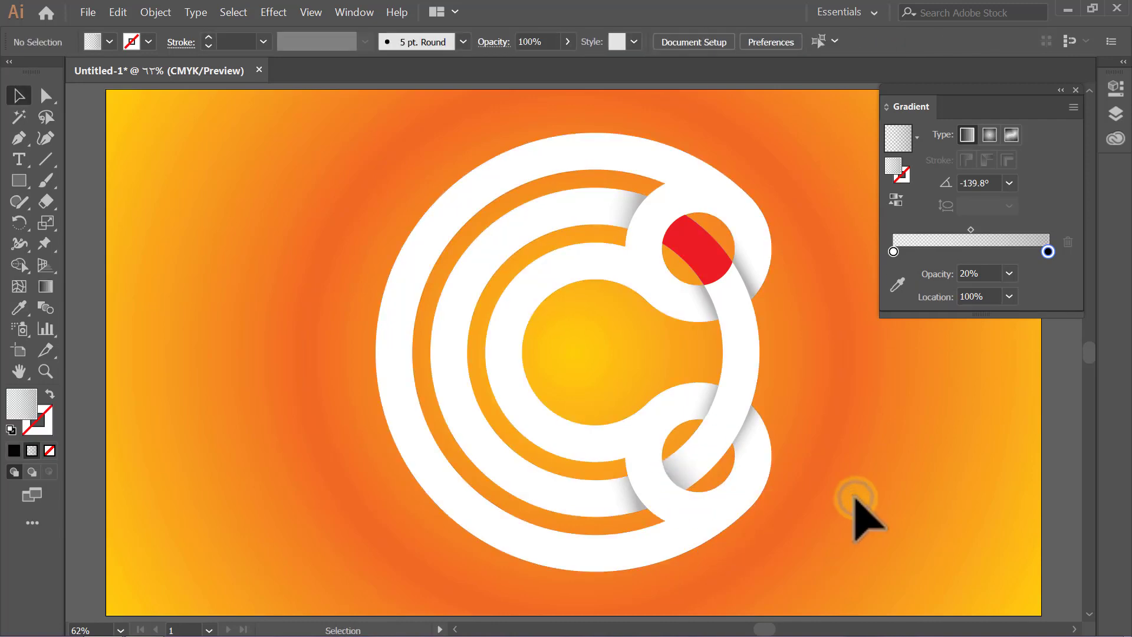
# - Give the red band inside the upper circle an angled shadow gradient
pyautogui.click(715, 277)
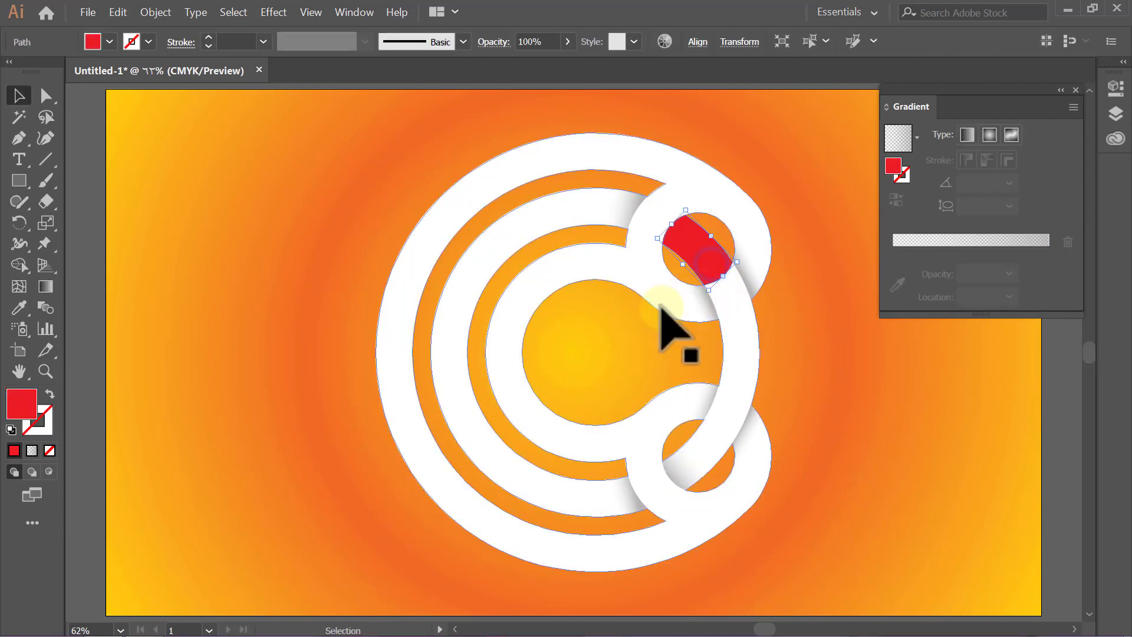
pyautogui.click(50, 288)
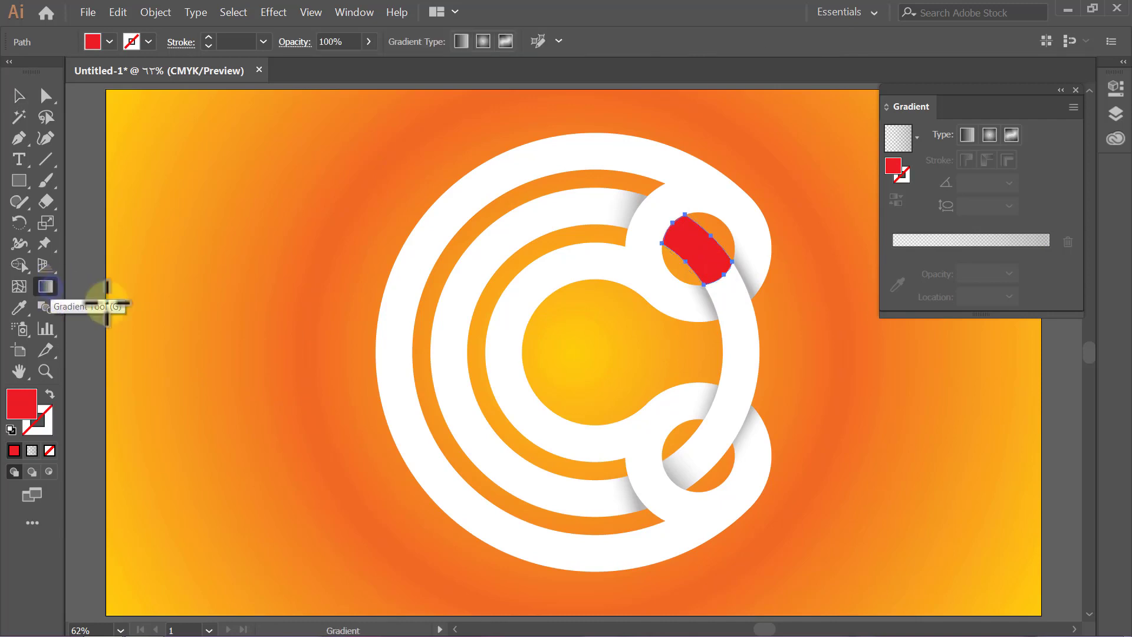
pyautogui.click(967, 134)
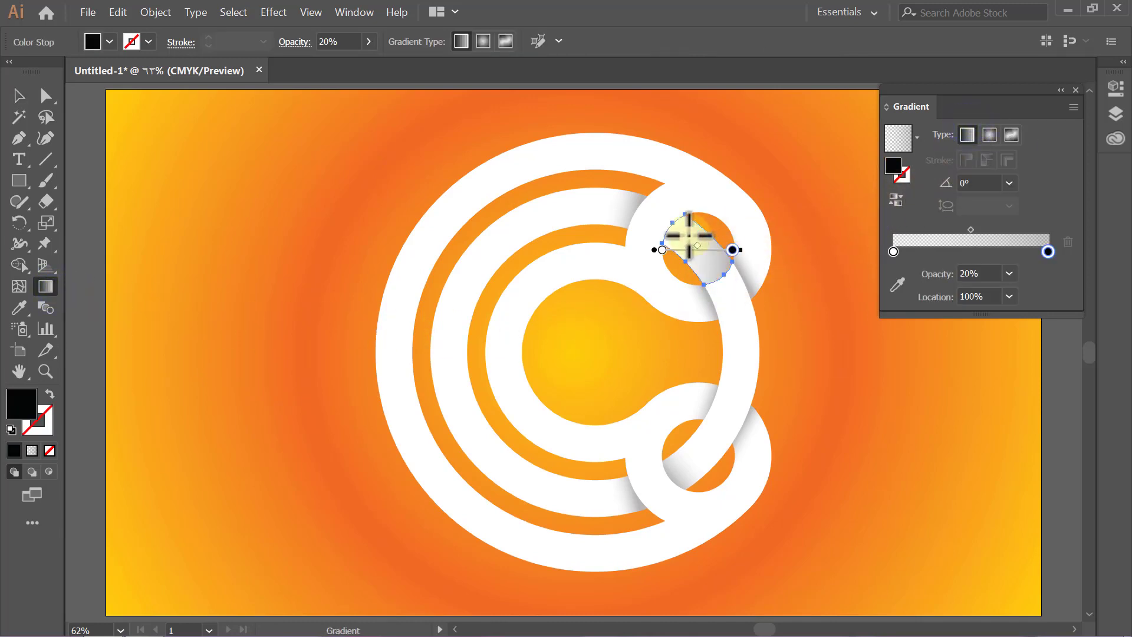
pyautogui.moveTo(701, 239); pyautogui.dragTo(680, 229)
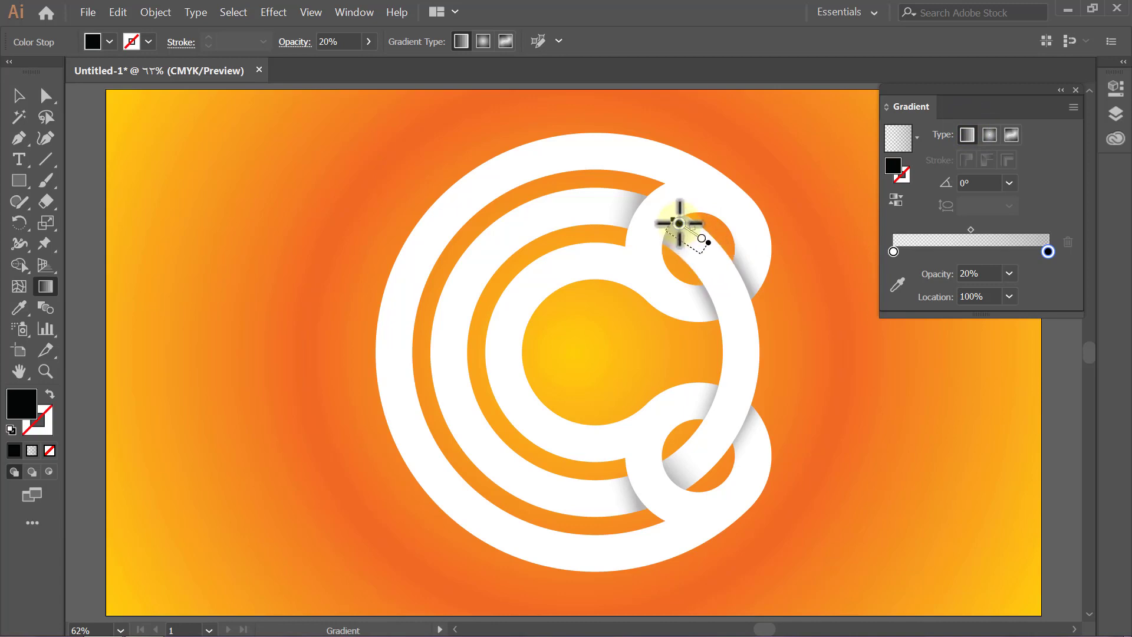
pyautogui.press('v')
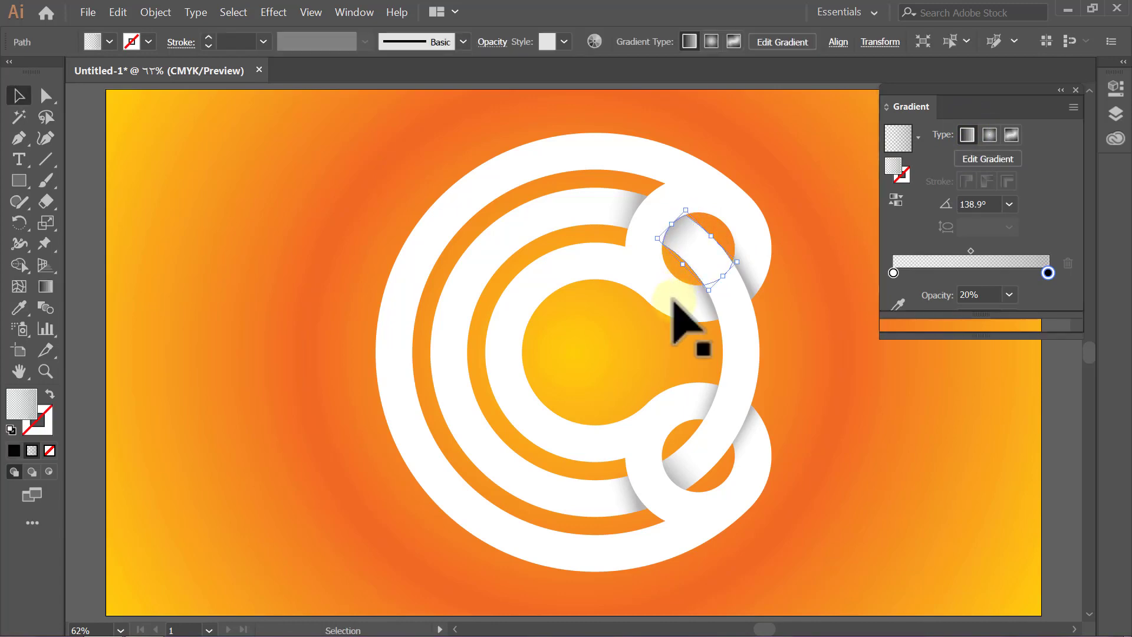
pyautogui.click(840, 319)
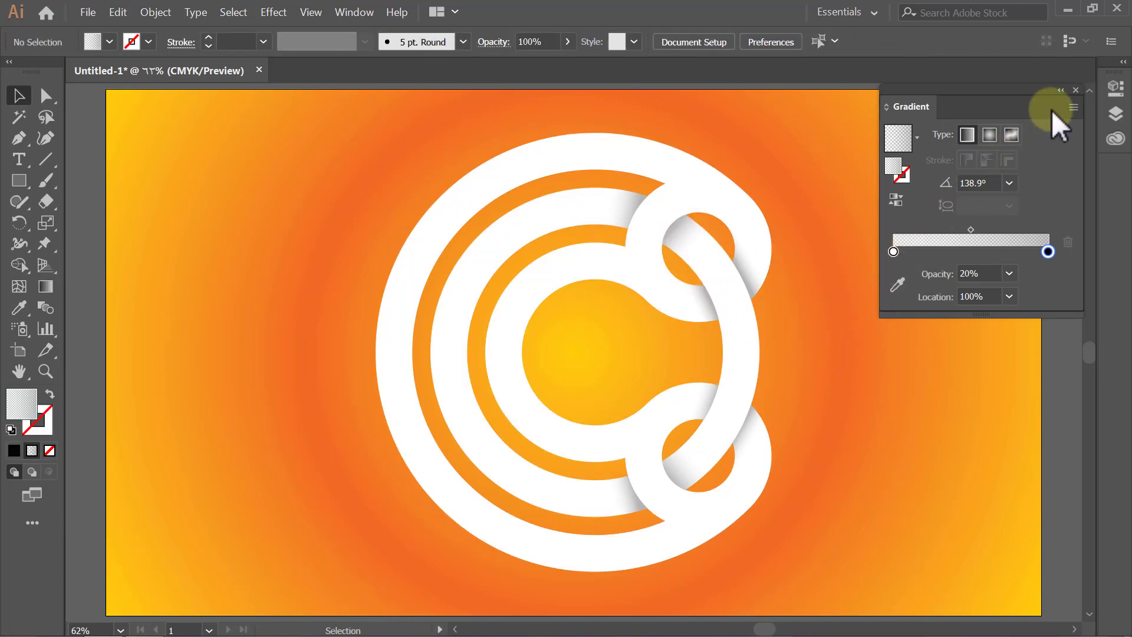
# - Close the Gradient panel, select all logo pieces, group them with Ctrl+G, and reselect the group
pyautogui.click(1076, 90)
pyautogui.hotkey('ctrl', 'a')
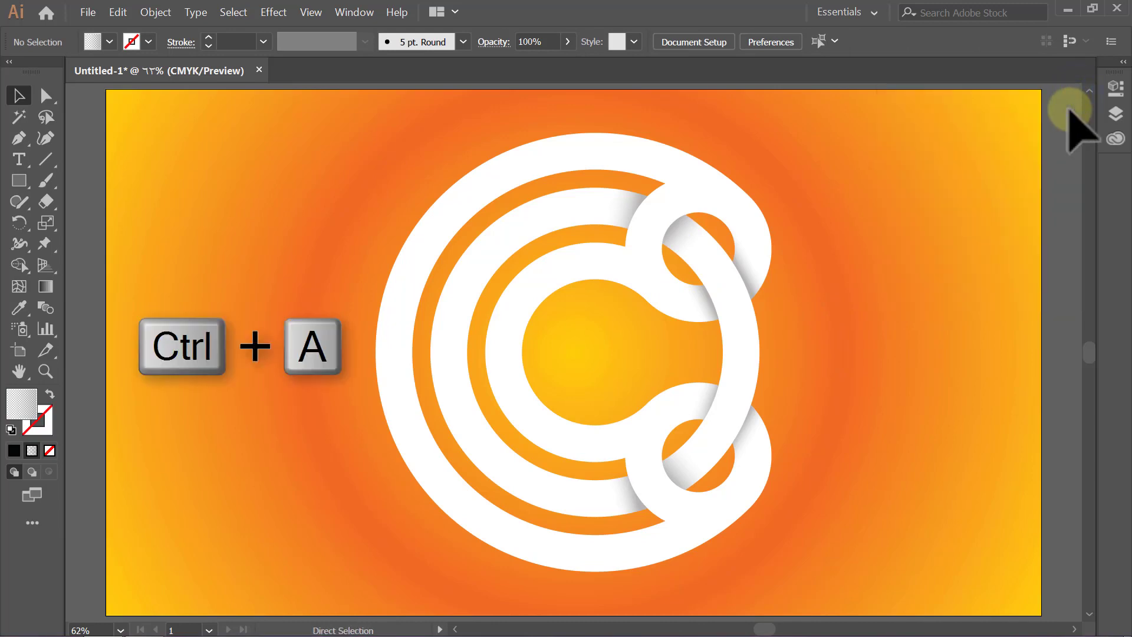
pyautogui.hotkey('ctrl', 'g')
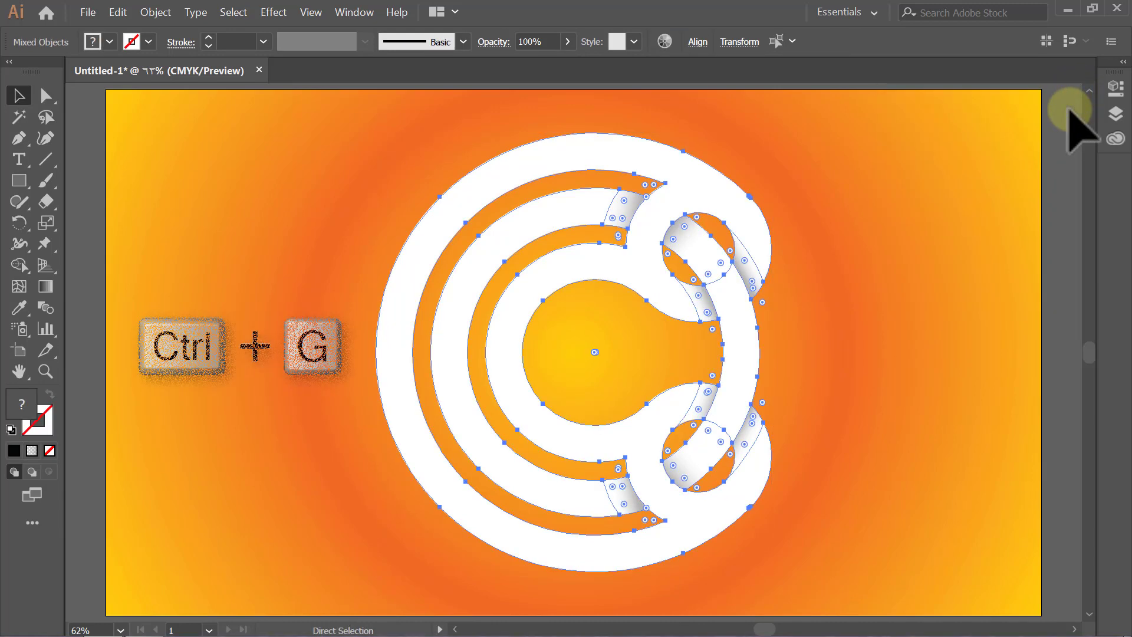
pyautogui.click(1067, 110)
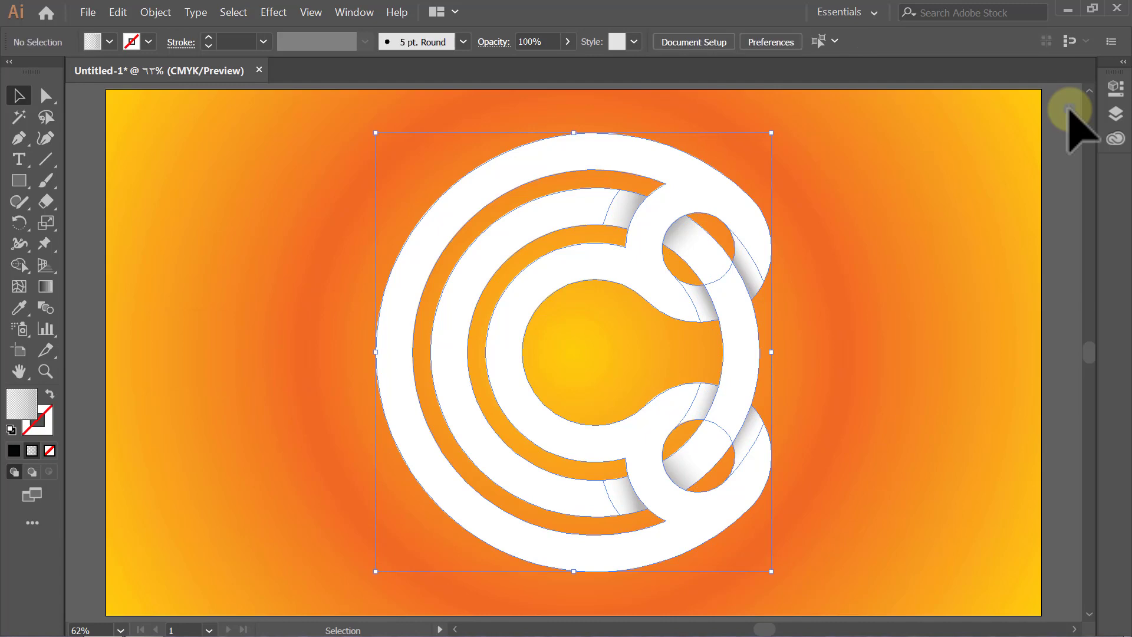
pyautogui.click(726, 193)
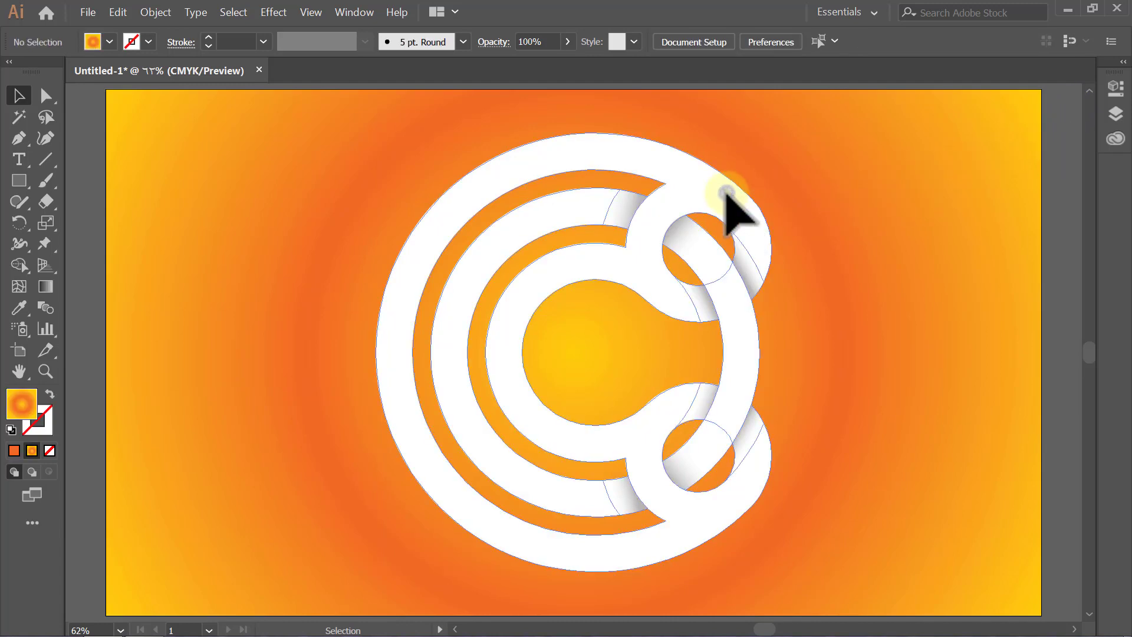
pyautogui.click(273, 13)
pyautogui.moveTo(288, 203)
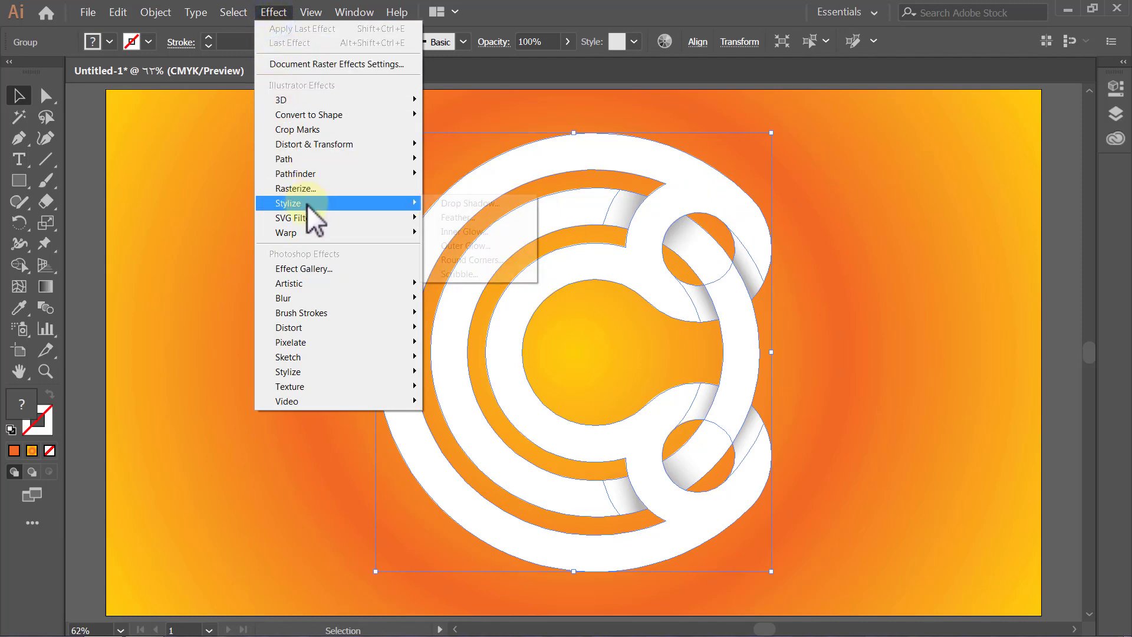
# - Add an Outer Glow with preview on, 25 px blur and Normal blend mode
pyautogui.click(461, 247)
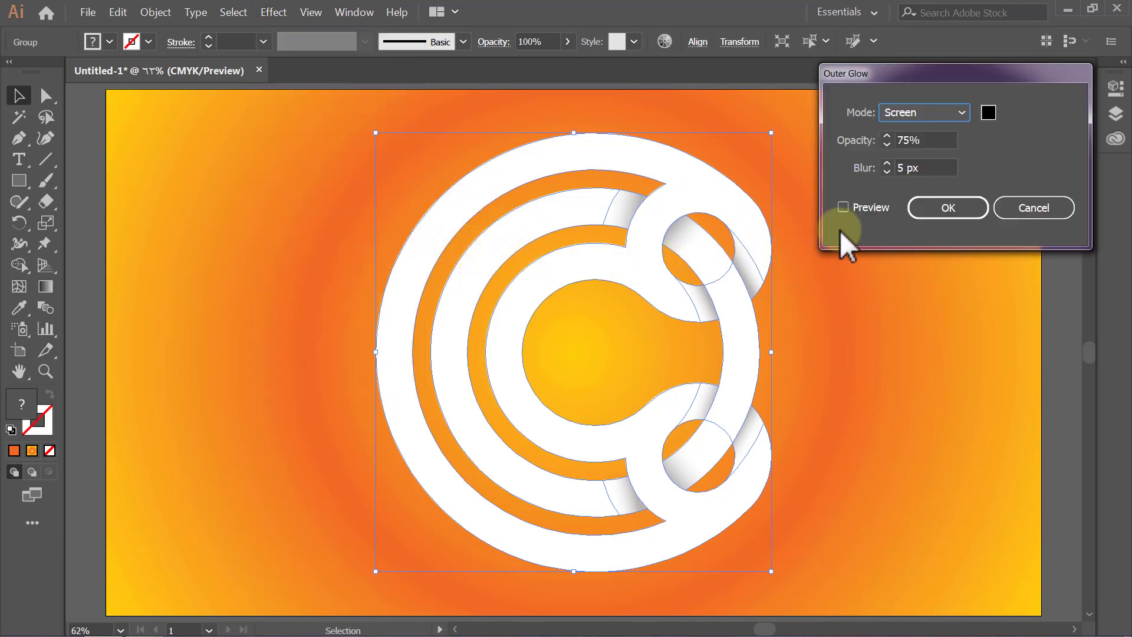
pyautogui.click(859, 219)
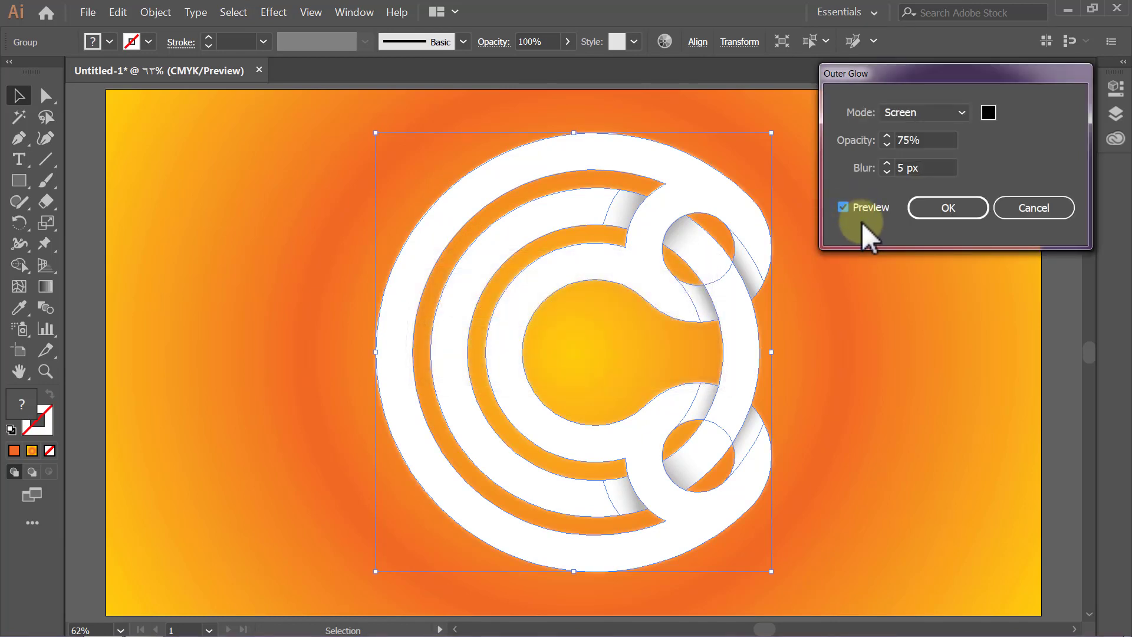
pyautogui.moveTo(928, 175); pyautogui.dragTo(899, 167)
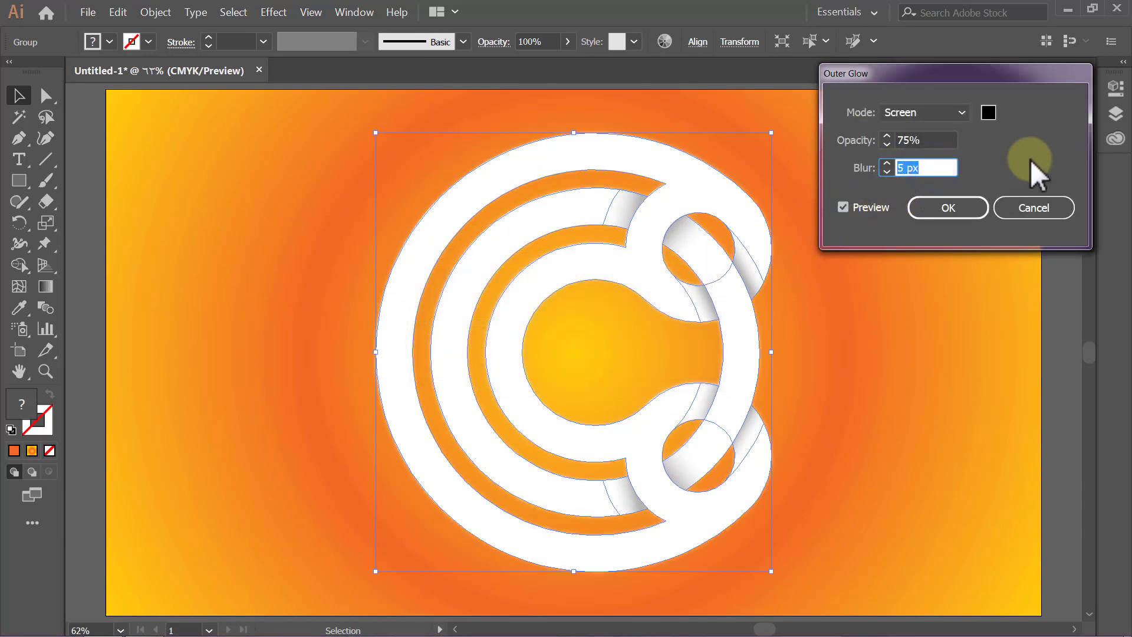
pyautogui.write('25')
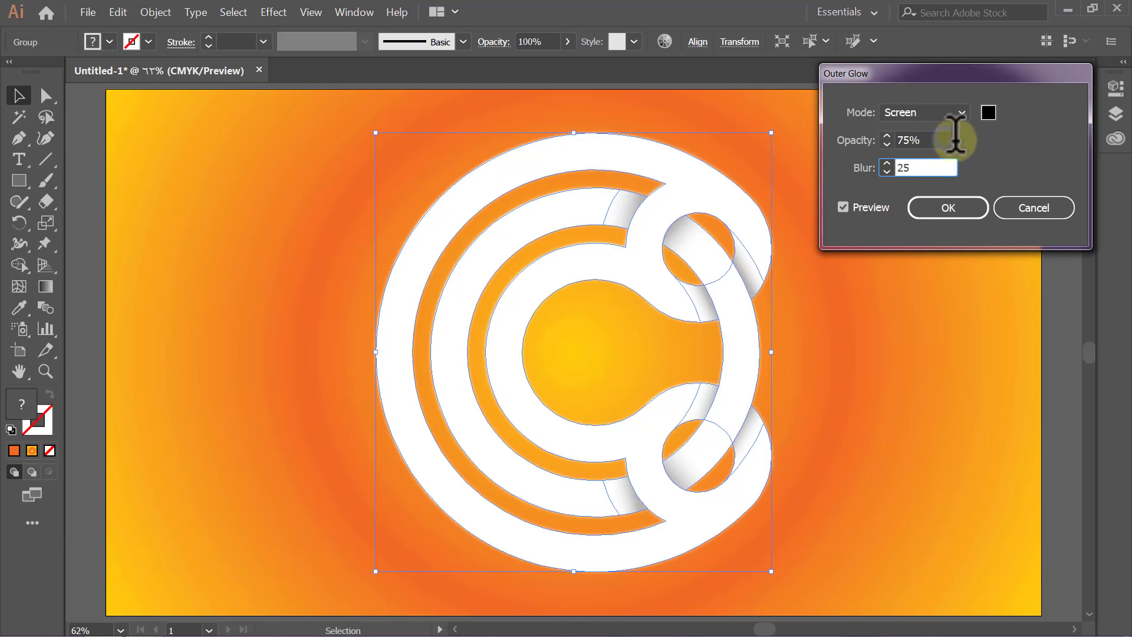
pyautogui.hotkey('shift', 'Tab')
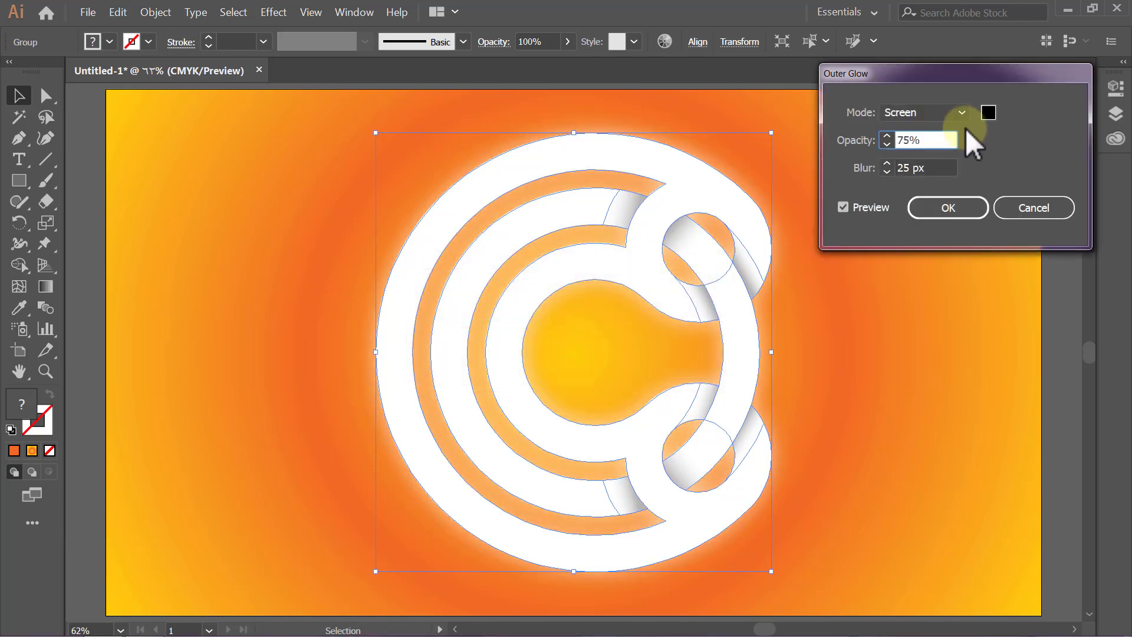
pyautogui.click(964, 114)
pyautogui.press('Escape')
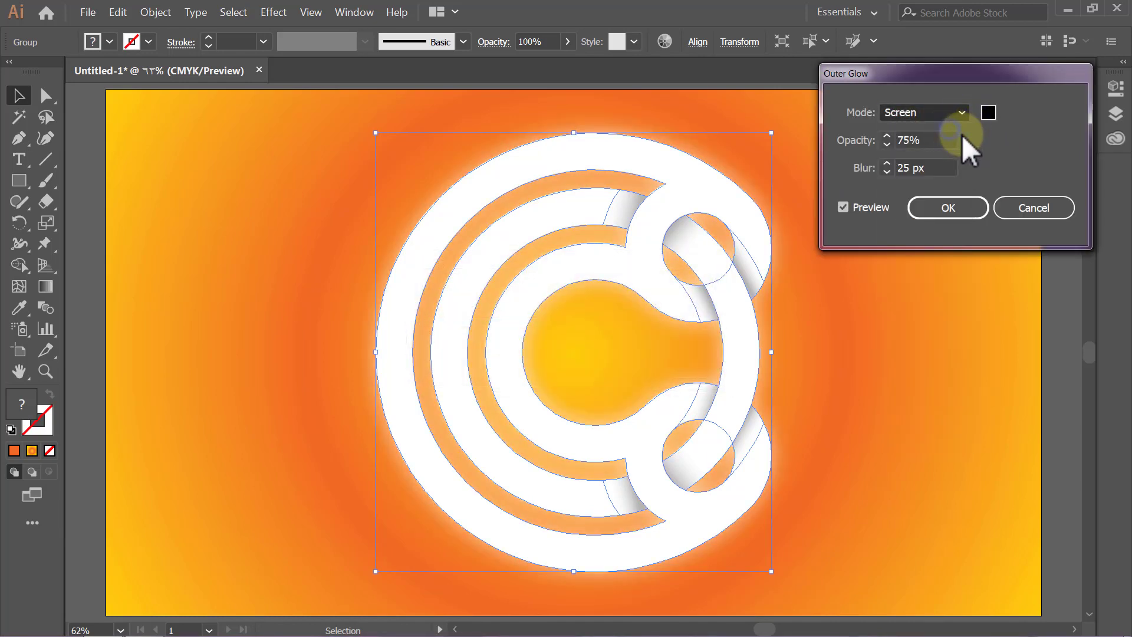
pyautogui.press('Home')
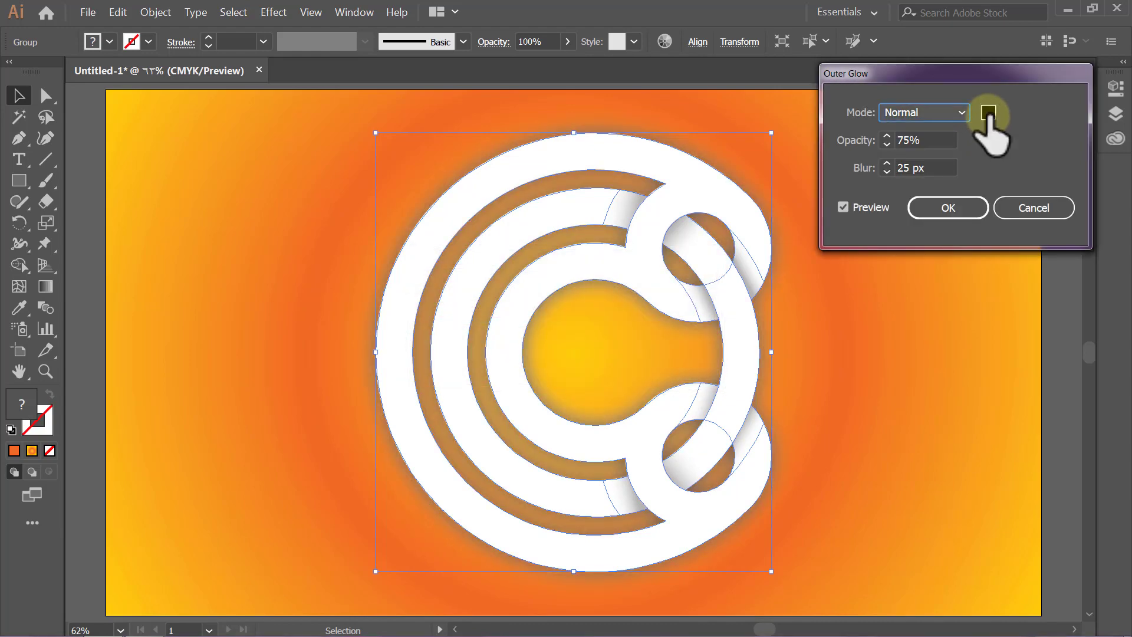
# - Set the glow colour to walnut brown RGB 101/54/20
pyautogui.click(988, 113)
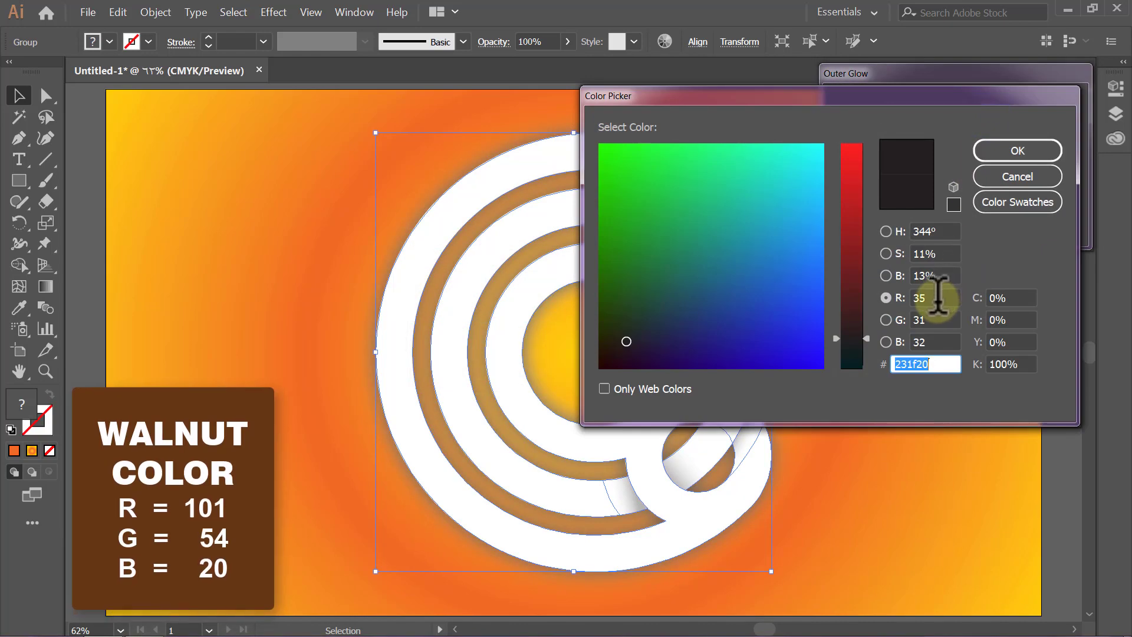
pyautogui.doubleClick(937, 298)
pyautogui.write('101')
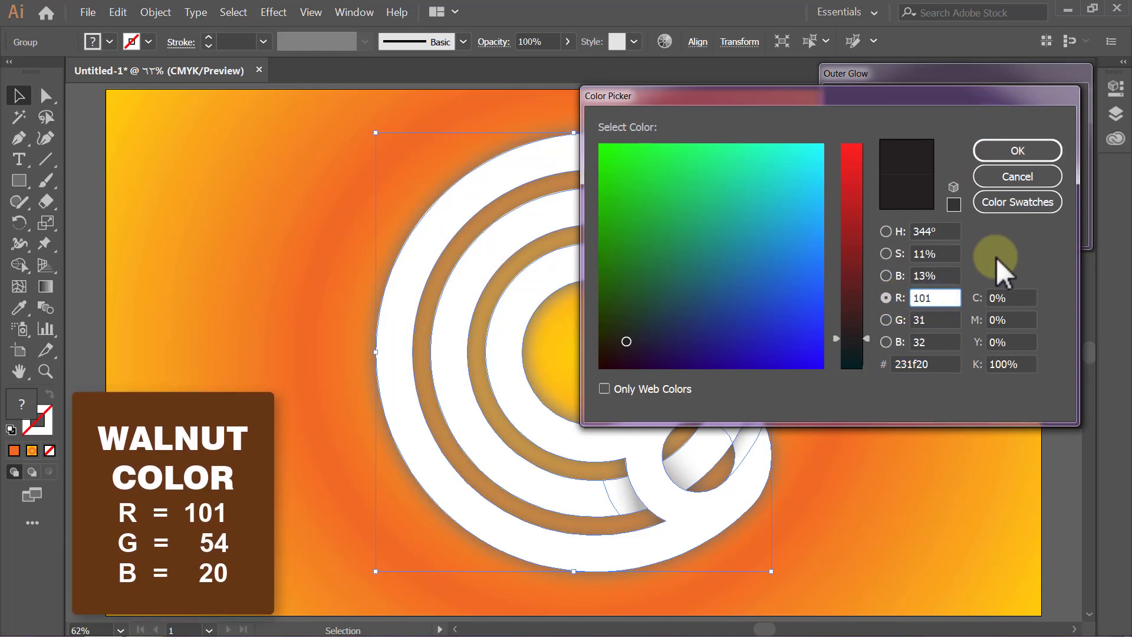
pyautogui.press('Tab')
pyautogui.write('5')
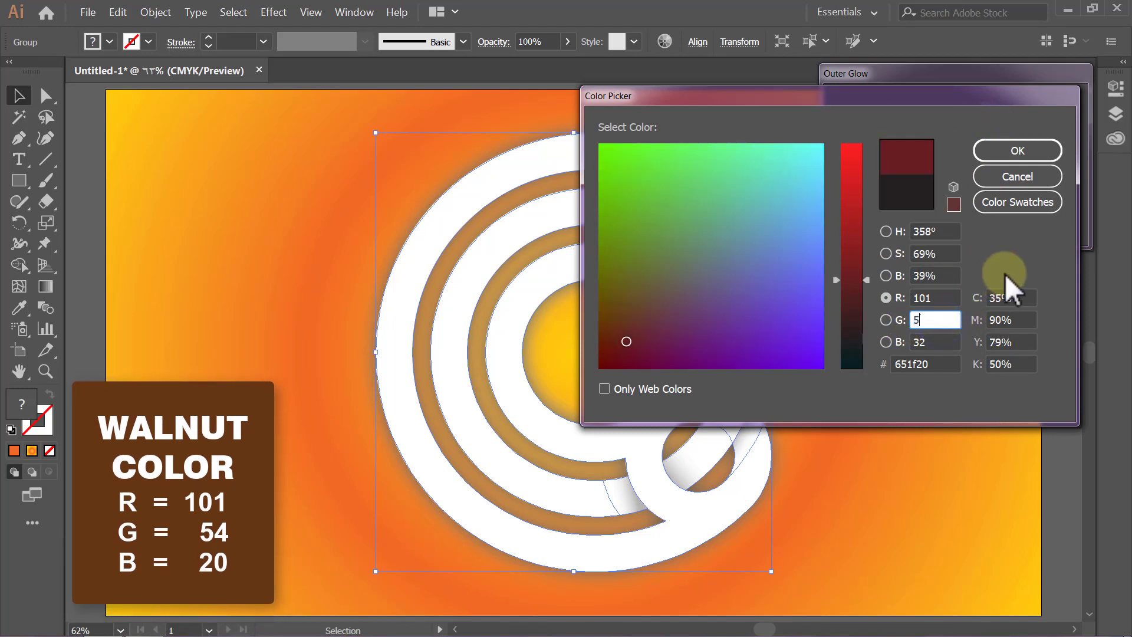
pyautogui.write('4')
pyautogui.doubleClick(938, 343)
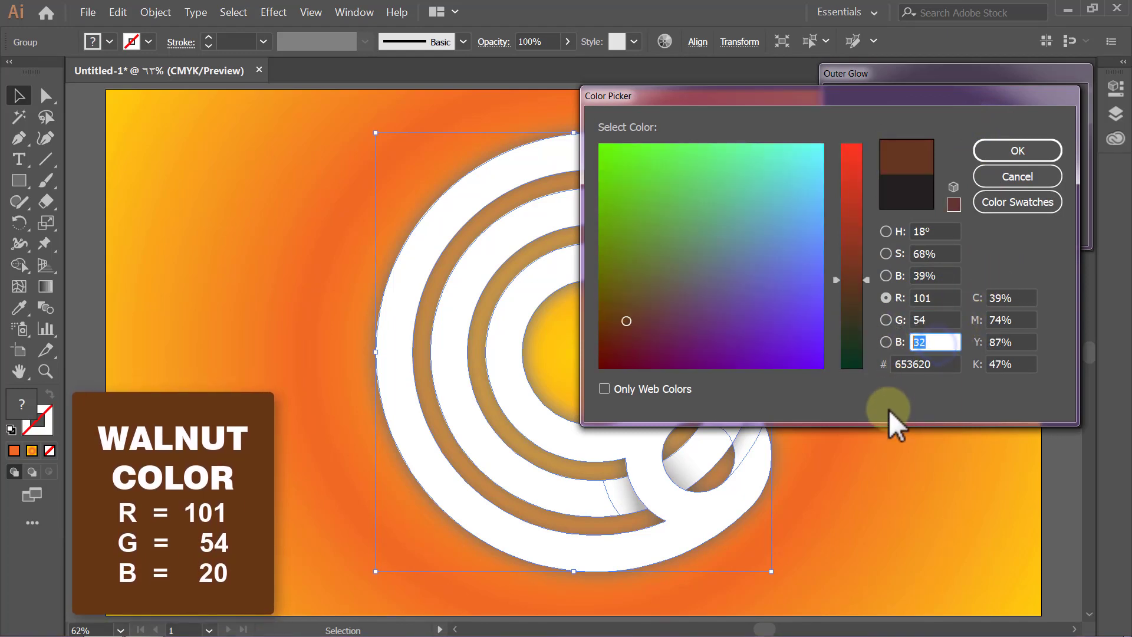
pyautogui.write('20')
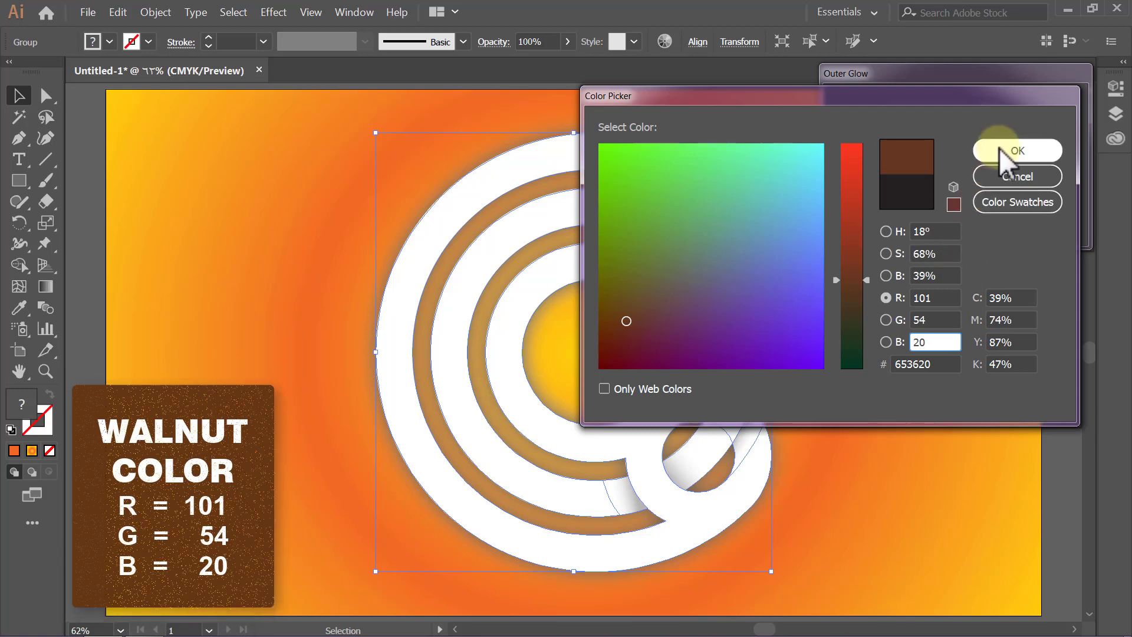
pyautogui.click(1001, 151)
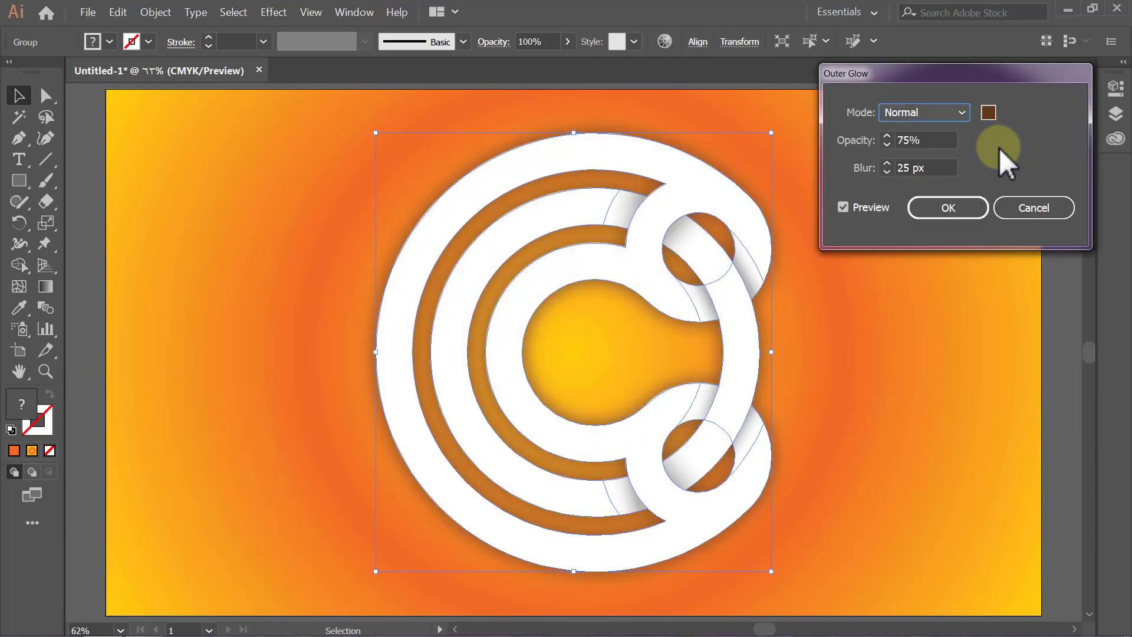
# - Set the glow opacity to 50%, apply the effect and deselect
pyautogui.doubleClick(923, 140)
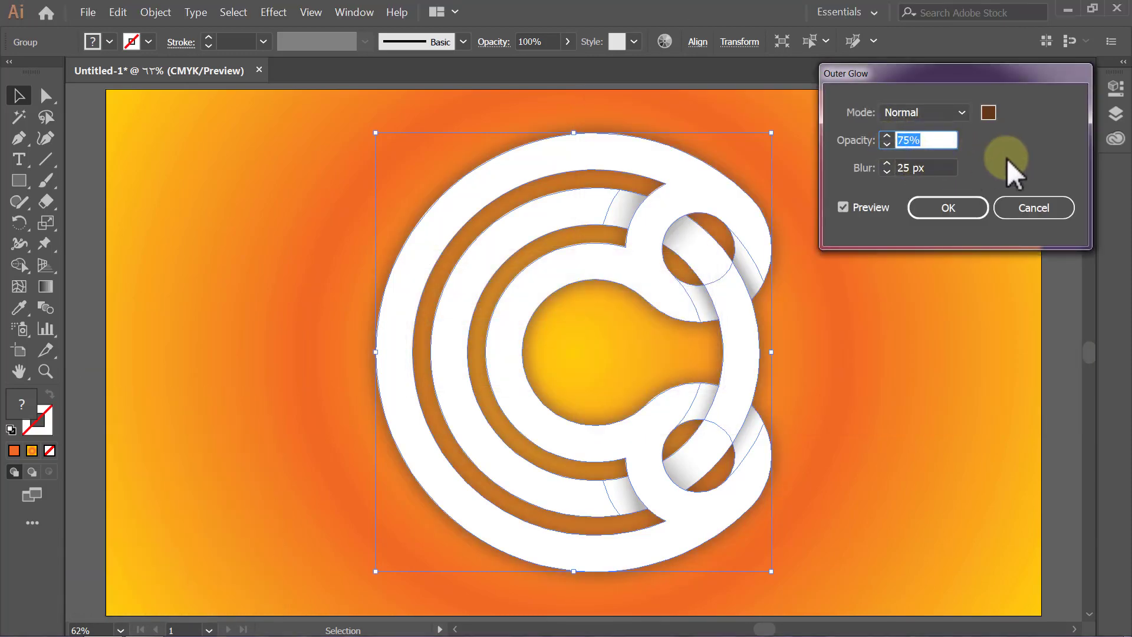
pyautogui.write('50')
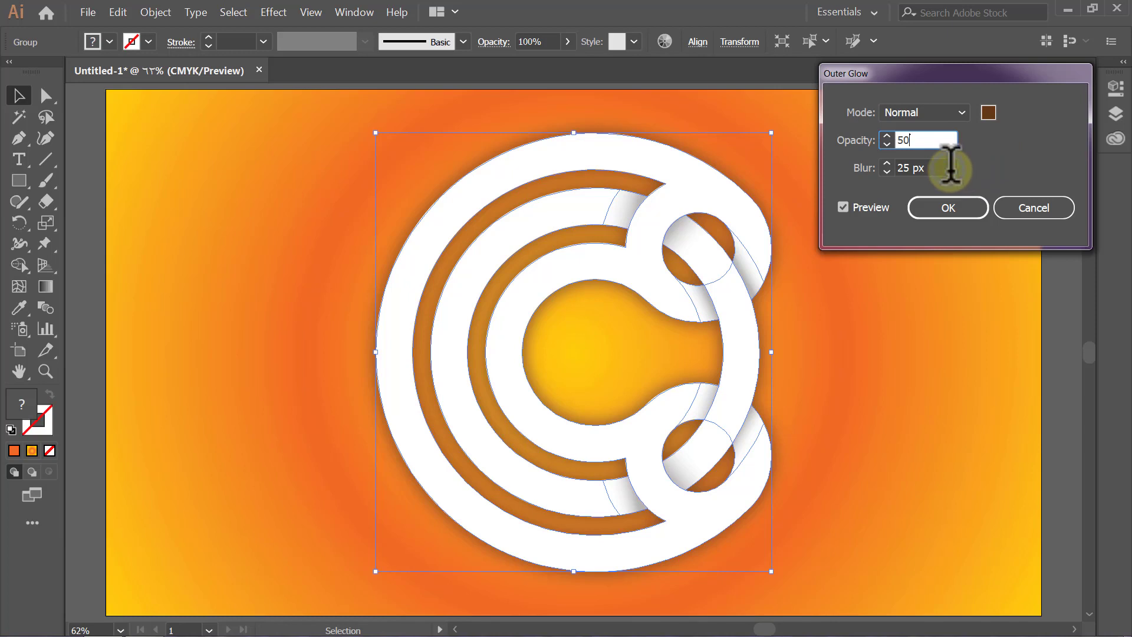
pyautogui.press('Tab')
pyautogui.click(947, 208)
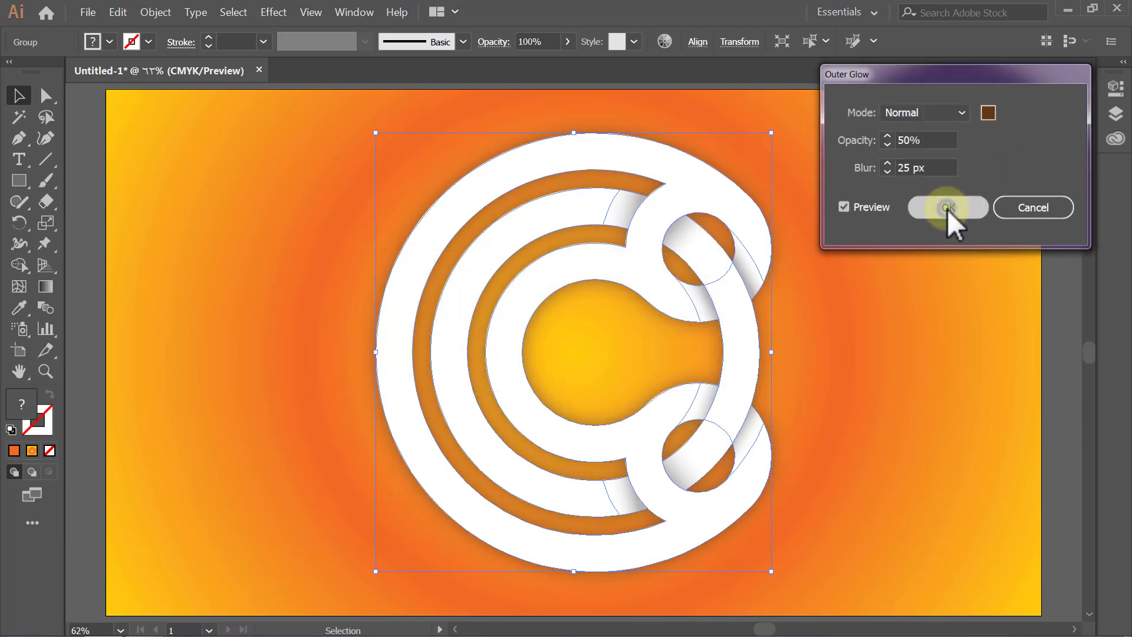
pyautogui.click(1070, 165)
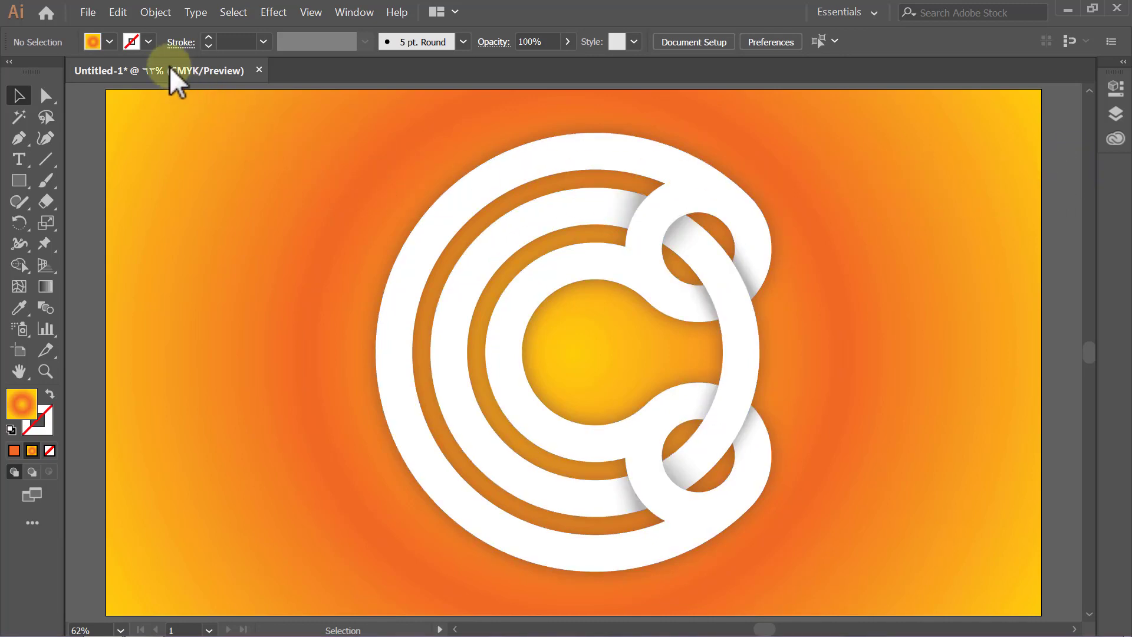
# - Unlock all artwork, deselect, and switch to Presentation Mode to show the finished logo
pyautogui.click(152, 15)
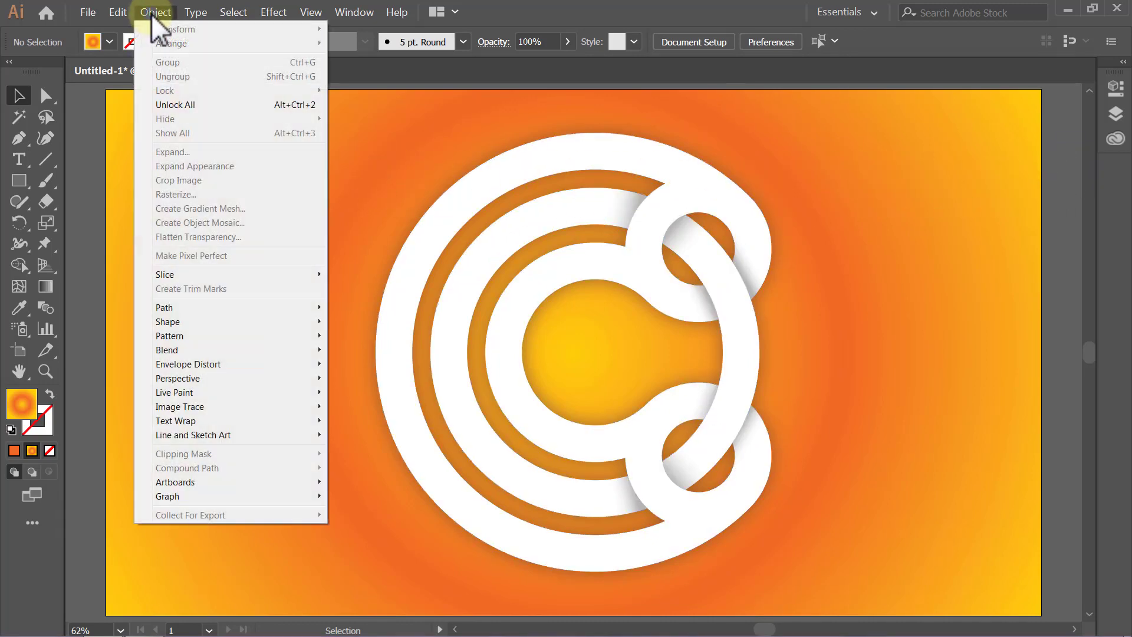
pyautogui.click(189, 104)
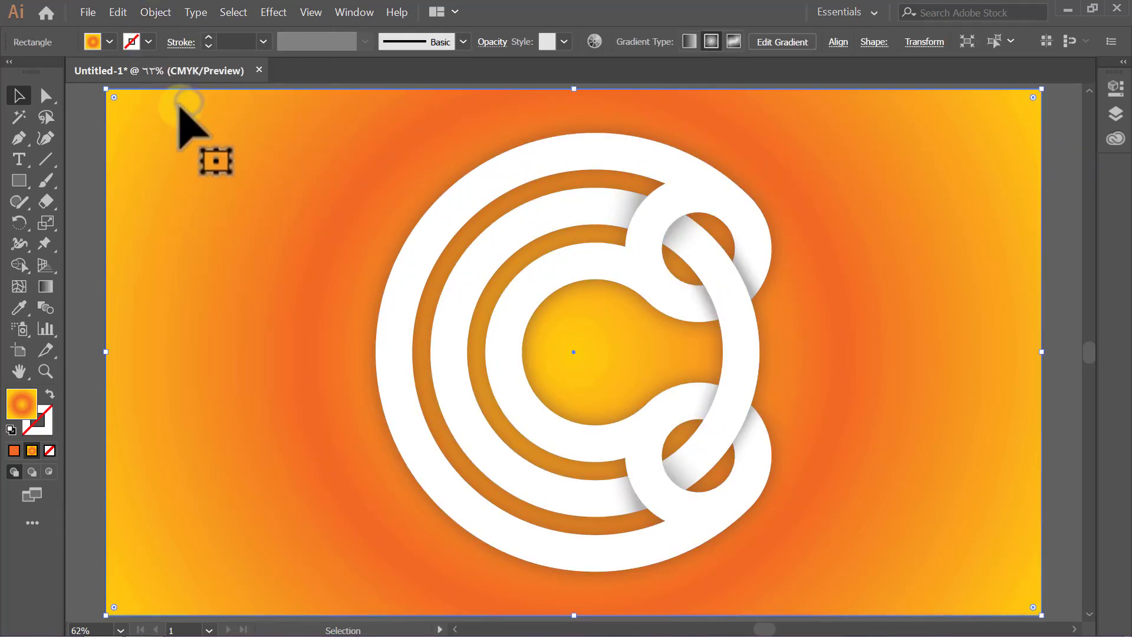
pyautogui.click(86, 152)
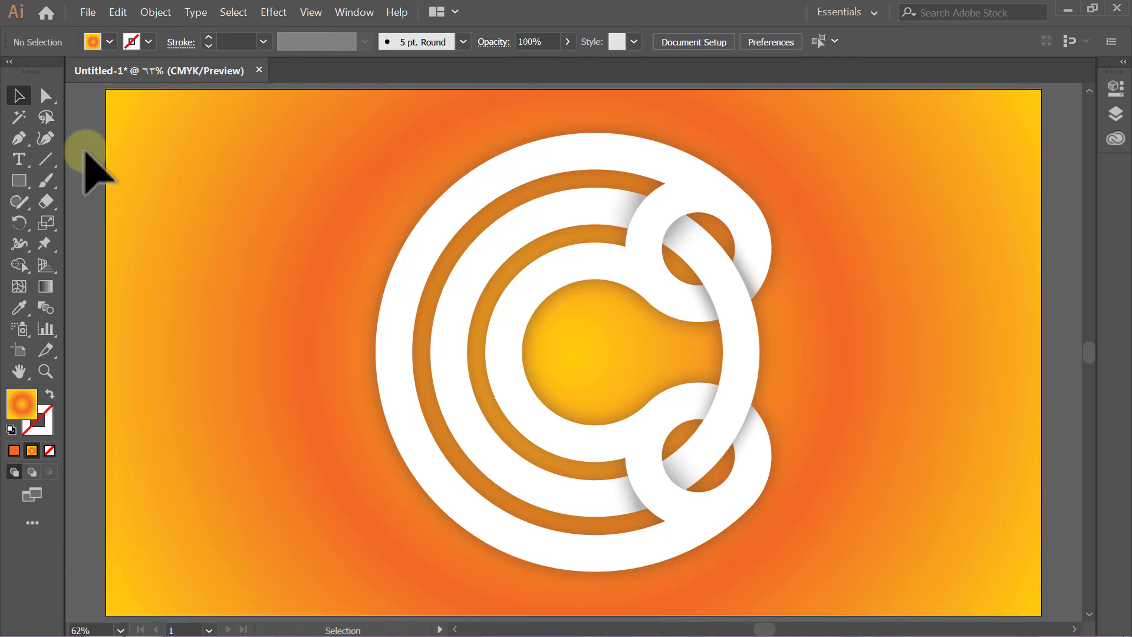
pyautogui.click(308, 14)
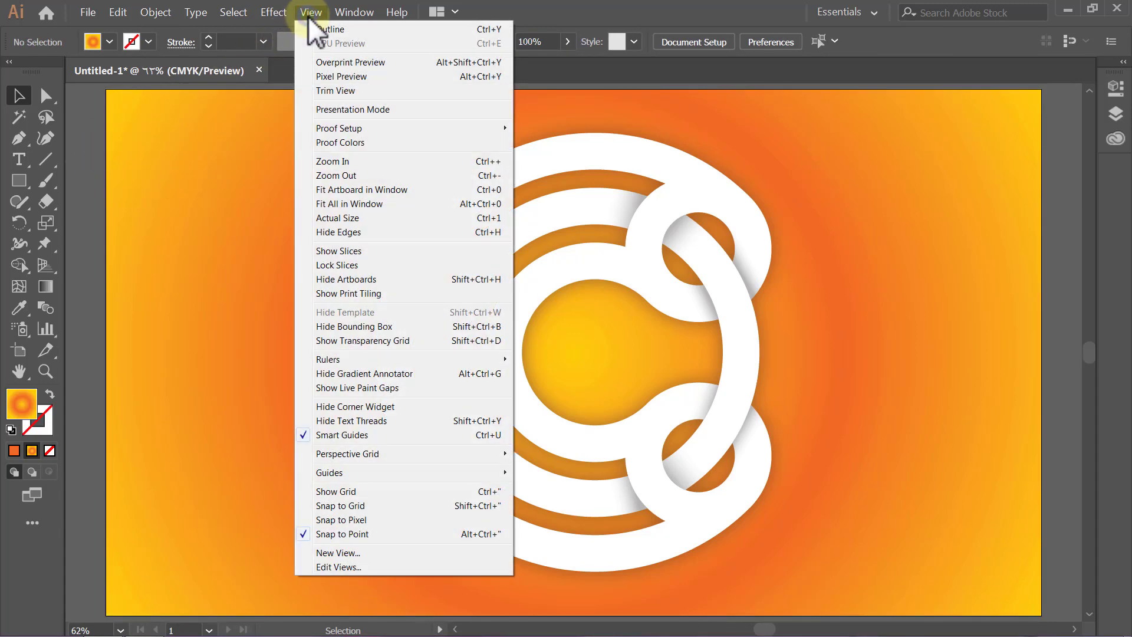
pyautogui.click(355, 109)
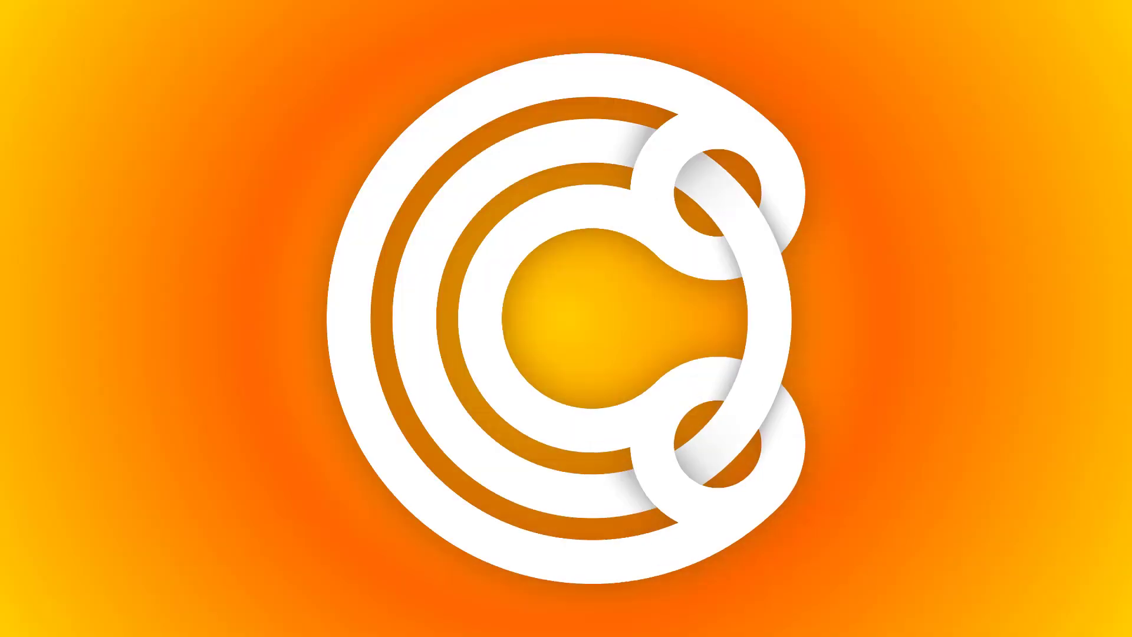